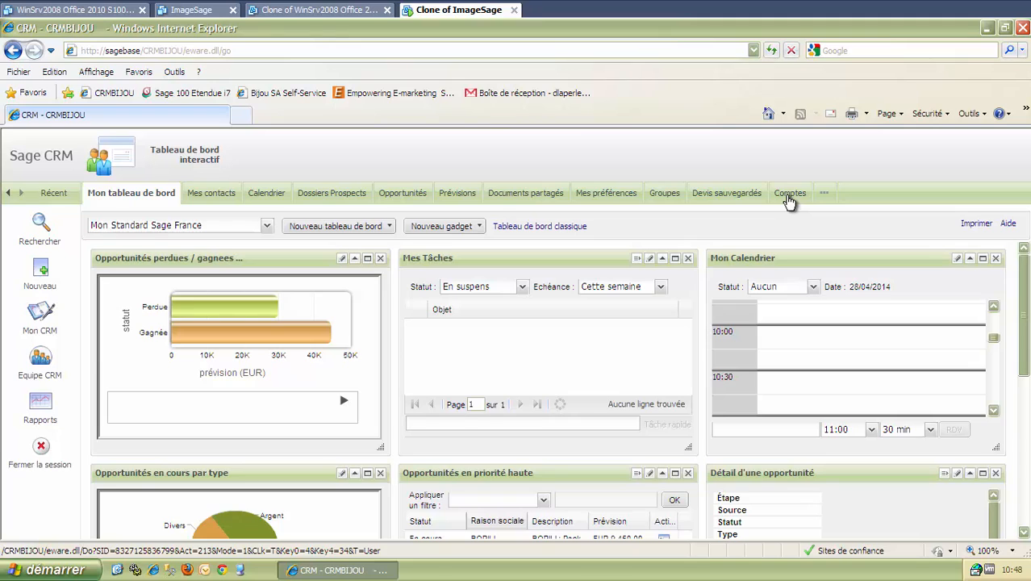
View my own accounts list, and run an account search for active accounts of type Client.
left_click(788, 197)
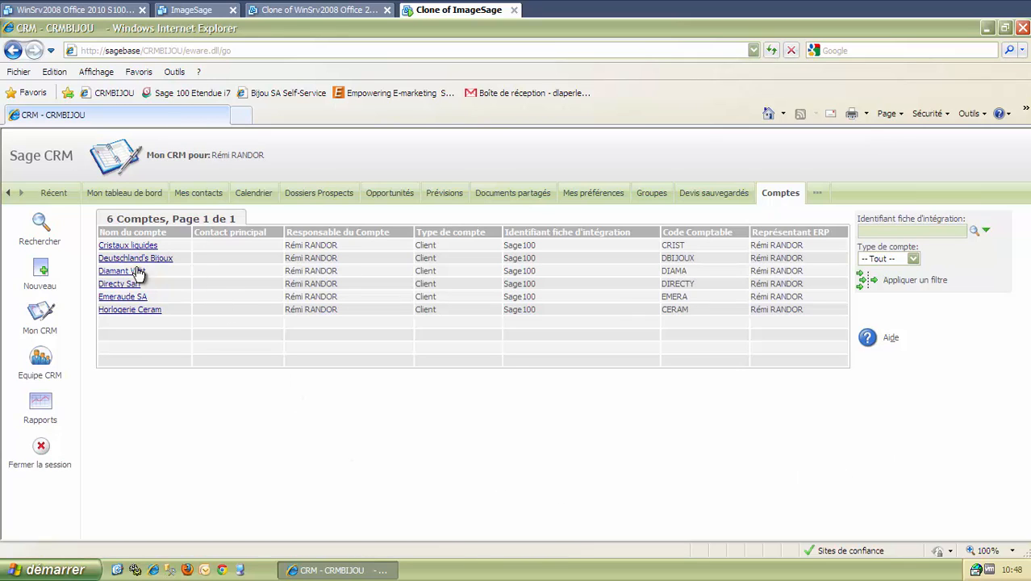
left_click(42, 230)
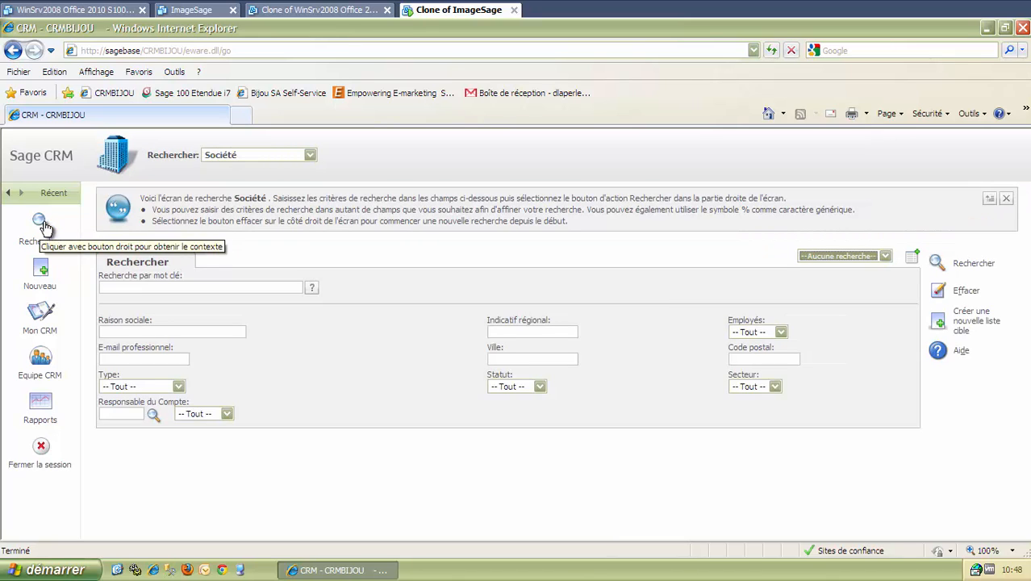
left_click(256, 156)
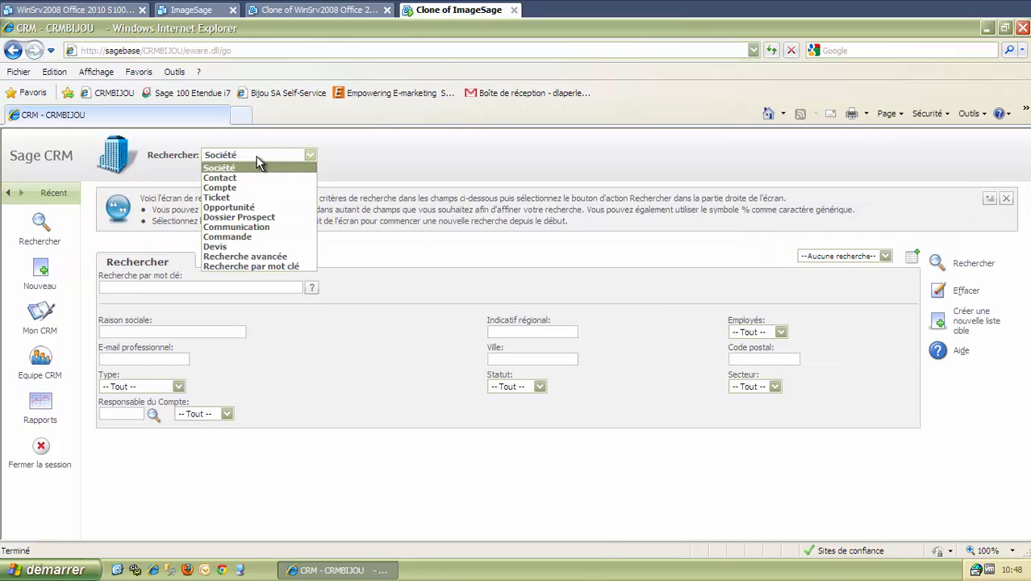
left_click(242, 185)
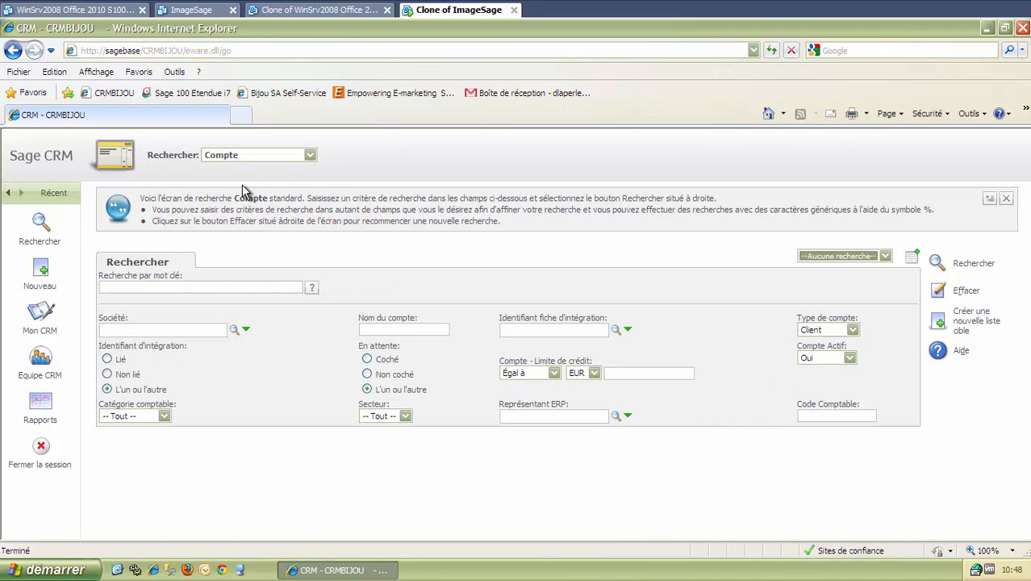
left_click(939, 266)
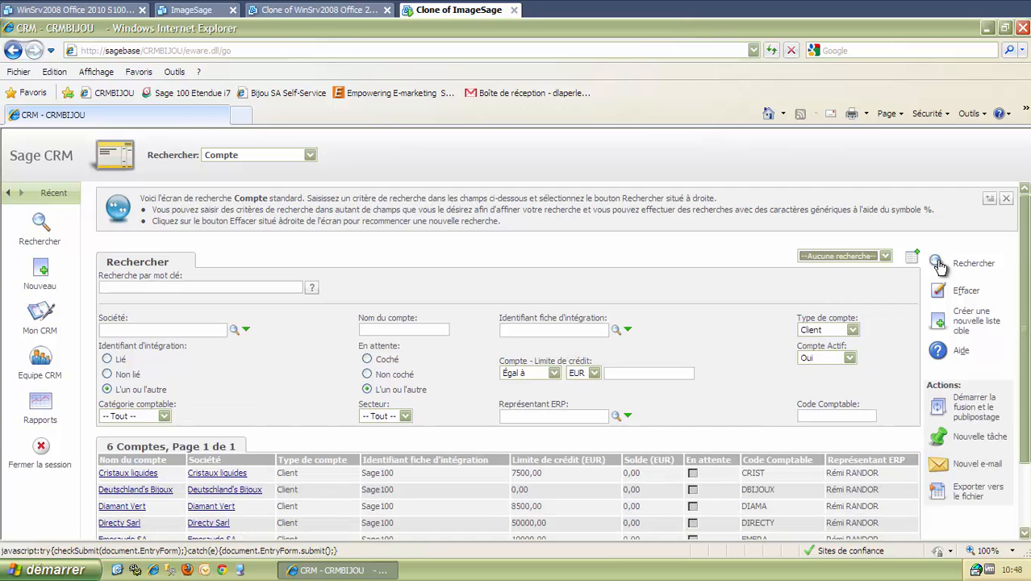
scroll(331, 335, "down", 2)
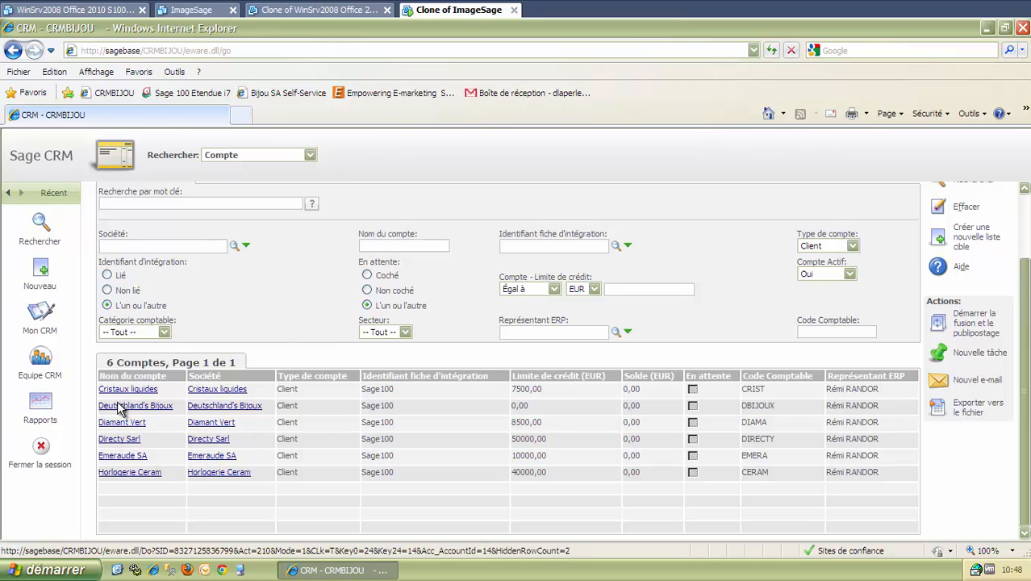
key("ctrl")
key("ctrl")
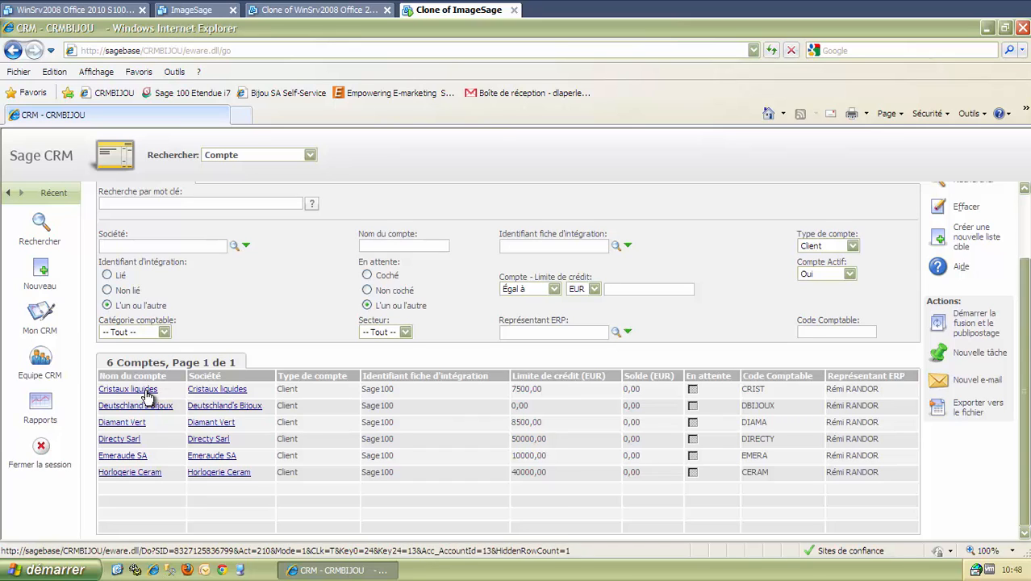
Open the company record of Cristaux liquides from the search results and review its general information through to the contact section.
left_click(208, 392)
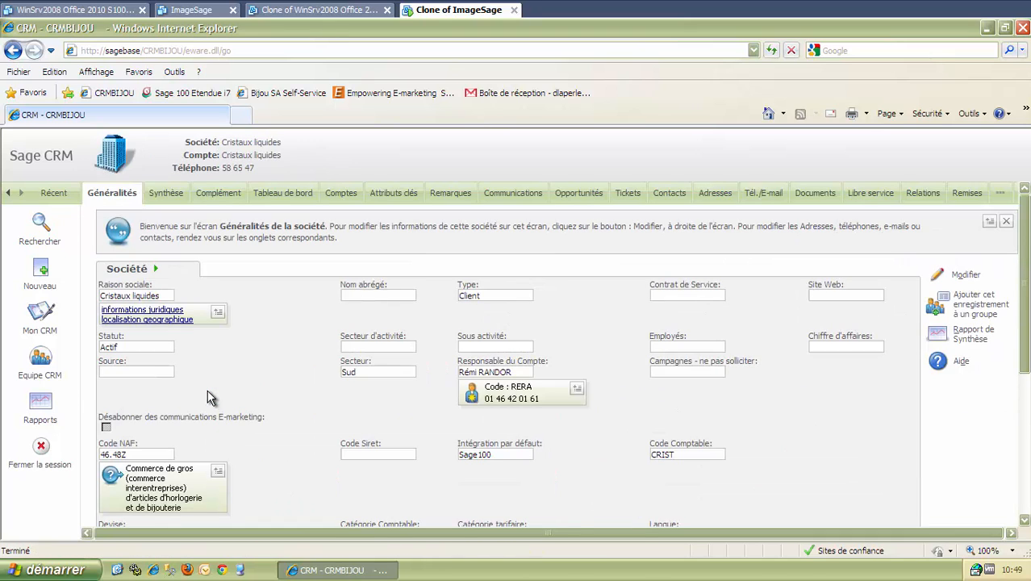
scroll(282, 399, "down", 3)
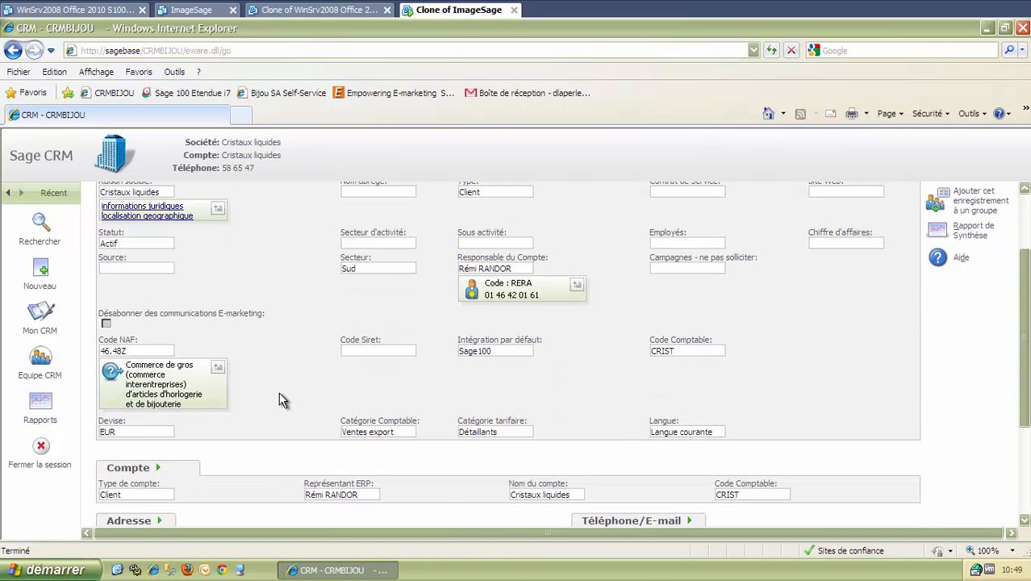
scroll(283, 399, "down", 1)
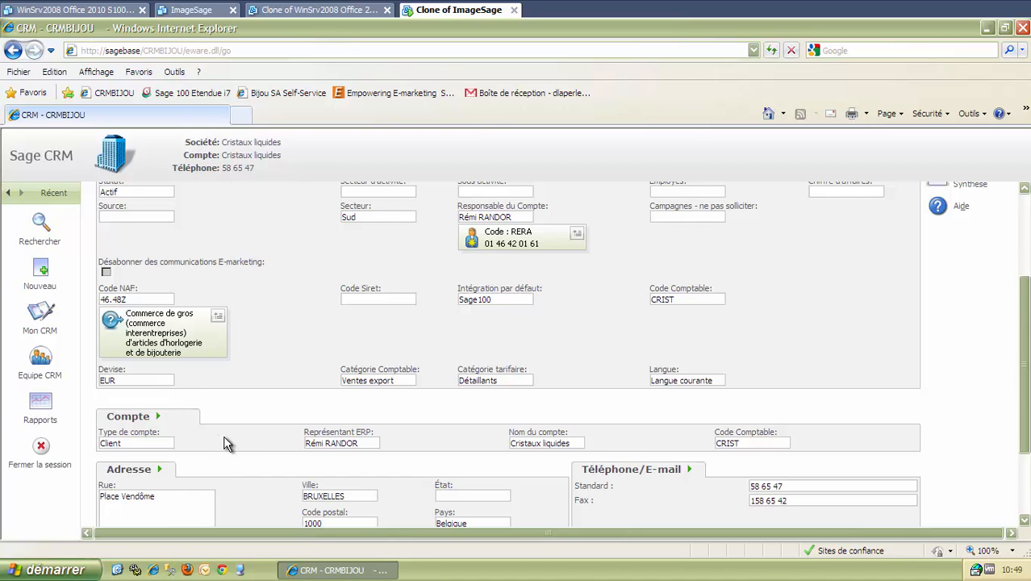
scroll(226, 442, "down", 3)
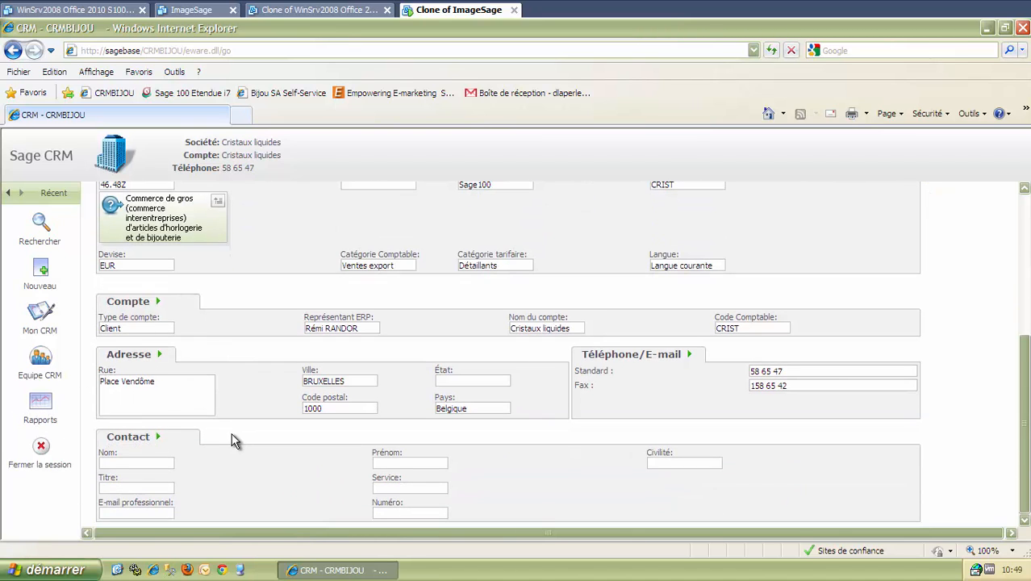
scroll(231, 433, "up", 6)
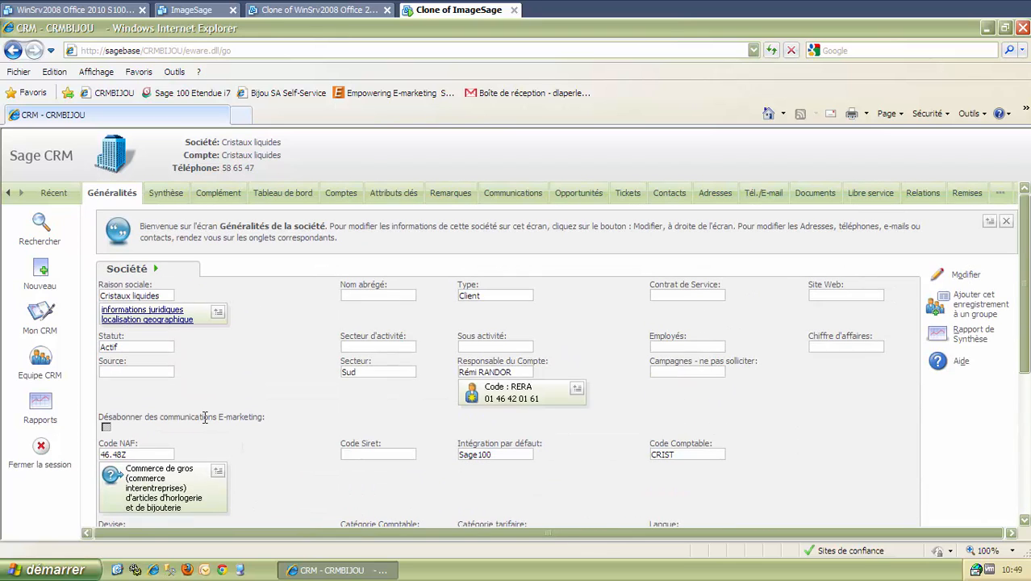
Open the Cristaux liquides account from the company's list of accounts and review its general details.
left_click(338, 196)
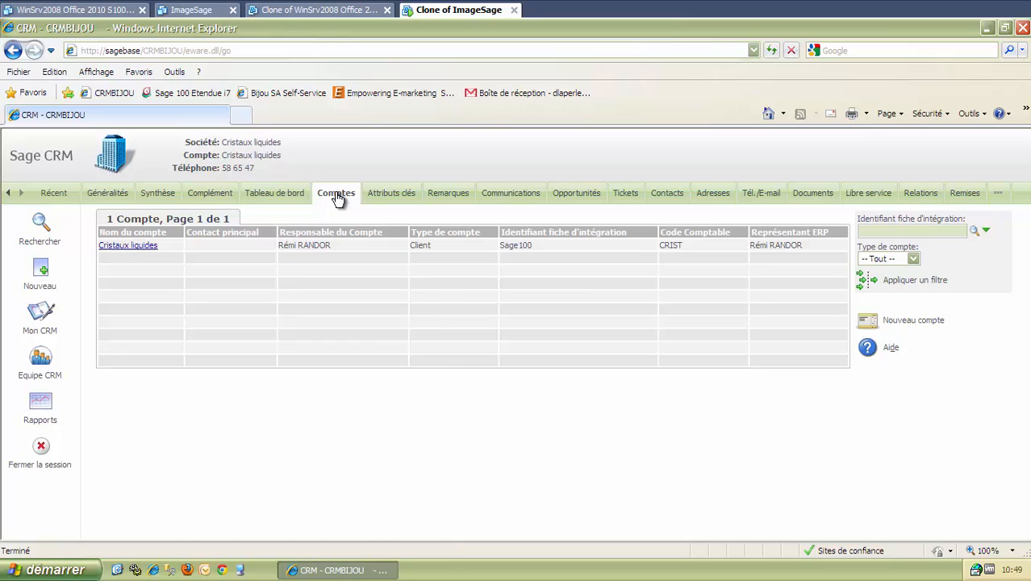
left_click(144, 251)
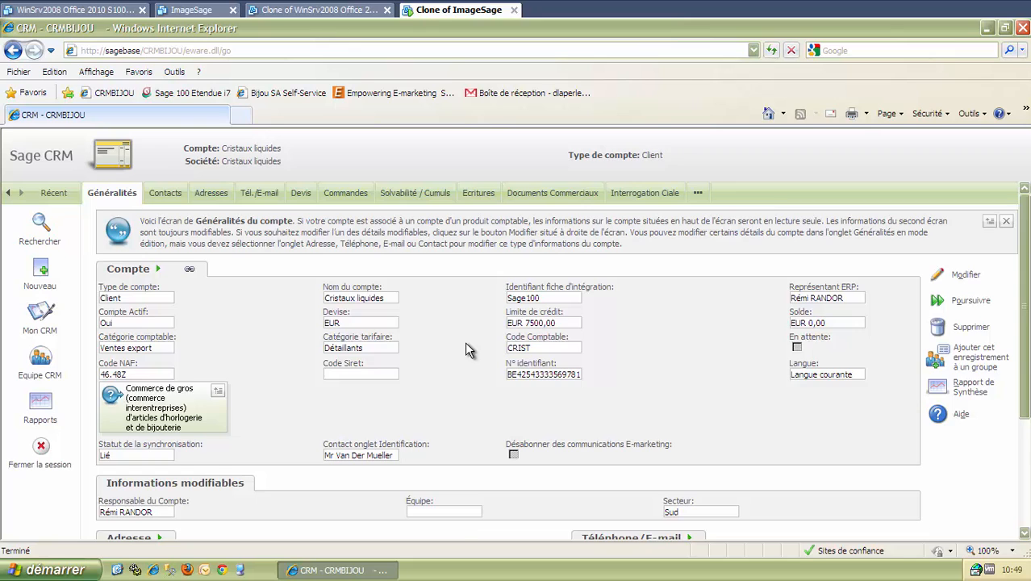
scroll(465, 341, "down", 1)
scroll(464, 342, "up", 1)
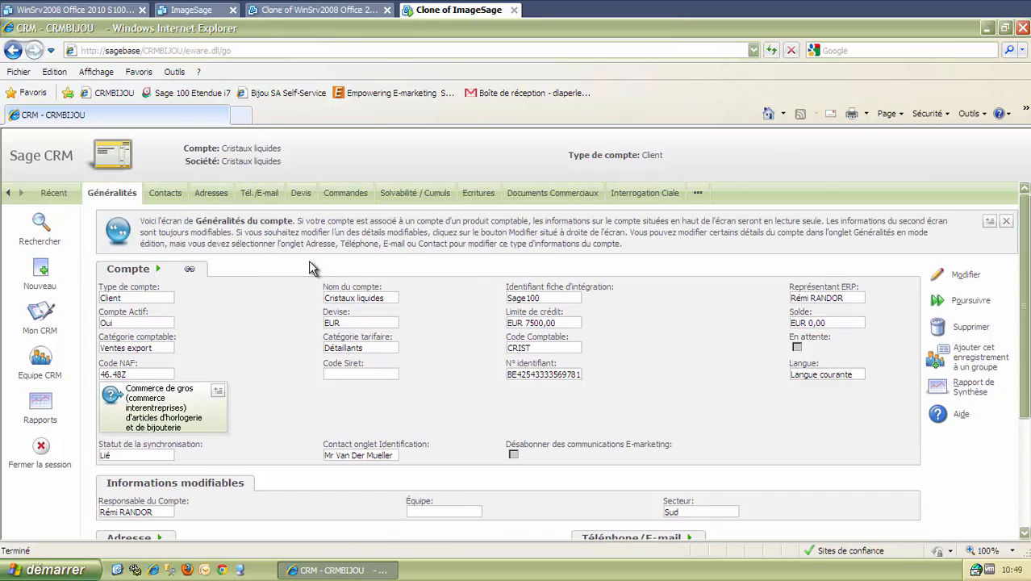
Edit the account's accounting manager contact to make it the default contact of both the company and the account, and save it.
left_click(165, 195)
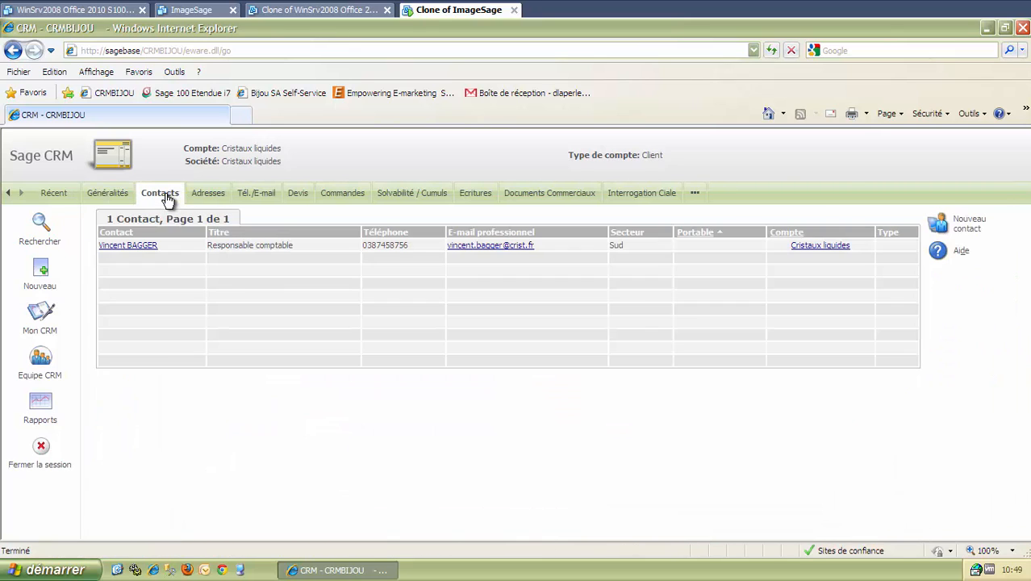
left_click(150, 246)
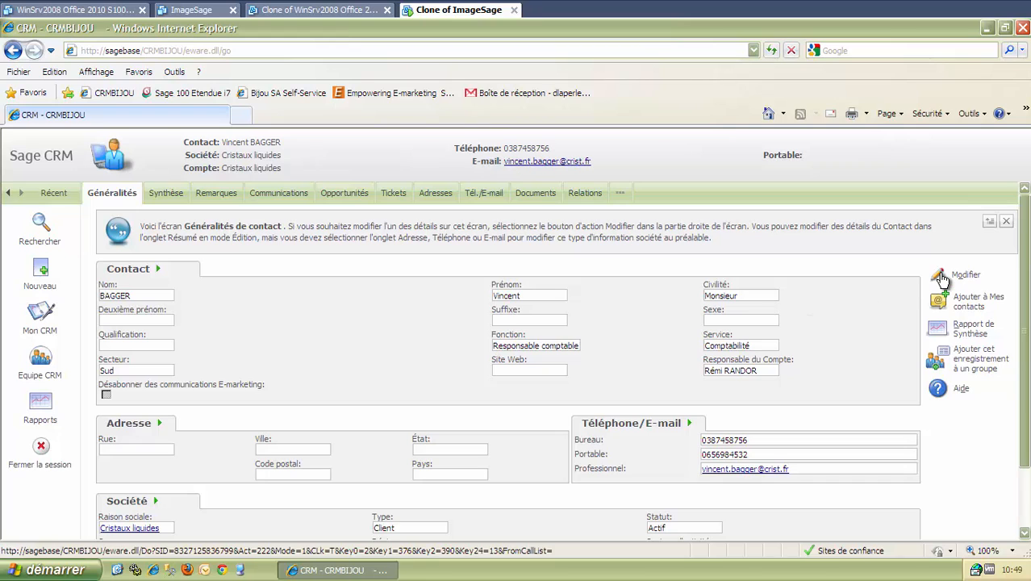
left_click(942, 277)
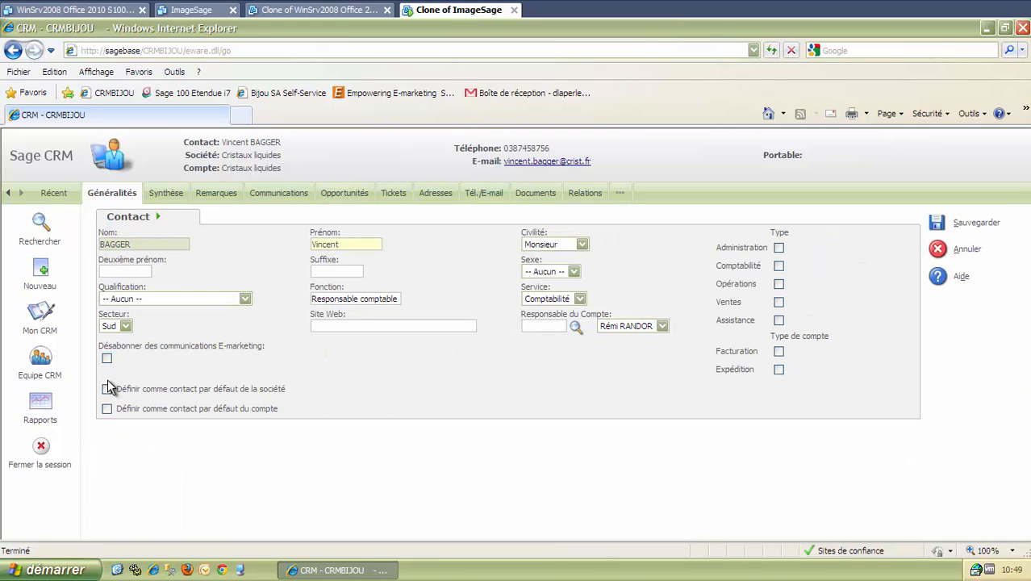
left_click(106, 389)
left_click(107, 408)
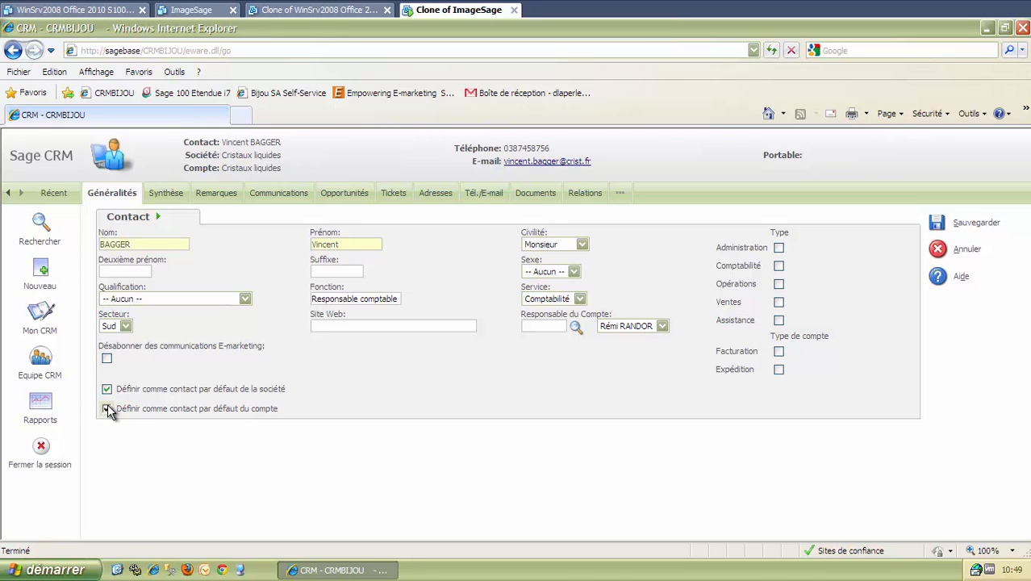
left_click(941, 234)
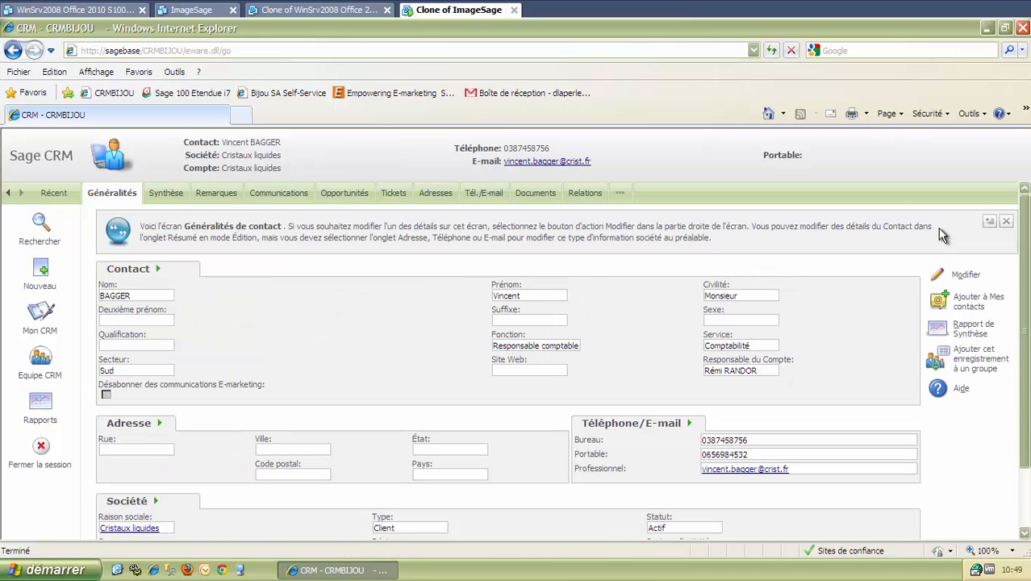
Return to the company Cristaux liquides and check the main contact in its accounts list and general information.
left_click(239, 161)
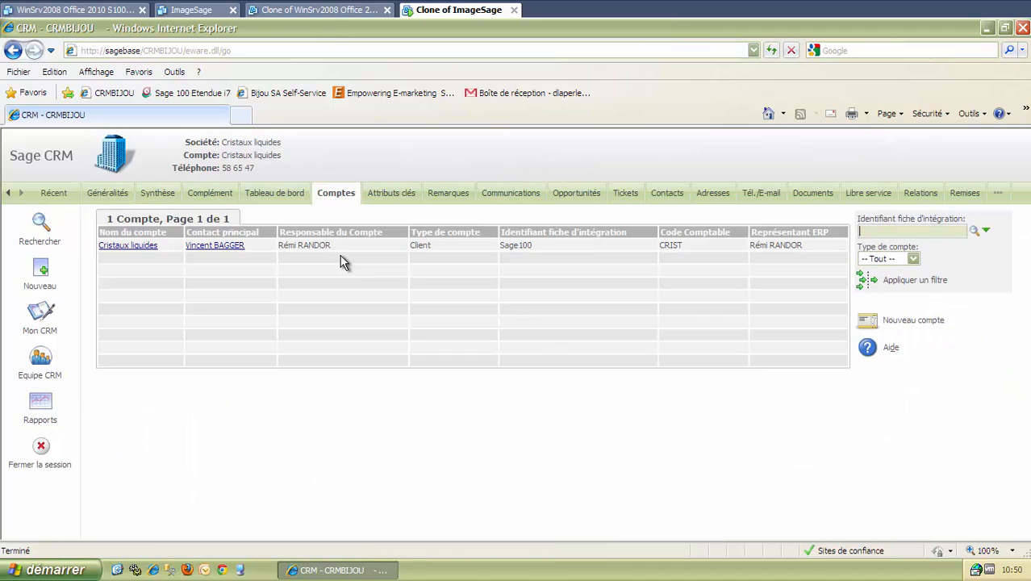
left_click(114, 194)
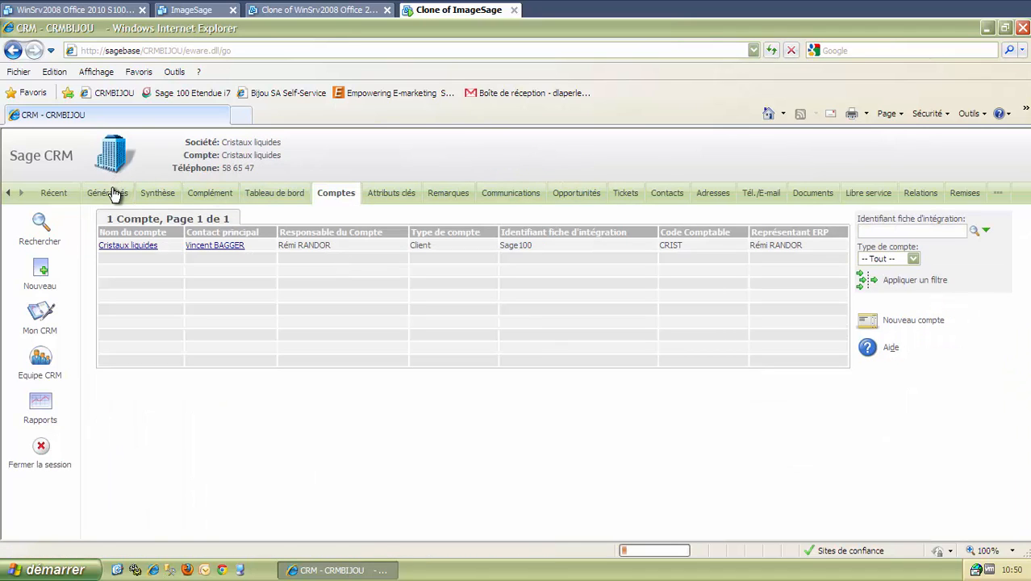
scroll(305, 349, "down", 2)
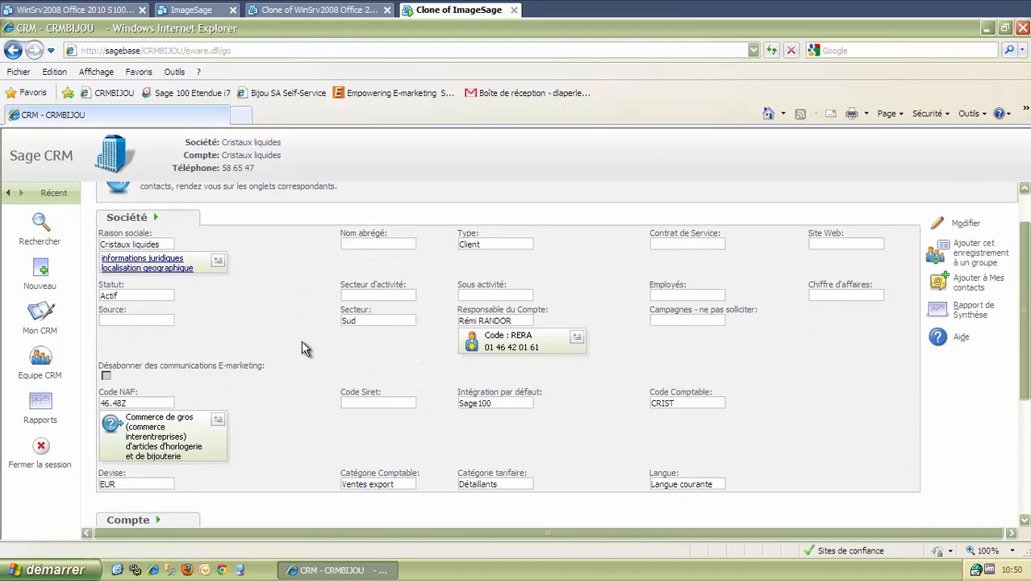
scroll(305, 349, "down", 3)
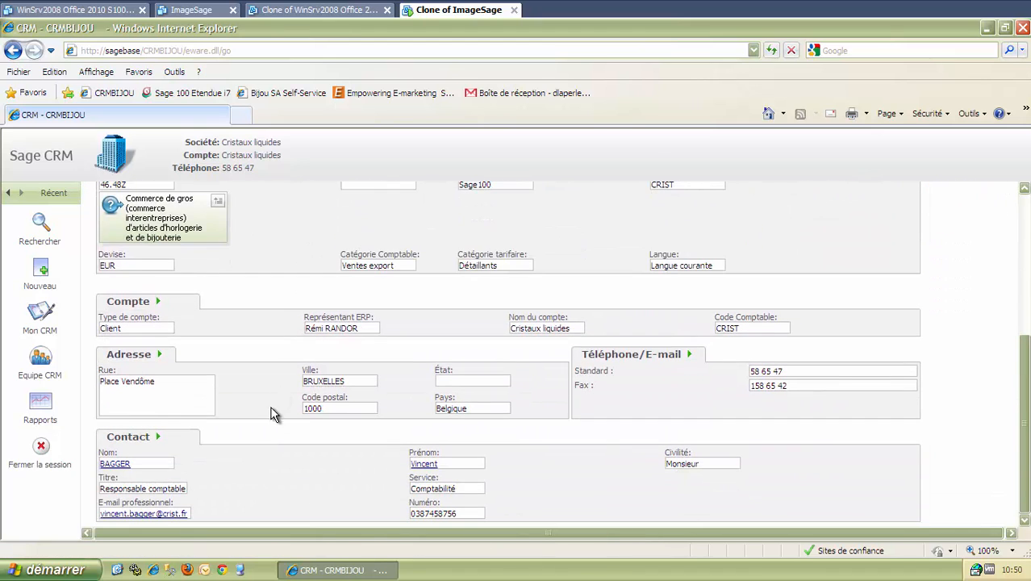
left_click(123, 474)
scroll(270, 420, "up", 5)
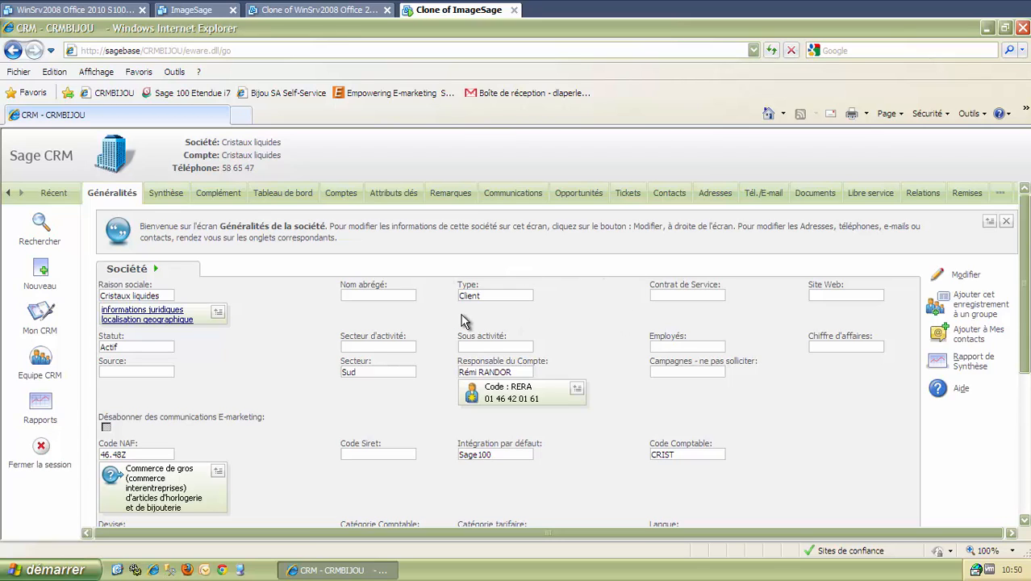
Start a new opportunity for the company Cristaux liquides and enter the description Montres.
left_click(587, 196)
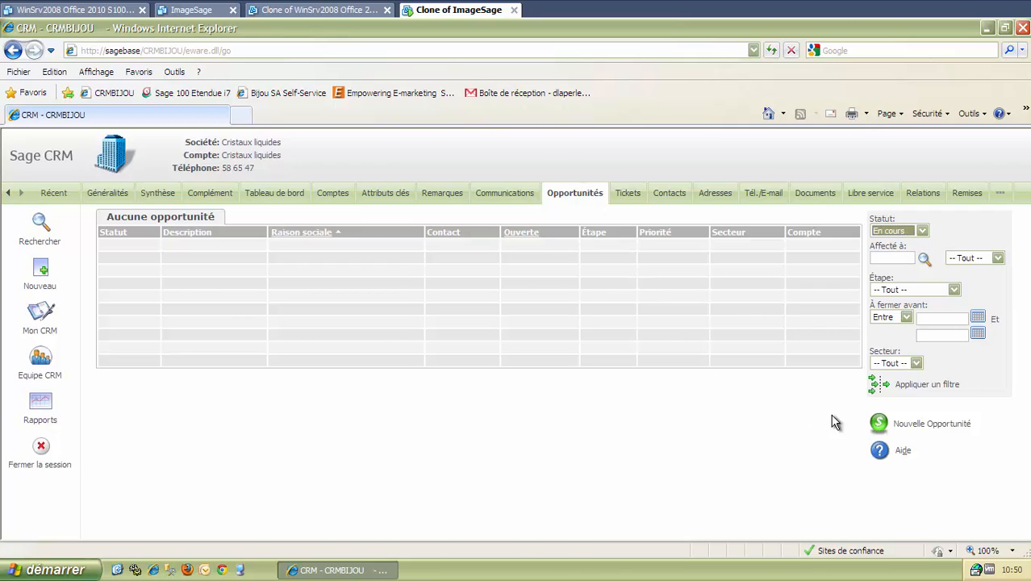
left_click(885, 430)
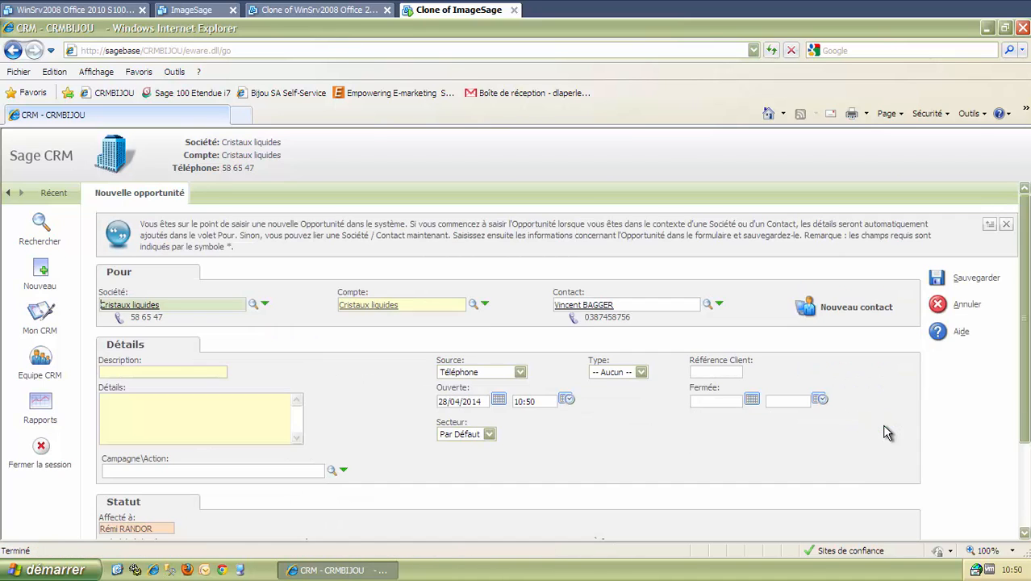
left_click(356, 319)
left_click(375, 318)
left_click(217, 372)
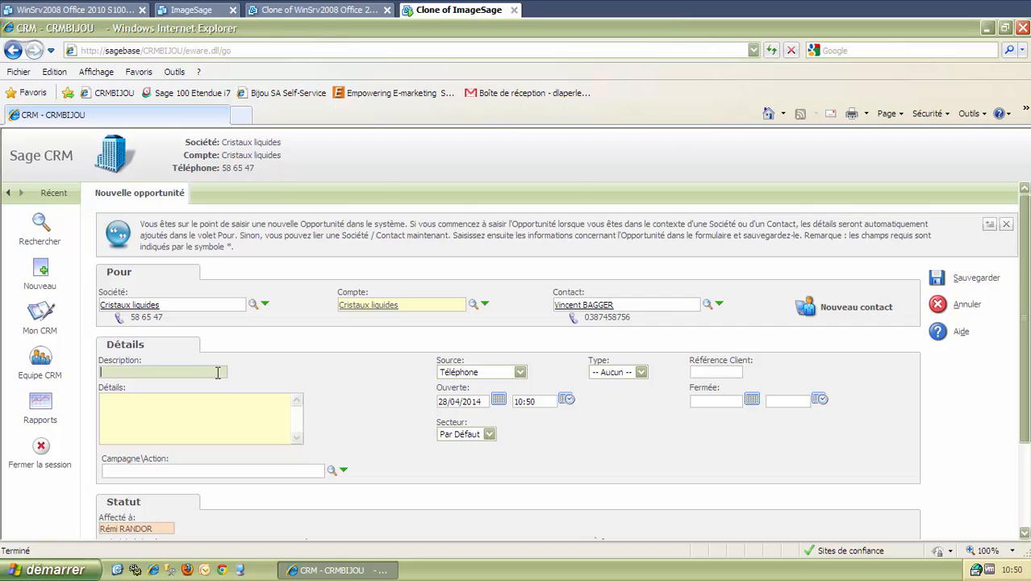
type("Montres")
key("Tab")
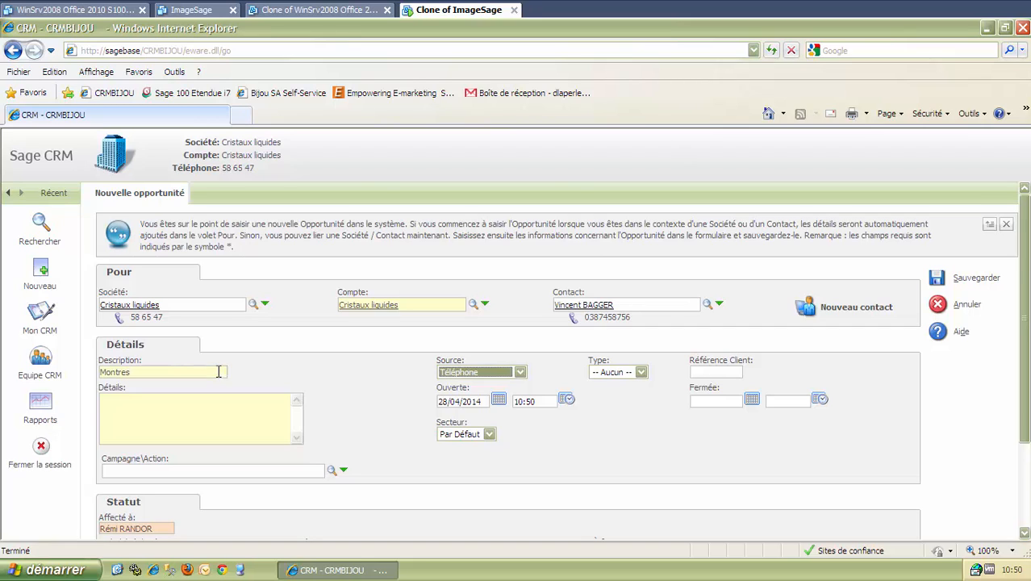
Enter "Montres bluetooth" as the details text of the new opportunity.
left_click(184, 406)
type("Montres ")
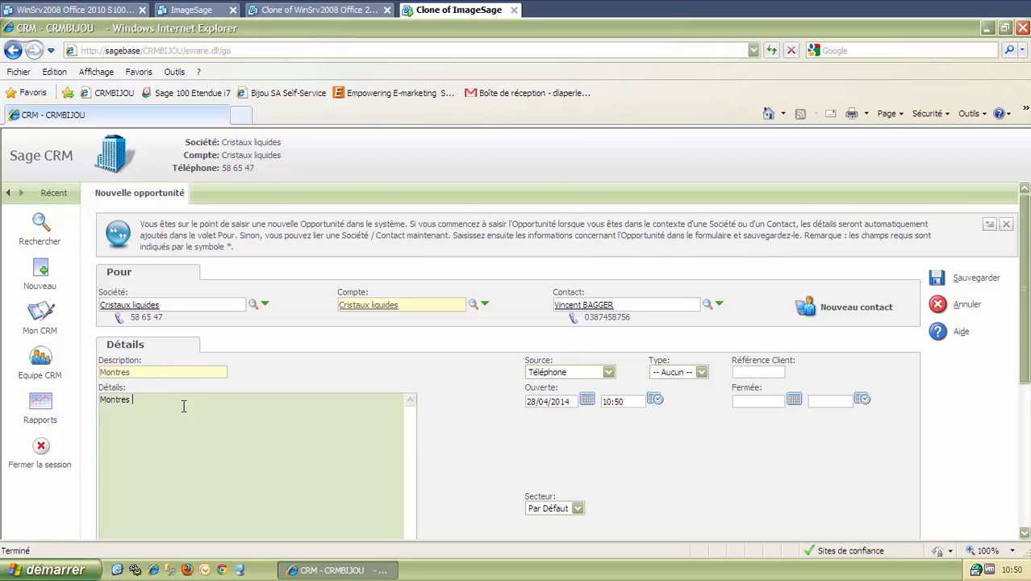
type("bluet")
type("oth")
left_click(661, 463)
scroll(652, 460, "down", 2)
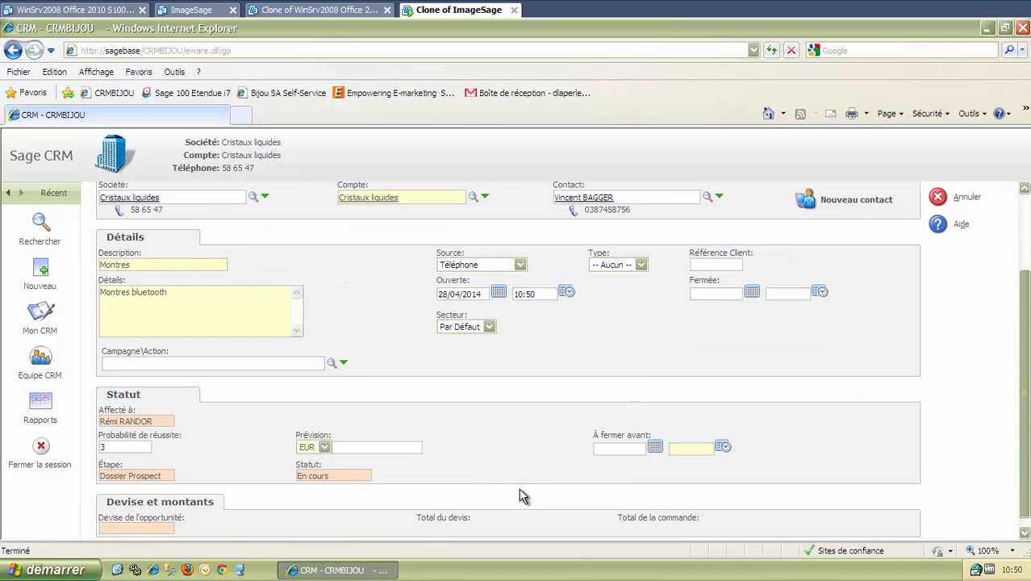
Set the opportunity's forecast to 1000 EUR and its close-before date to 16/05/2014 12:00, and save the opportunity.
left_click(415, 447)
type("1000")
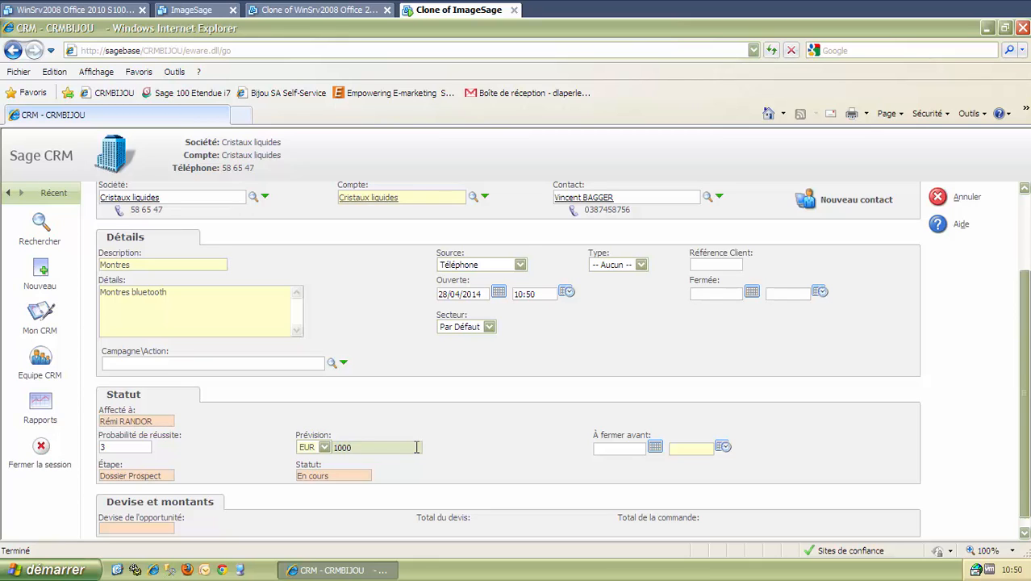
key("Tab")
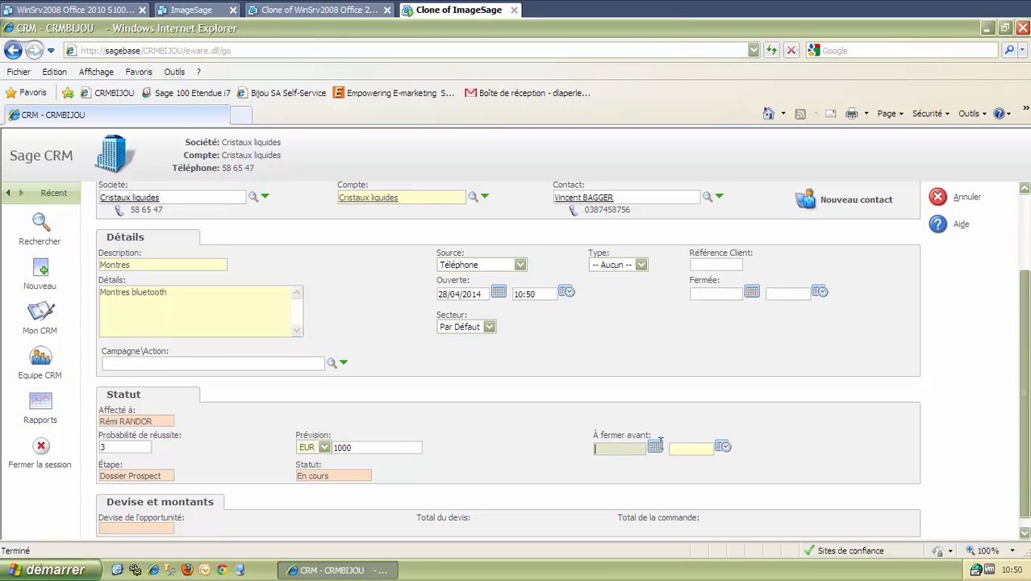
left_click(655, 447)
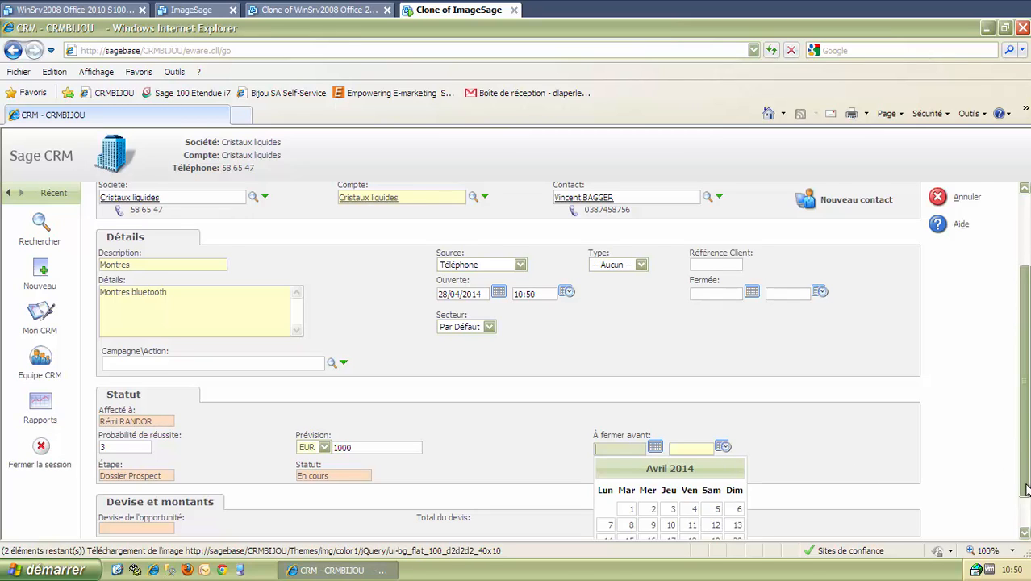
left_click(1026, 510)
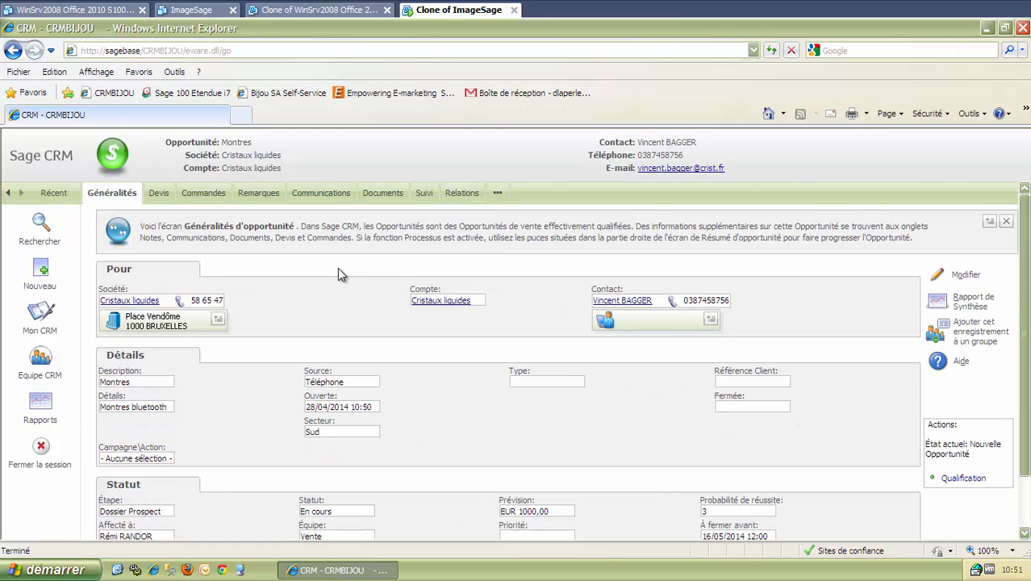
Create a new quote for the Montres opportunity with the description Montres and continue to its line items.
left_click(159, 193)
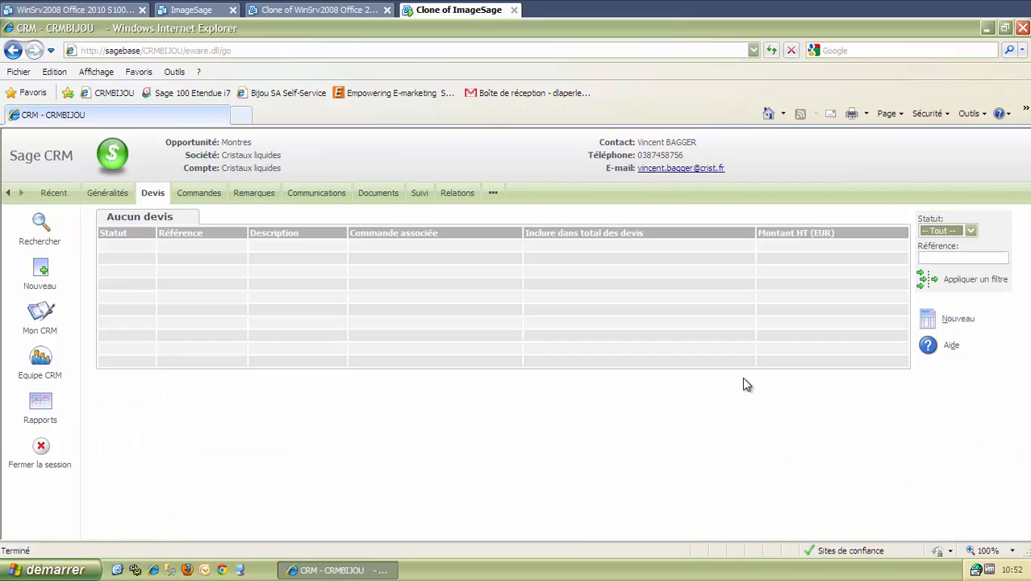
left_click(932, 324)
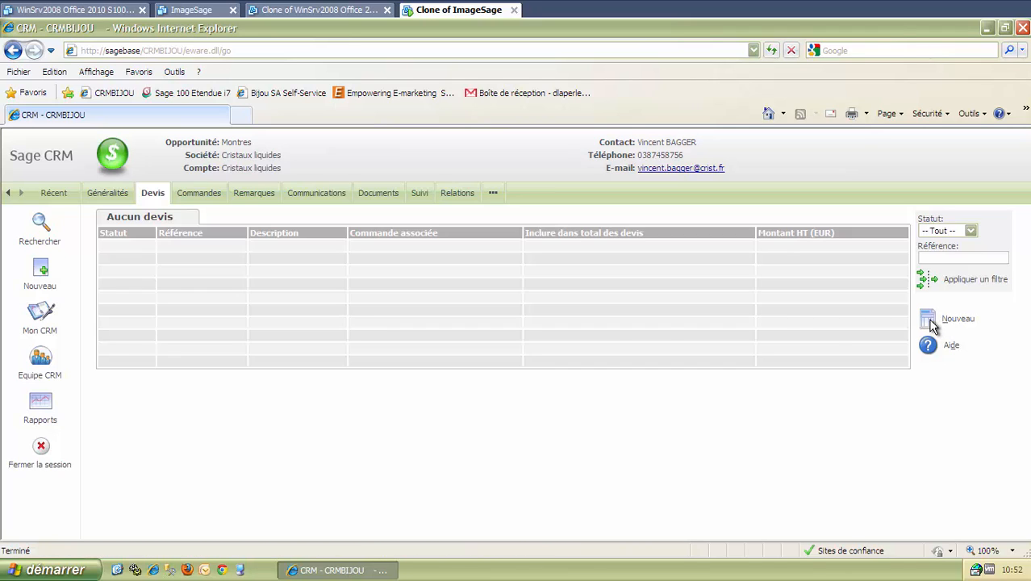
left_click(932, 322)
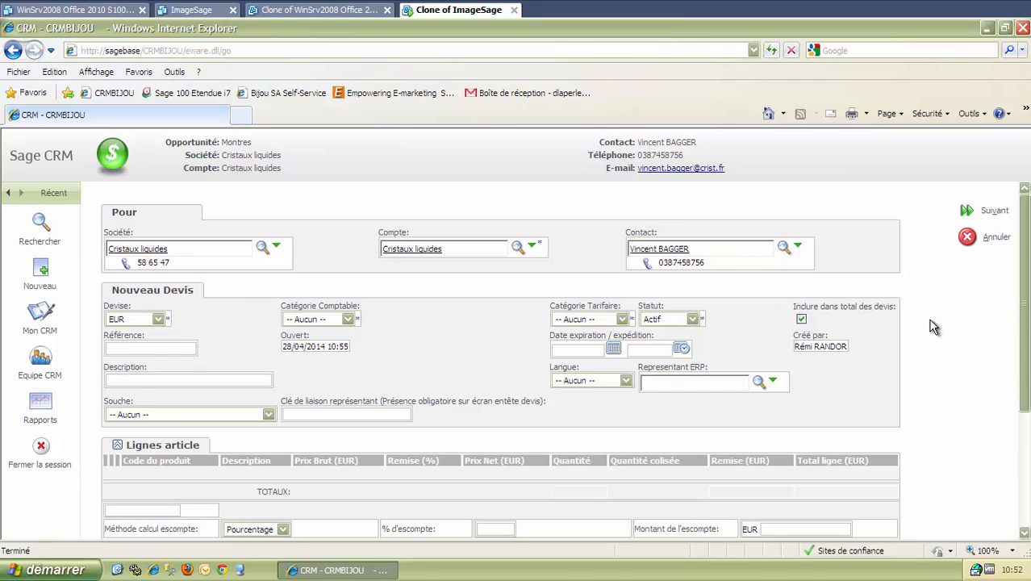
left_click(255, 368)
type("Mo")
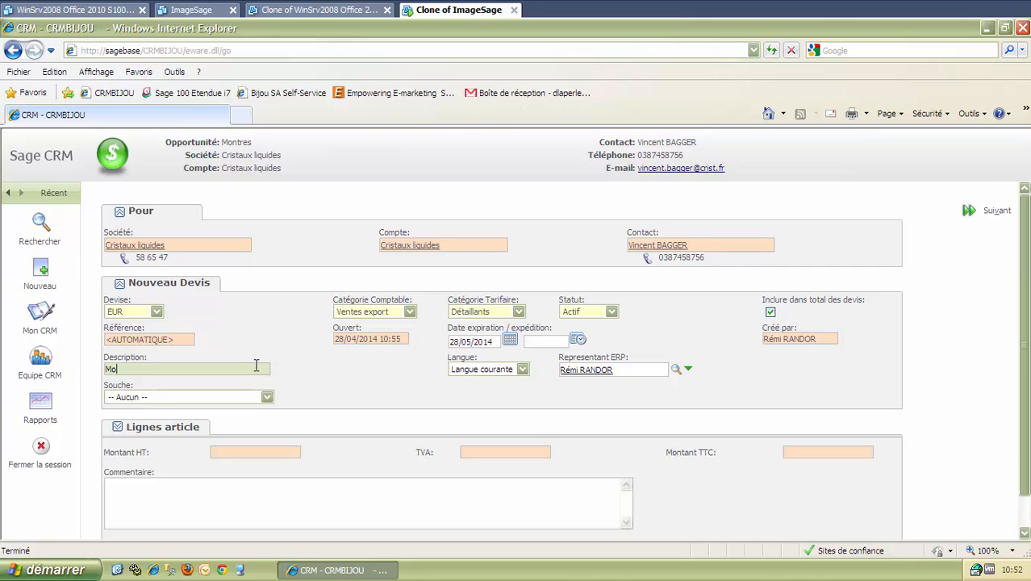
type("ntres")
left_click(591, 371)
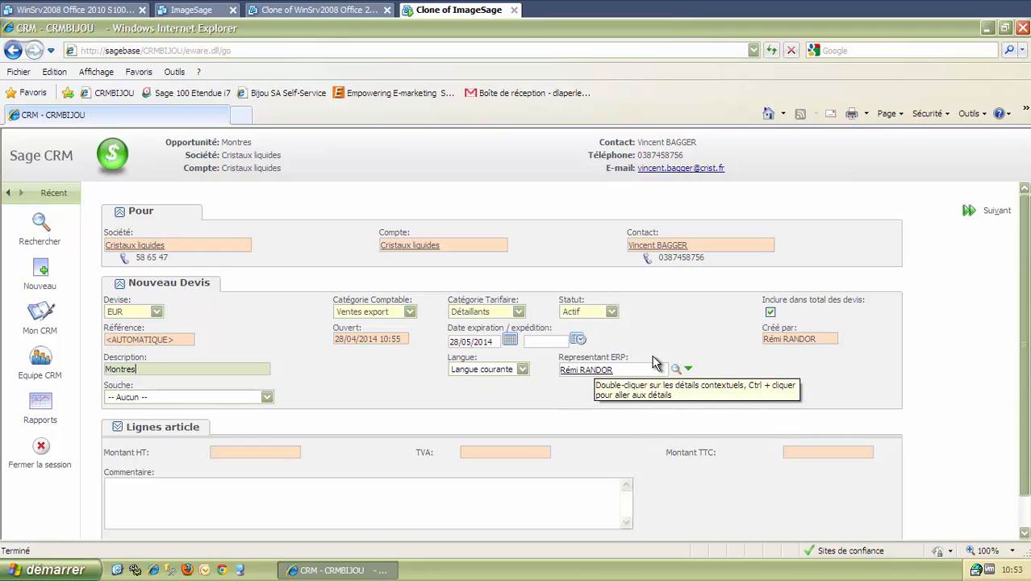
left_click(781, 348)
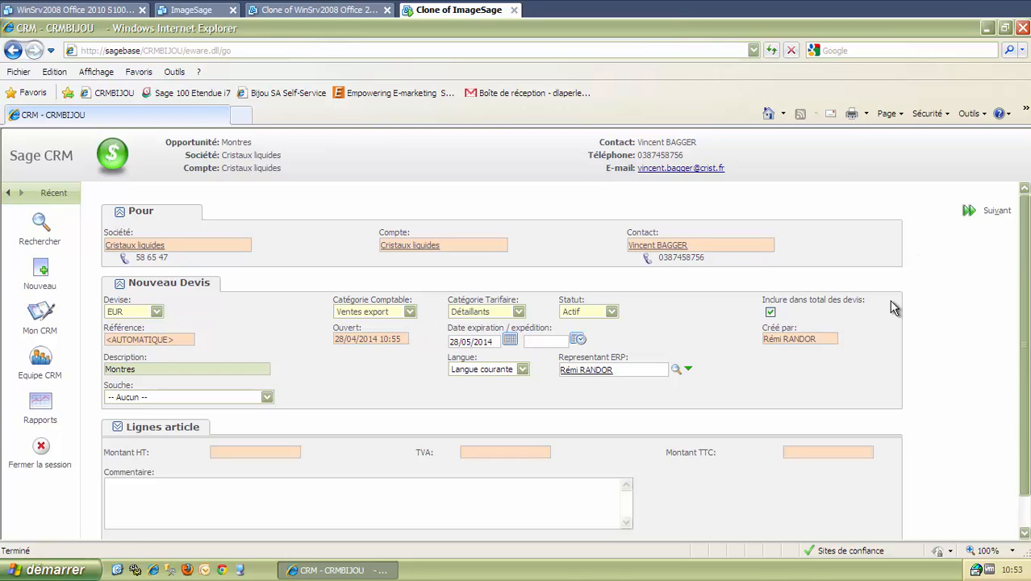
left_click(968, 212)
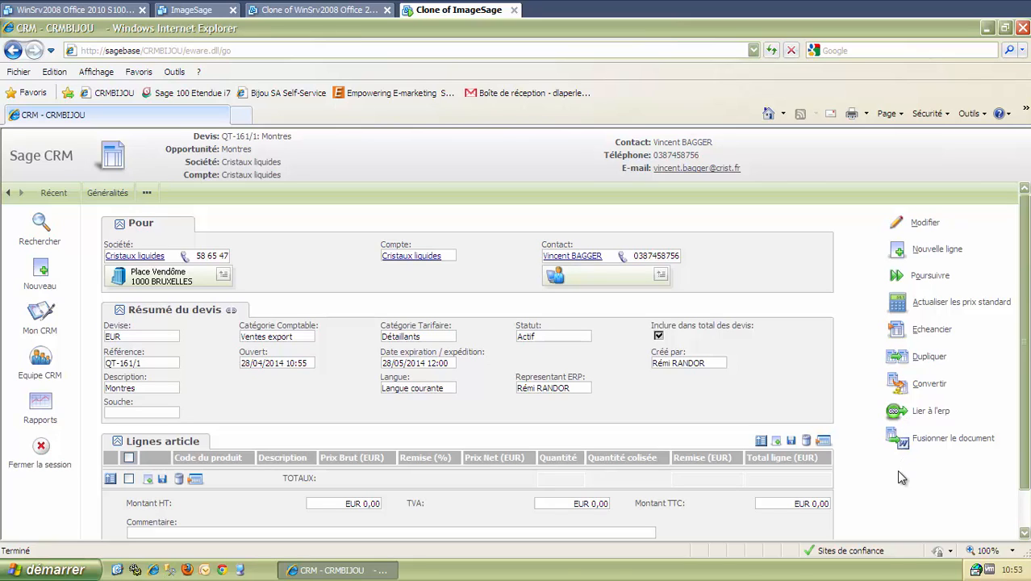
Start a new quote line of type Produit and choose the product Bague Argent (BAAR01).
left_click(897, 255)
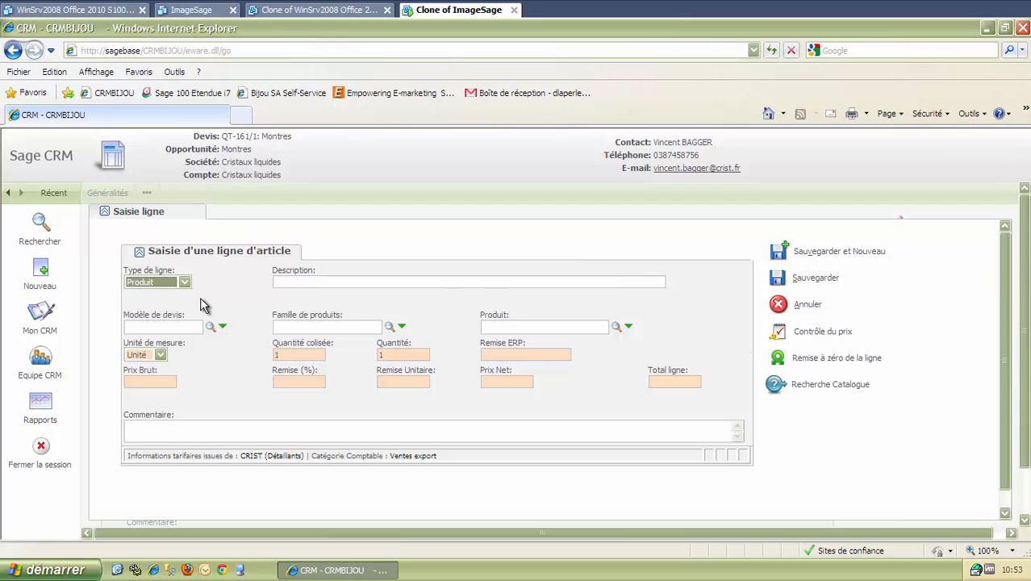
left_click(184, 282)
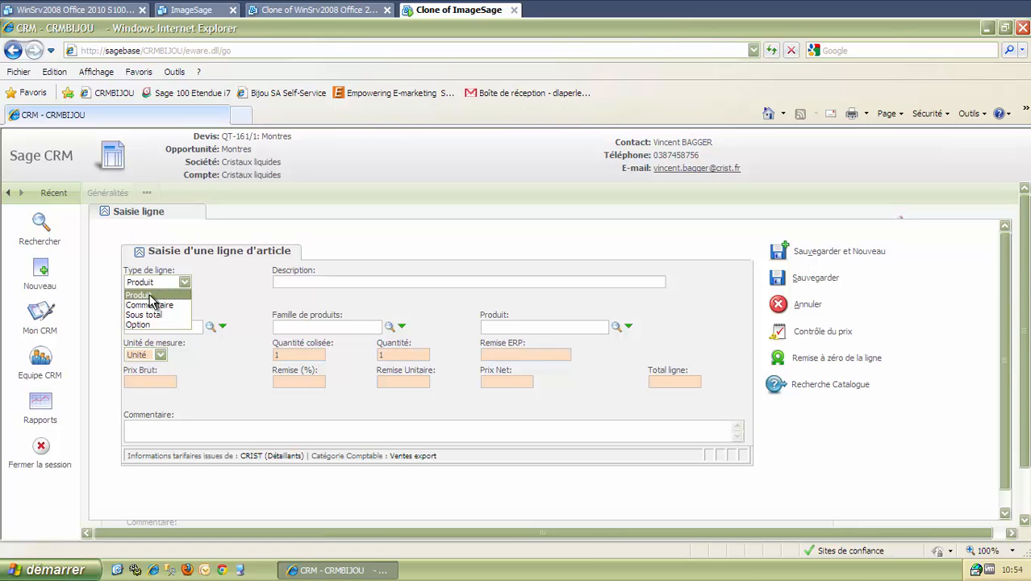
left_click(150, 296)
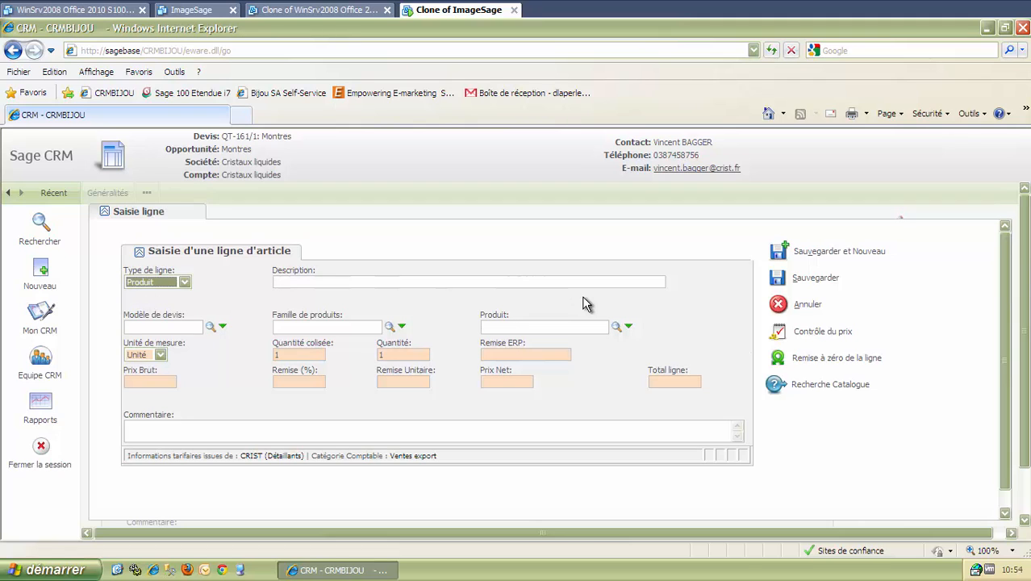
left_click(615, 329)
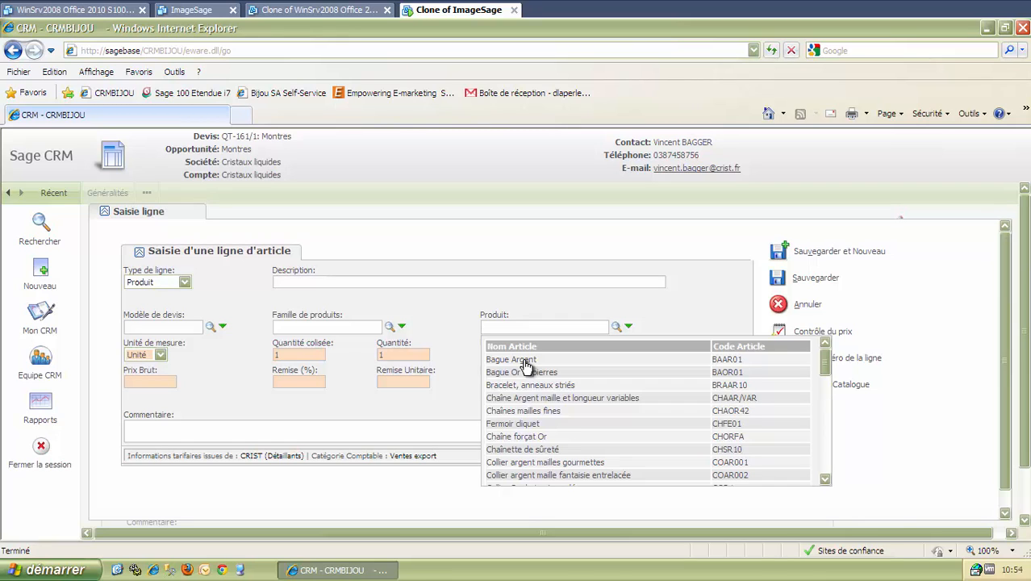
left_click(526, 363)
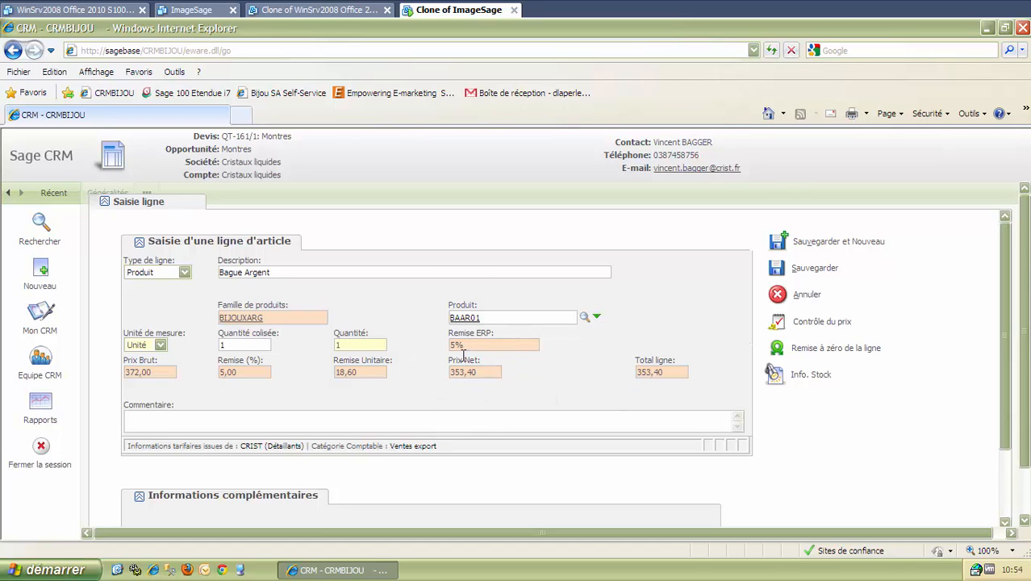
left_click(225, 383)
left_click(225, 380)
left_click(226, 377)
Check the stock and additional information for Bague Argent, and save its line while opening another new line.
left_click(779, 381)
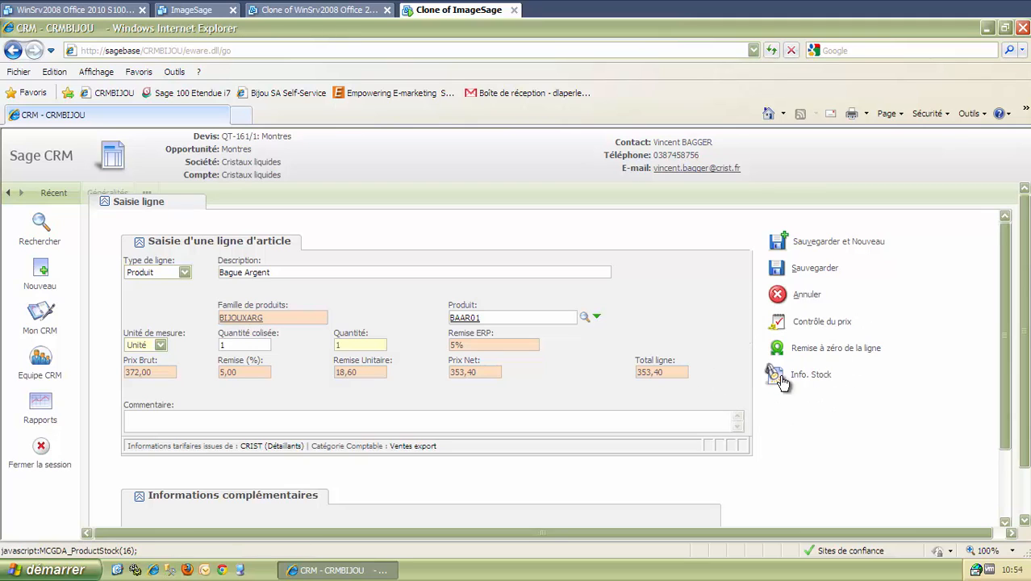
key("ctrl")
key("ctrl")
key("ctrl")
left_click(779, 379)
scroll(813, 442, "down", 3)
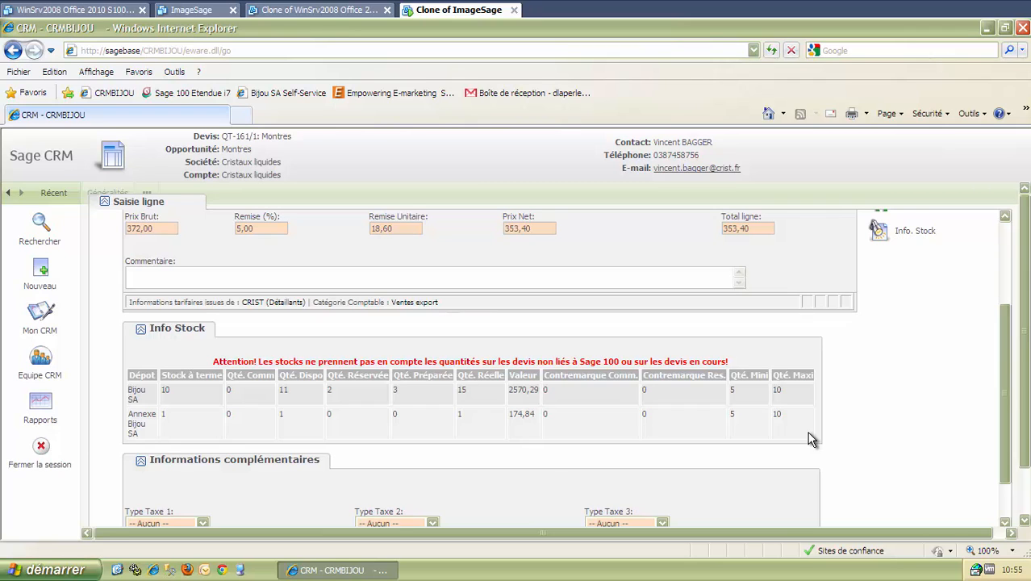
scroll(812, 440, "down", 3)
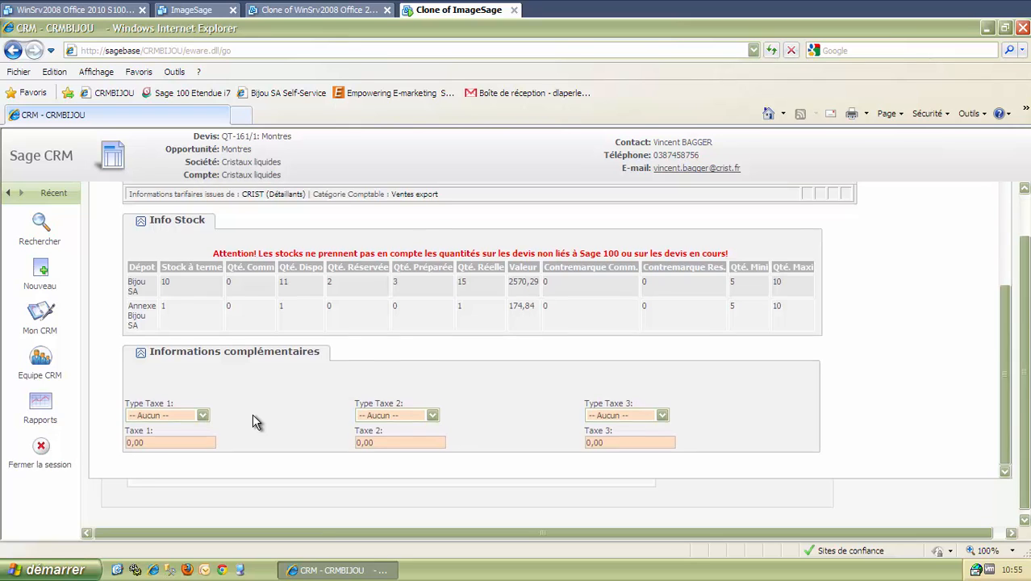
scroll(252, 418, "up", 1)
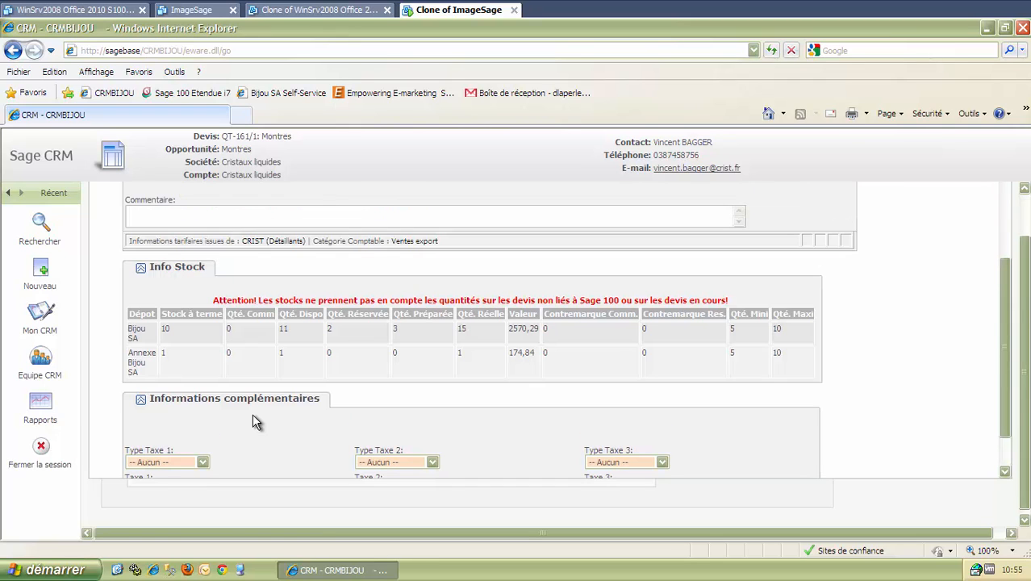
scroll(252, 420, "up", 4)
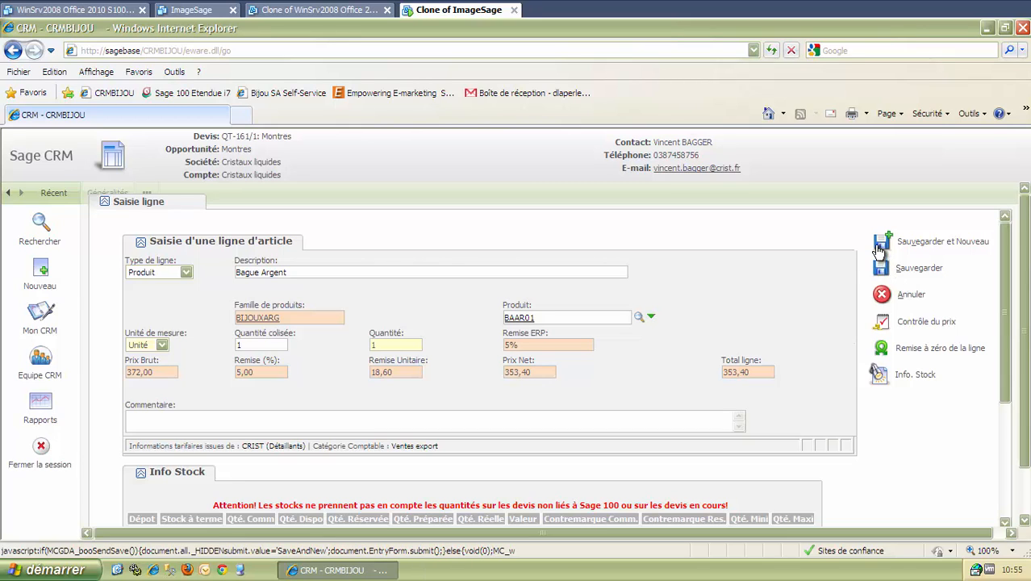
left_click(878, 251)
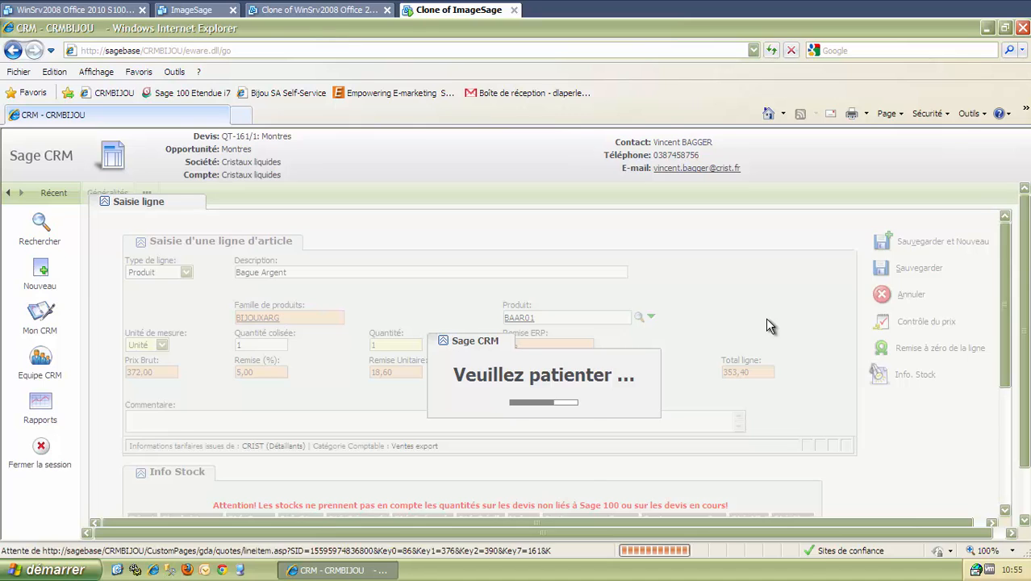
Add an Option line for the product Chaîne forçat Or (CHORFA), saving it and opening another new line.
left_click(184, 281)
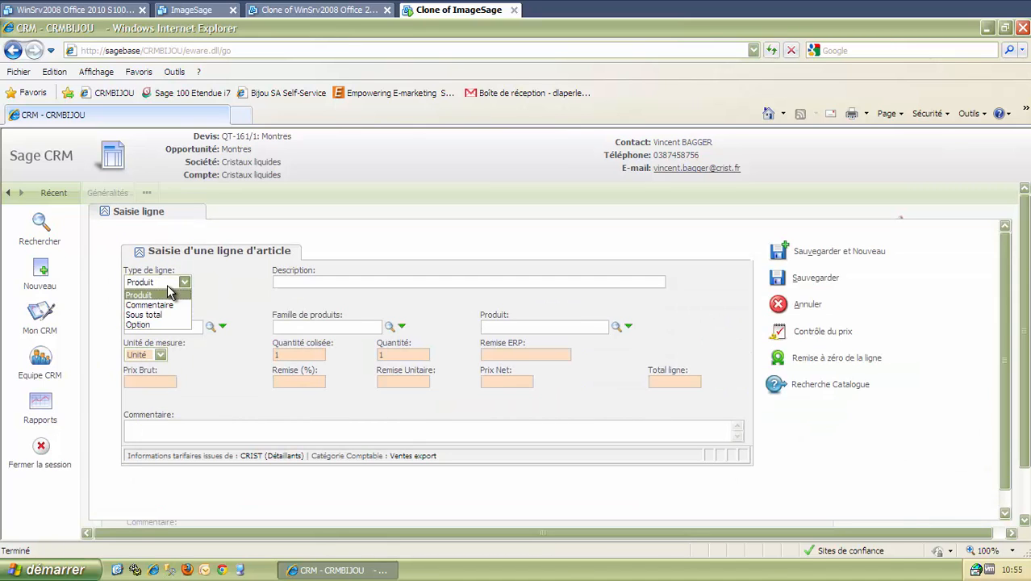
left_click(153, 326)
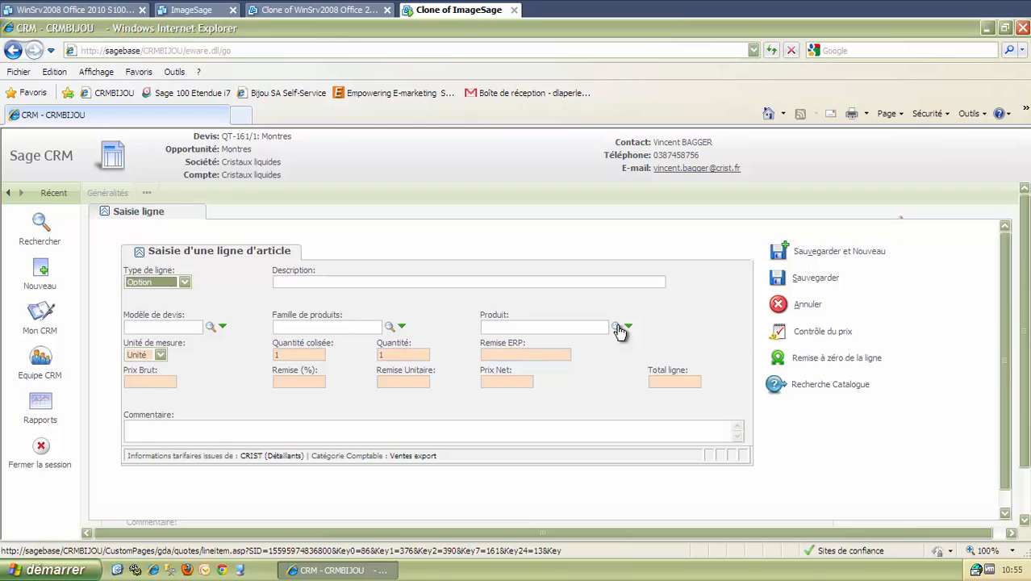
left_click(616, 328)
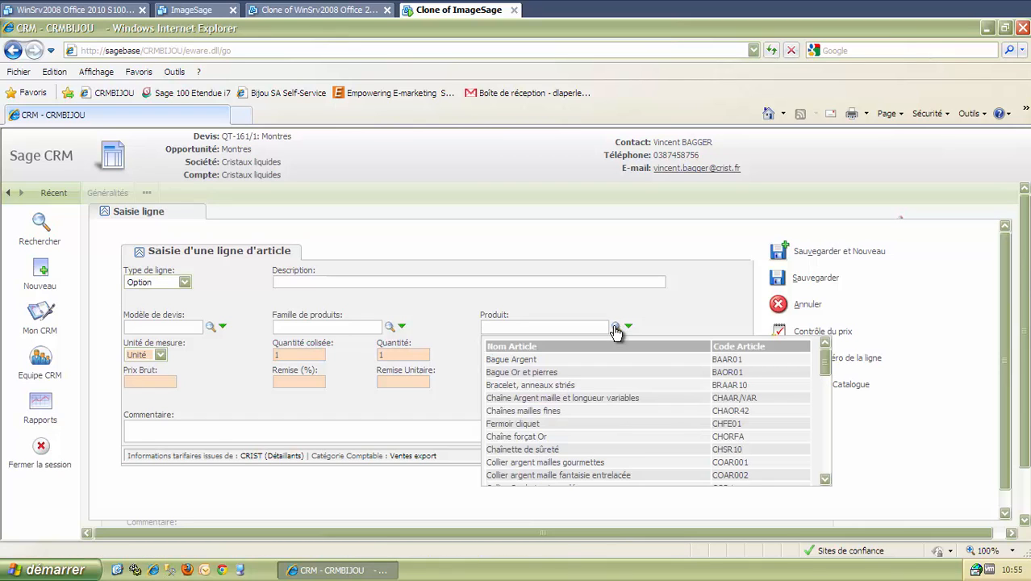
left_click(529, 440)
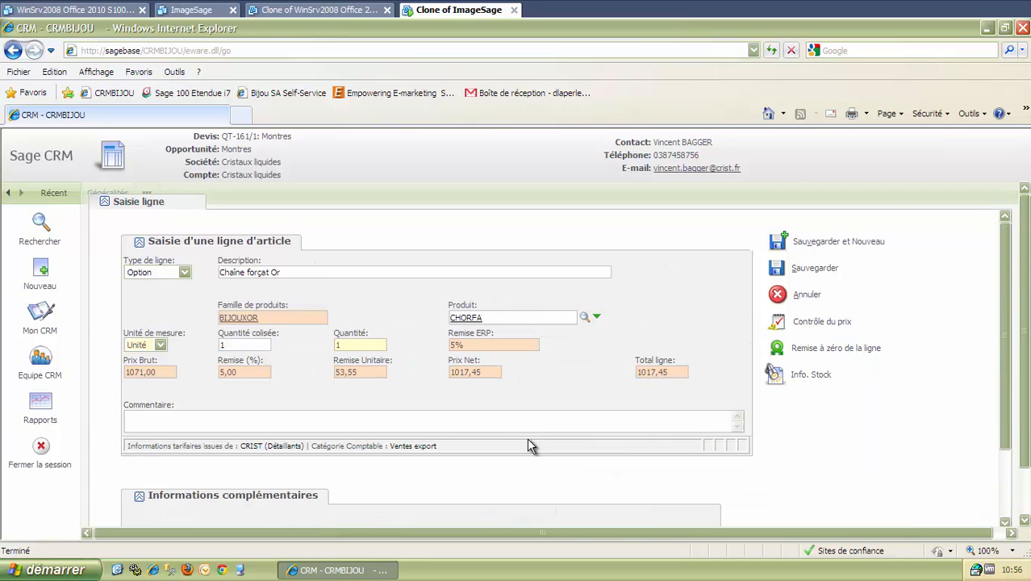
left_click(778, 244)
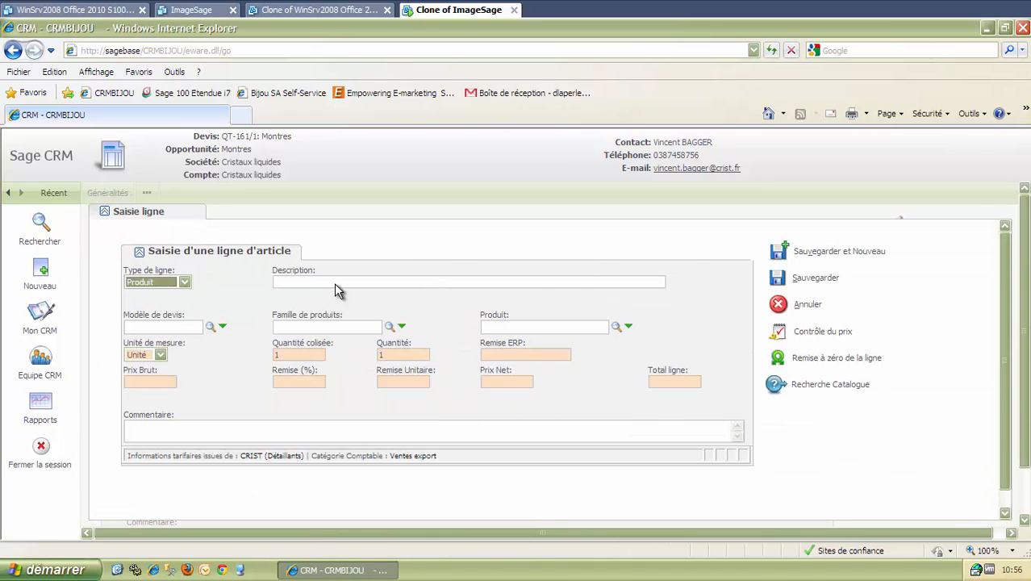
Add a Commentaire line with the description "Promo Bijoux", saving it and opening another new line.
left_click(179, 282)
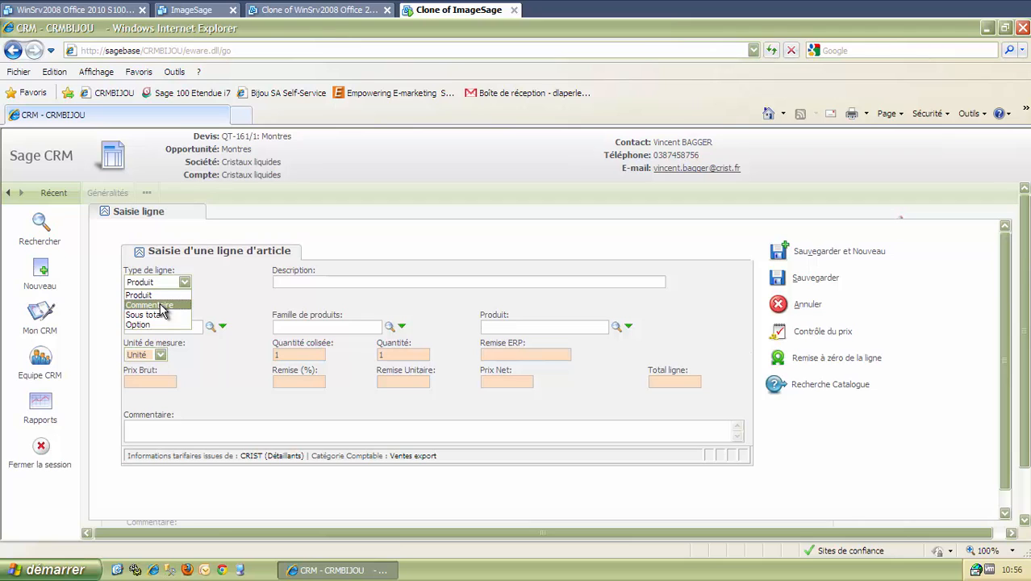
left_click(160, 306)
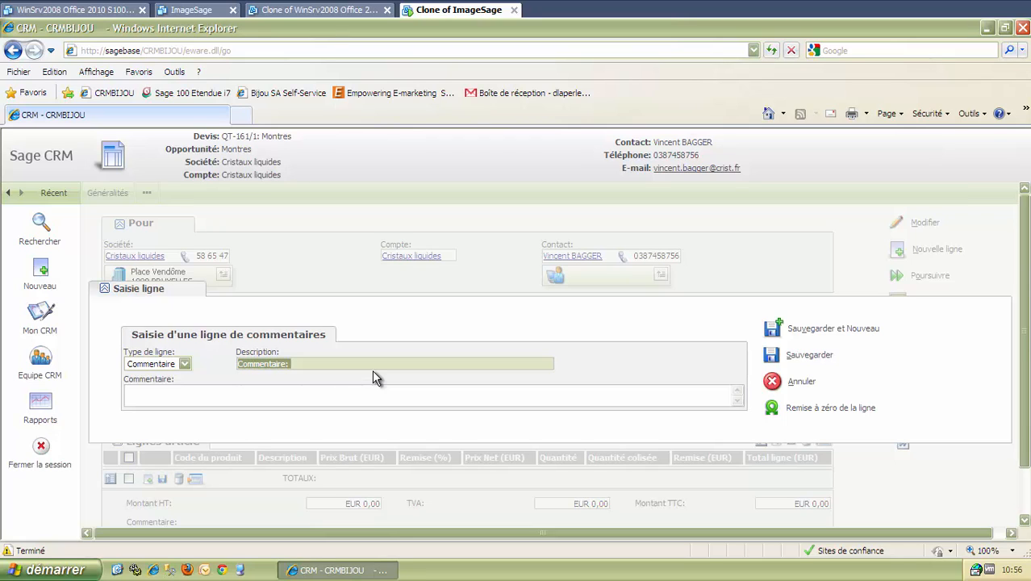
type("Promo Bijoux")
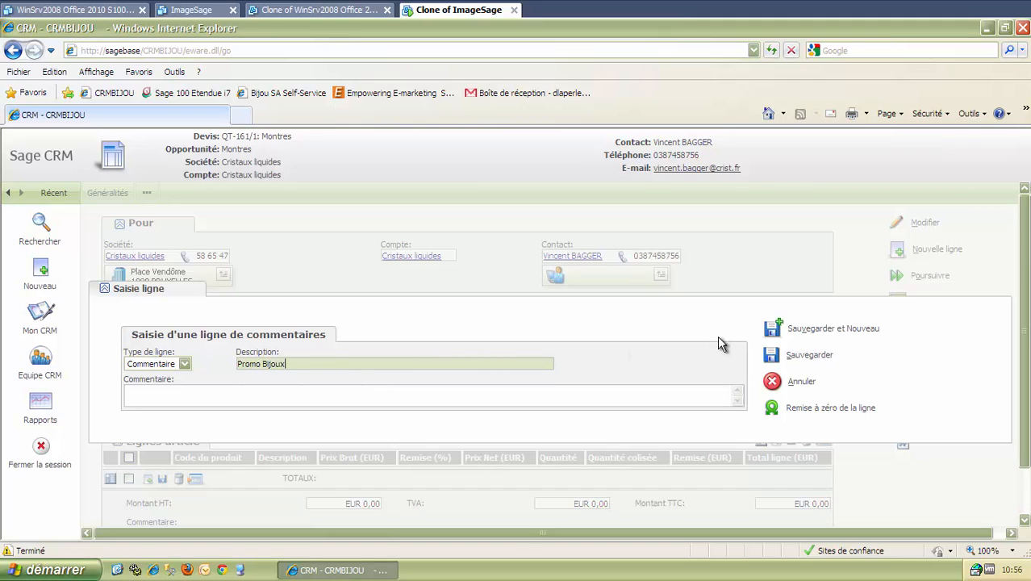
left_click(772, 329)
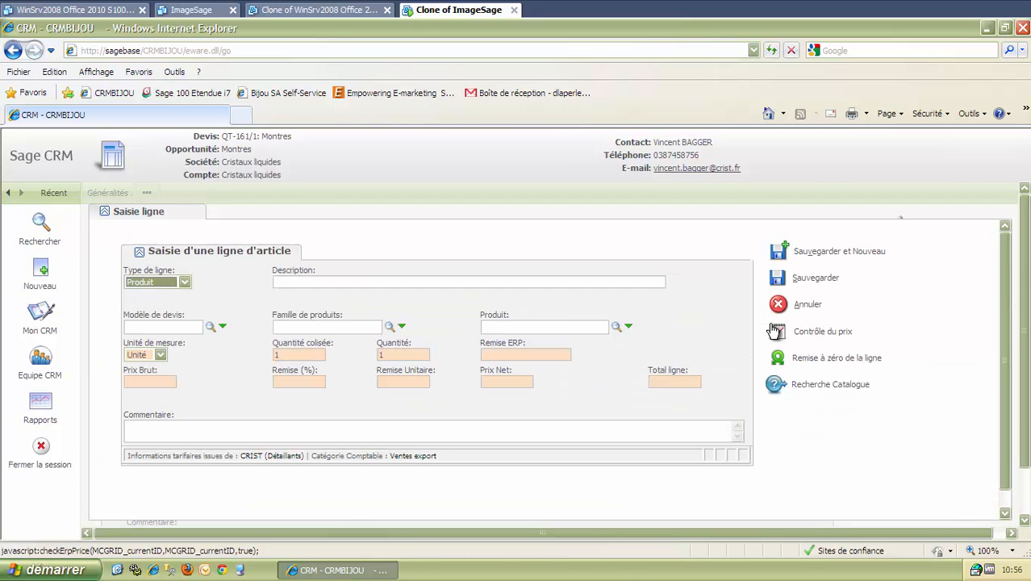
Add a Sous total line with the description "1er Lot" and save it to return to the quote.
left_click(156, 280)
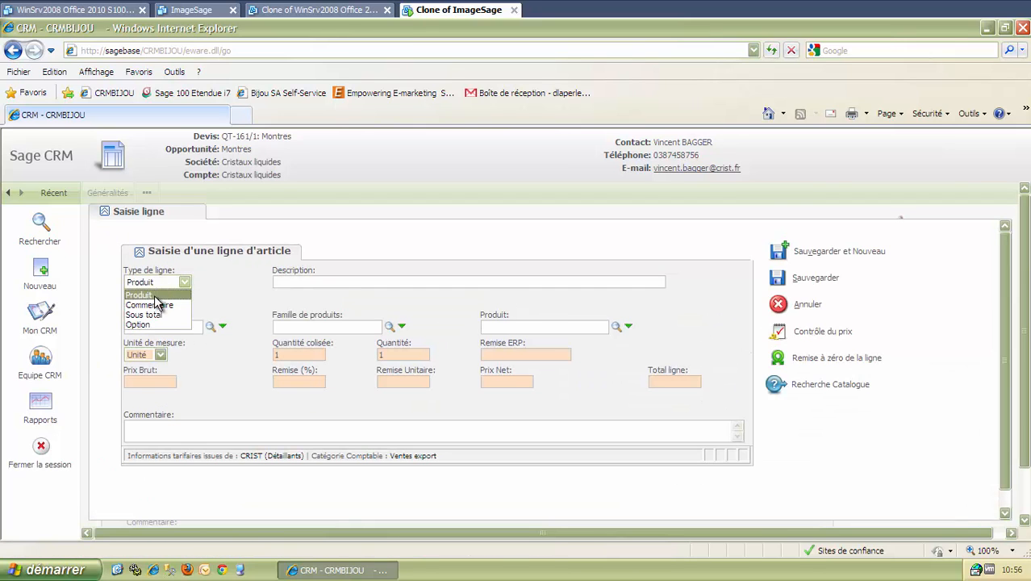
left_click(144, 315)
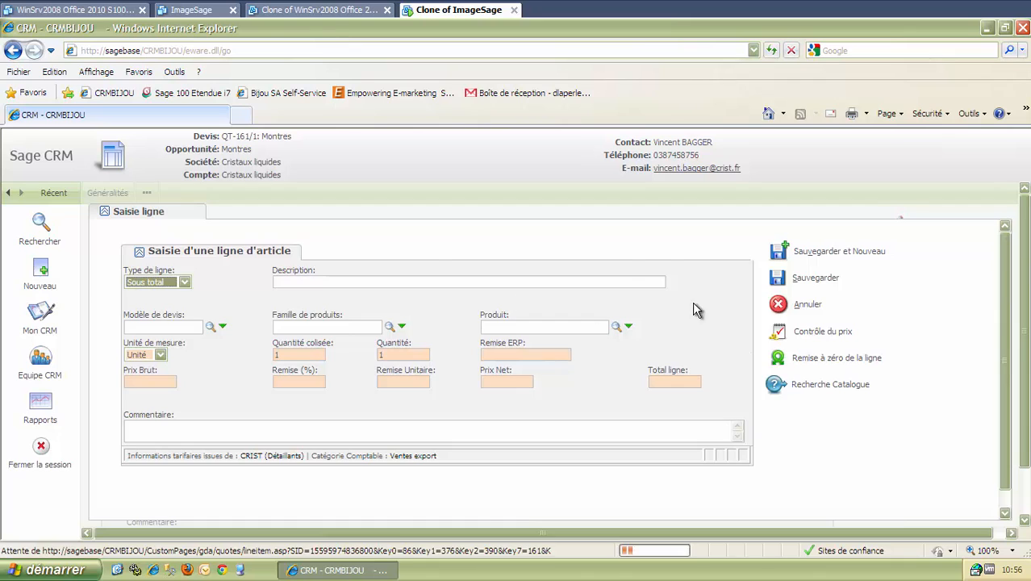
left_click_drag(277, 362, 214, 362)
key("BackSpace")
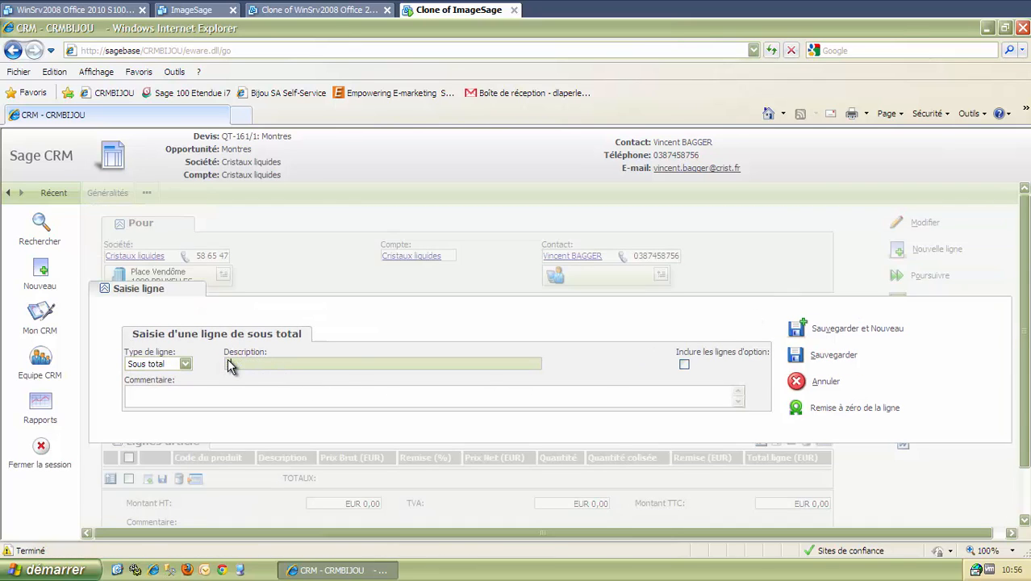
type("1er Lot")
left_click(798, 357)
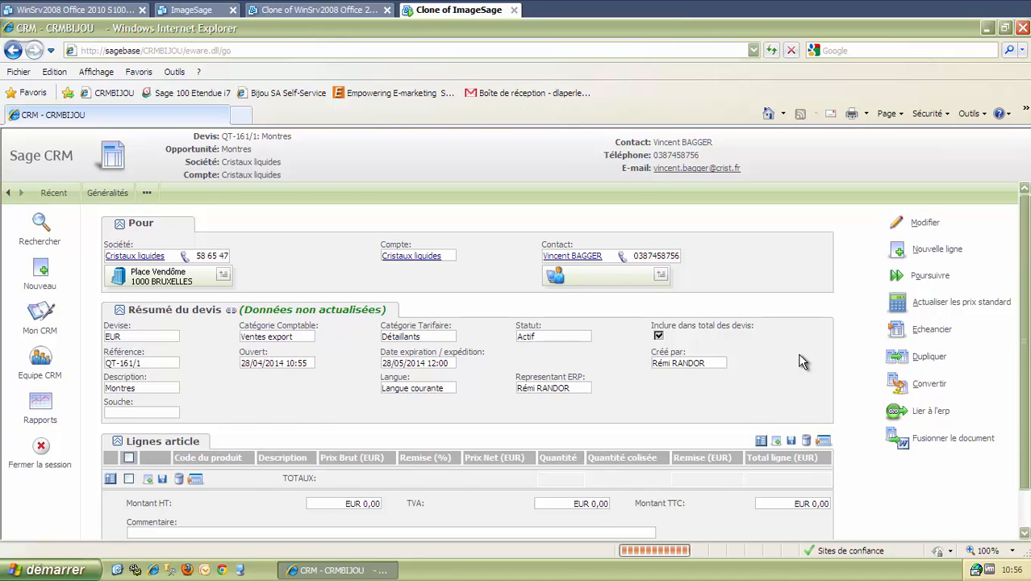
Select all the quote lines, set the quantity to 5 for all products through grid editing, and save.
scroll(797, 353, "down", 3)
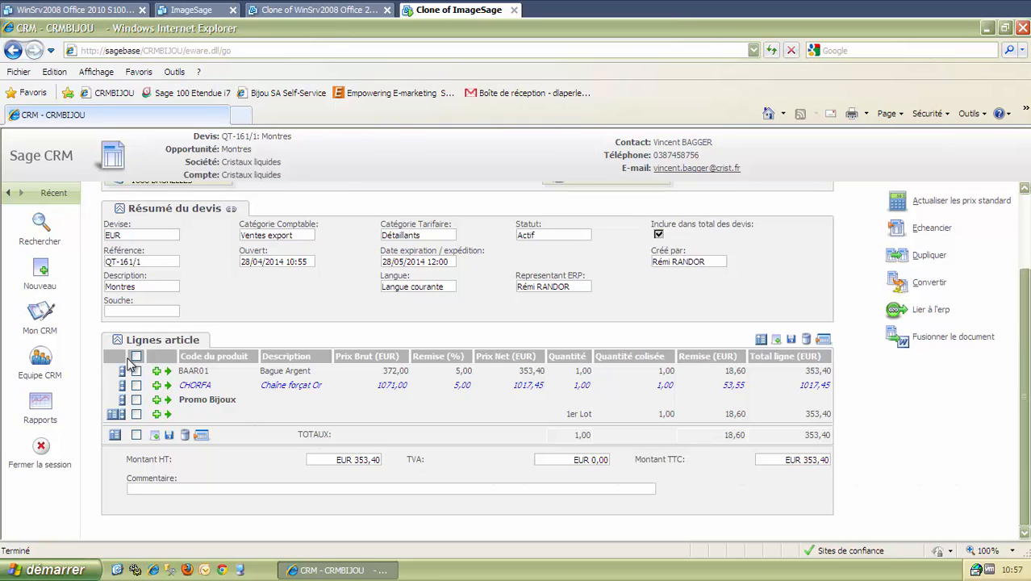
left_click(136, 437)
key("ctrl")
key("ctrl")
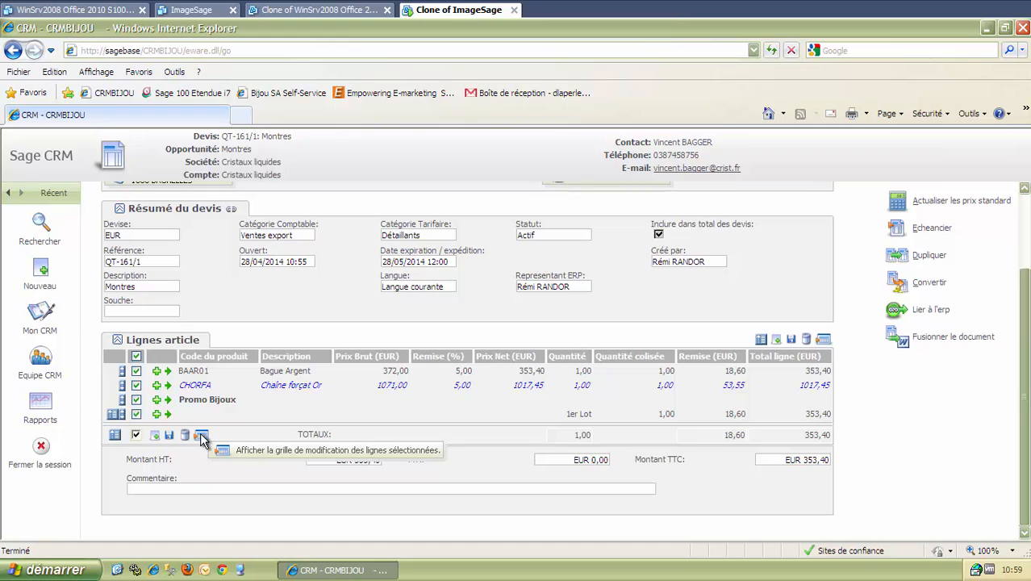
left_click(201, 436)
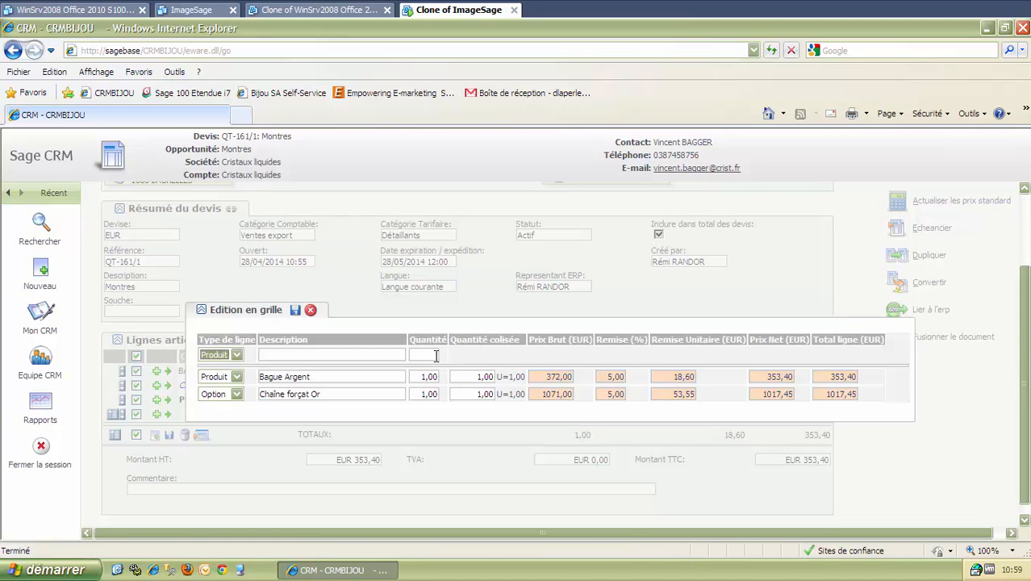
left_click(431, 355)
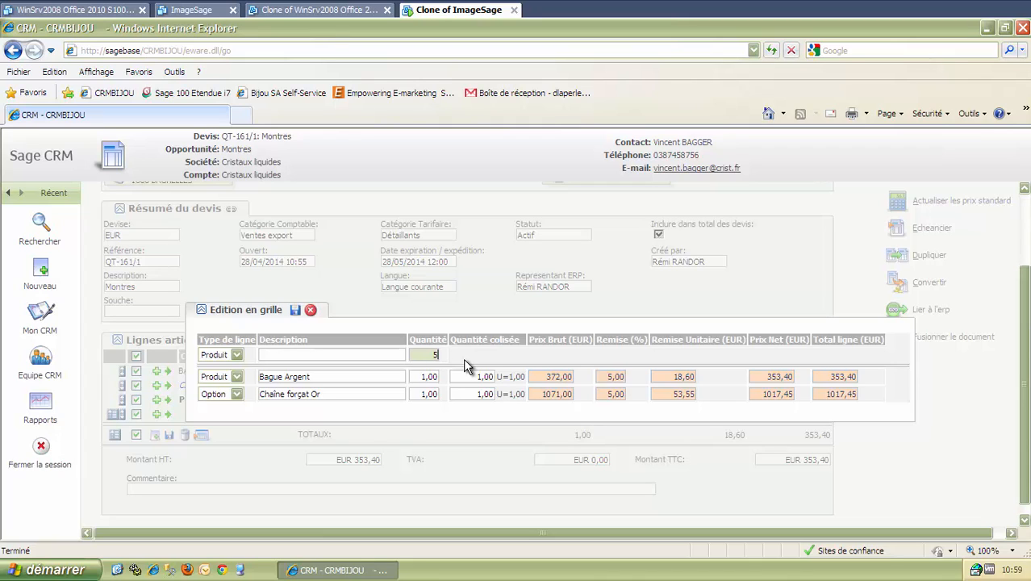
type("5")
key("Return")
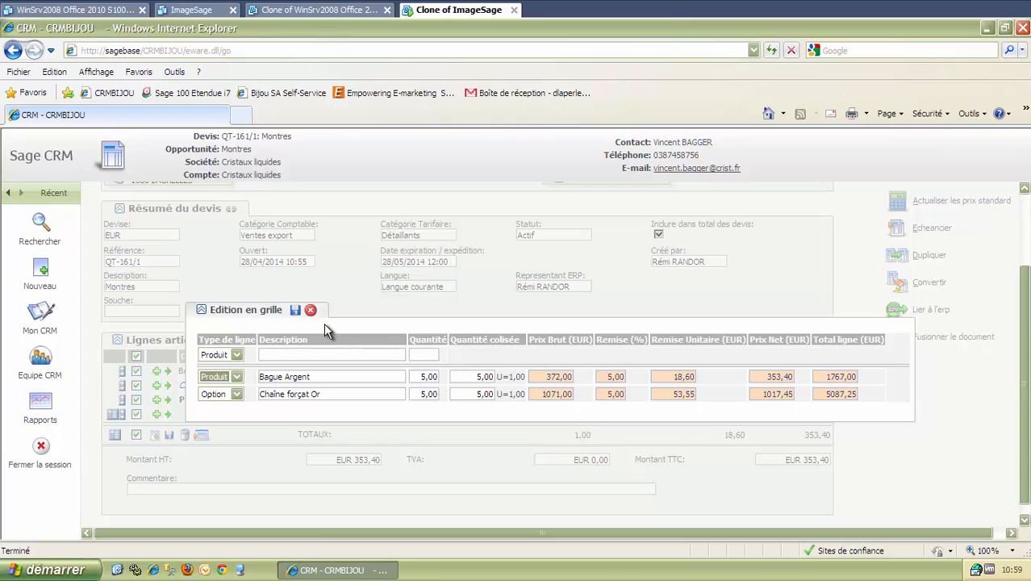
left_click(294, 314)
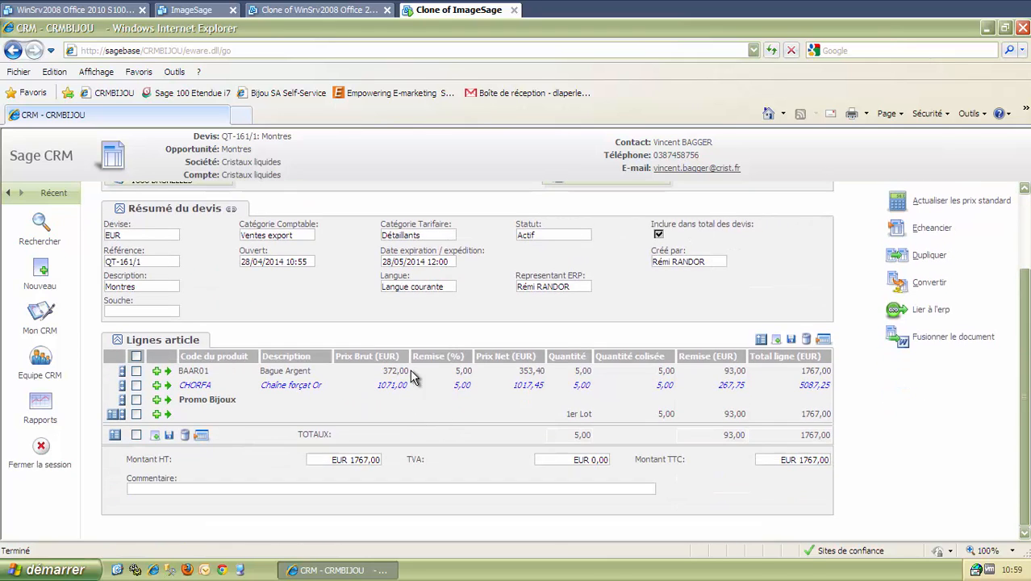
Duplicate all the article lines of the quote and confirm the duplication.
left_click(512, 404)
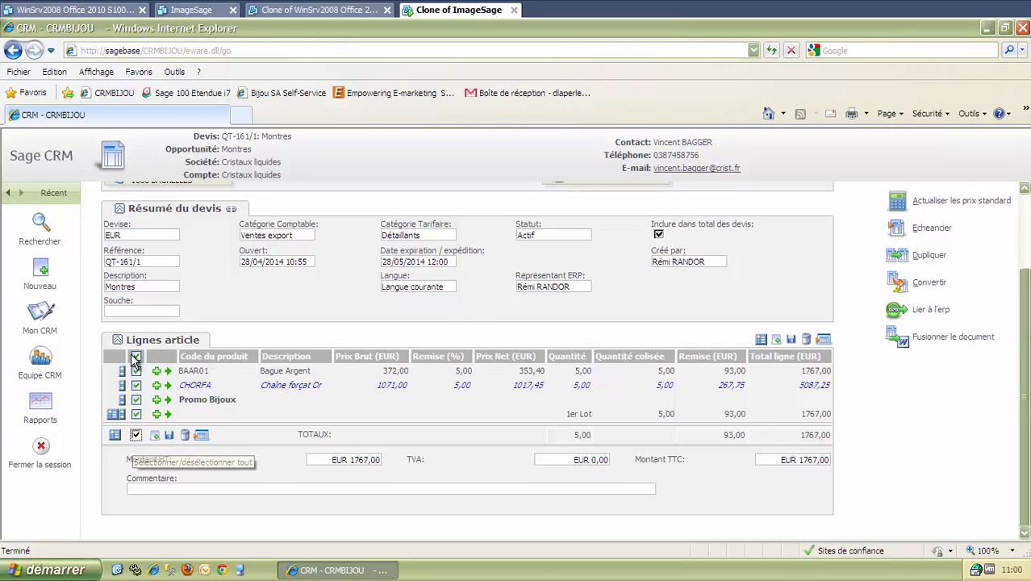
left_click(156, 437)
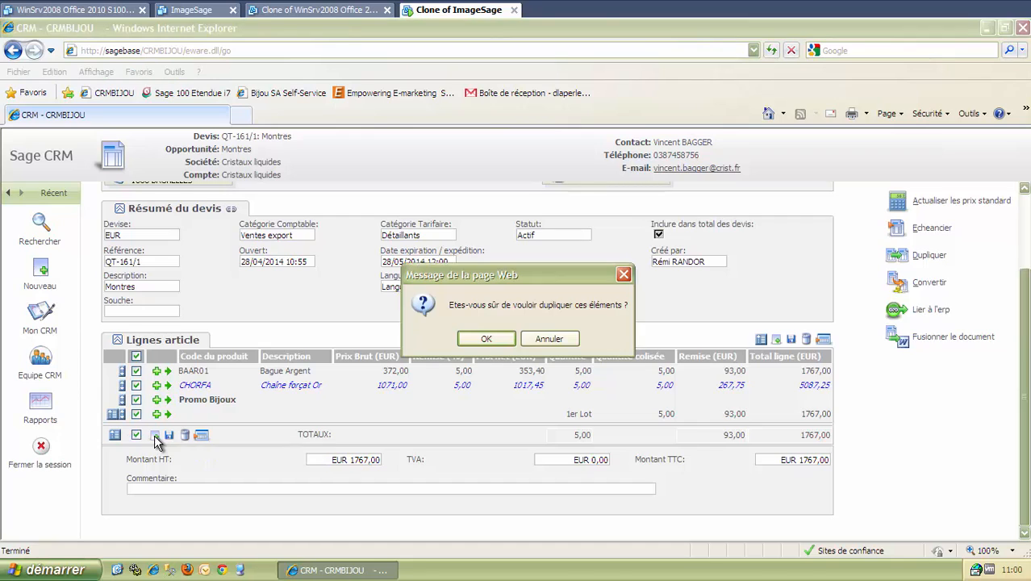
left_click(476, 338)
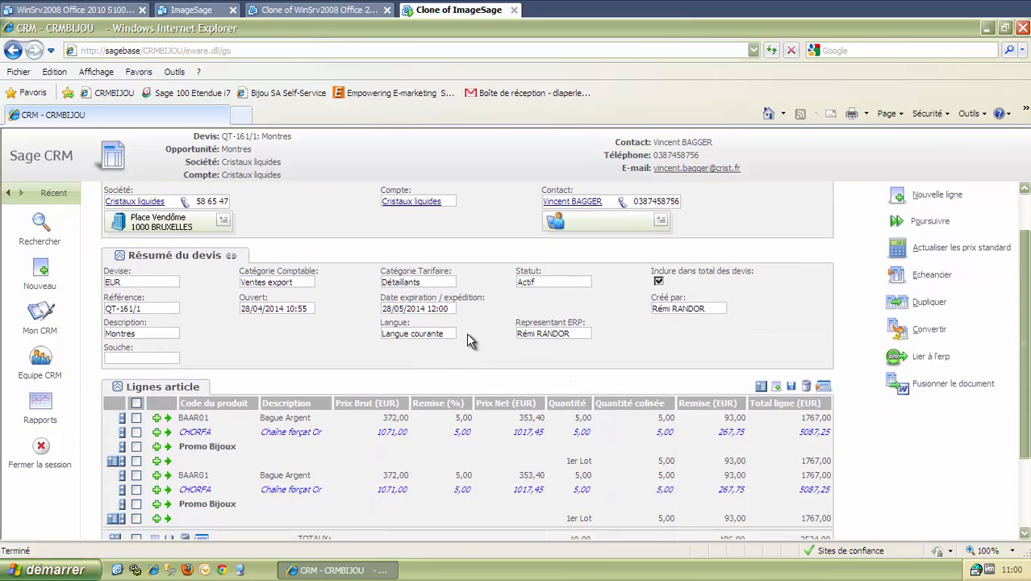
Delete the duplicated set of Bague Argent, Chaîne forçat Or, Promo Bijoux and 1er Lot lines from the quote.
scroll(470, 339, "down", 3)
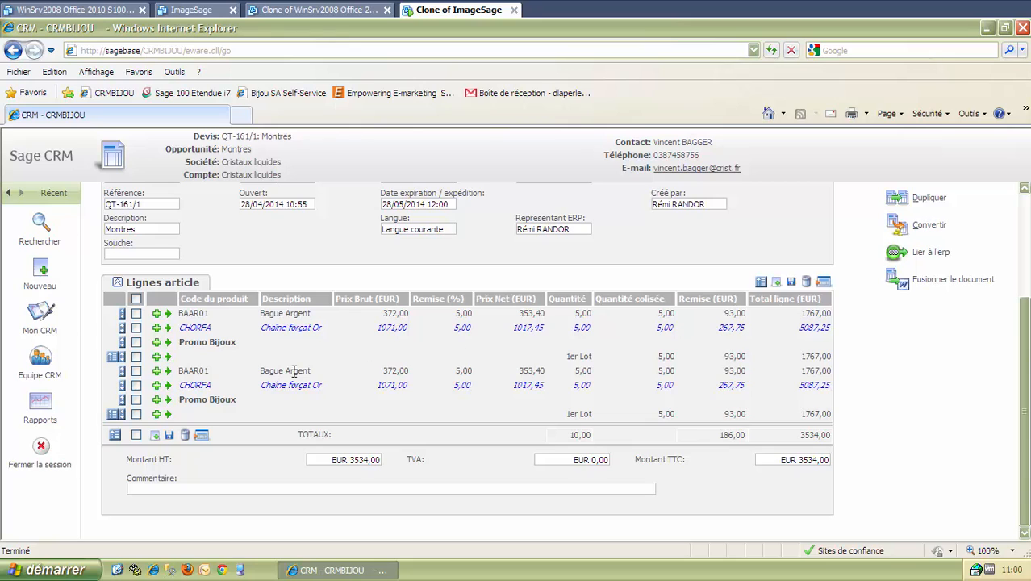
left_click(137, 400)
left_click(136, 414)
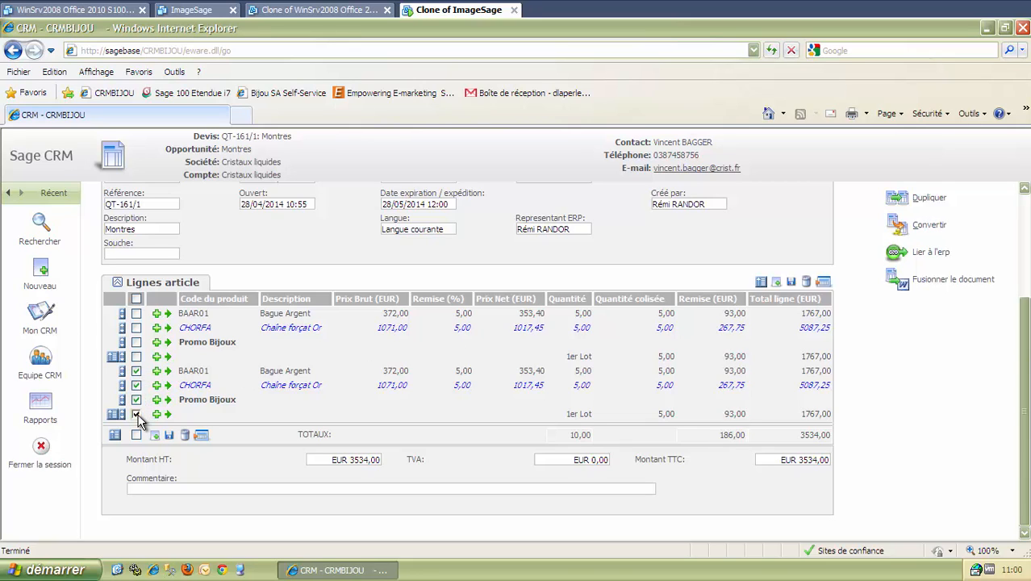
left_click(185, 436)
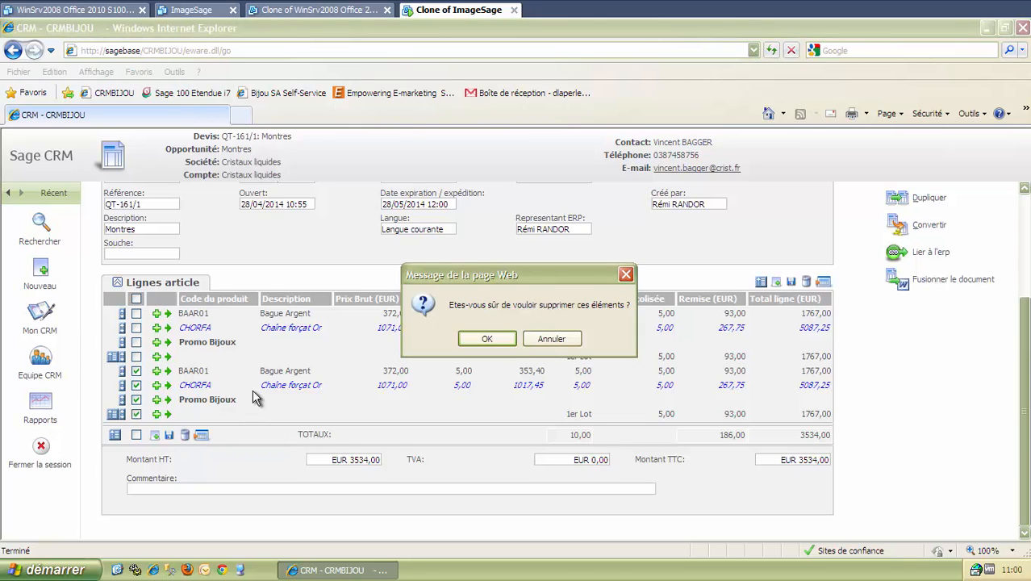
left_click(489, 339)
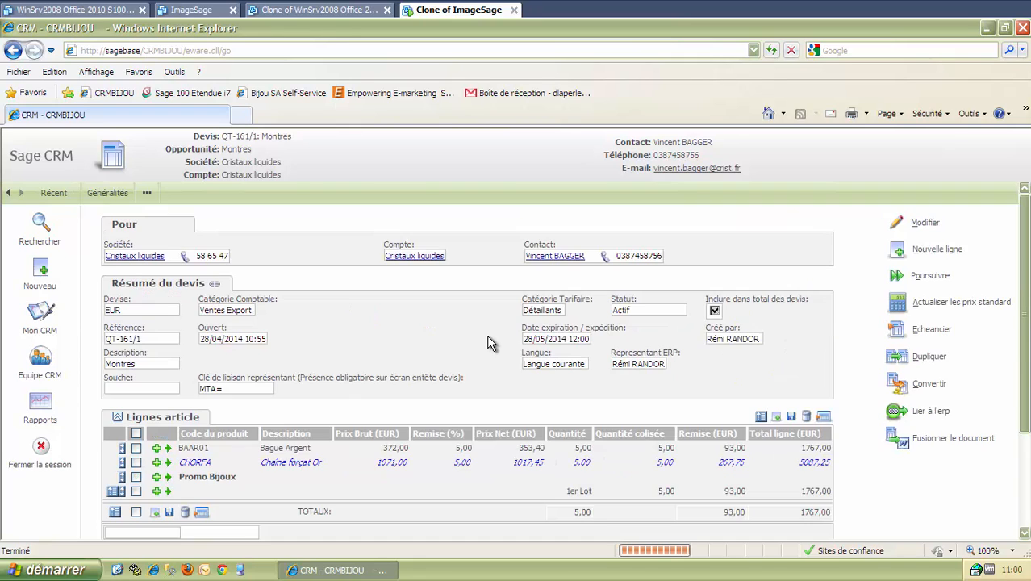
Start saving all the quote lines as a Devis sauvegardé model, with the price refresh set to Automatique.
scroll(423, 360, "down", 3)
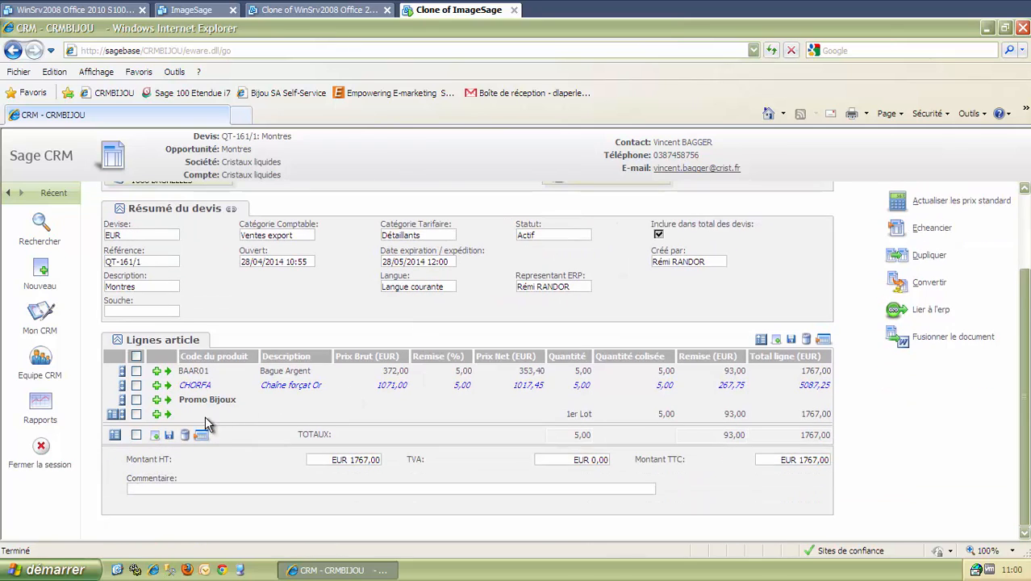
left_click(137, 437)
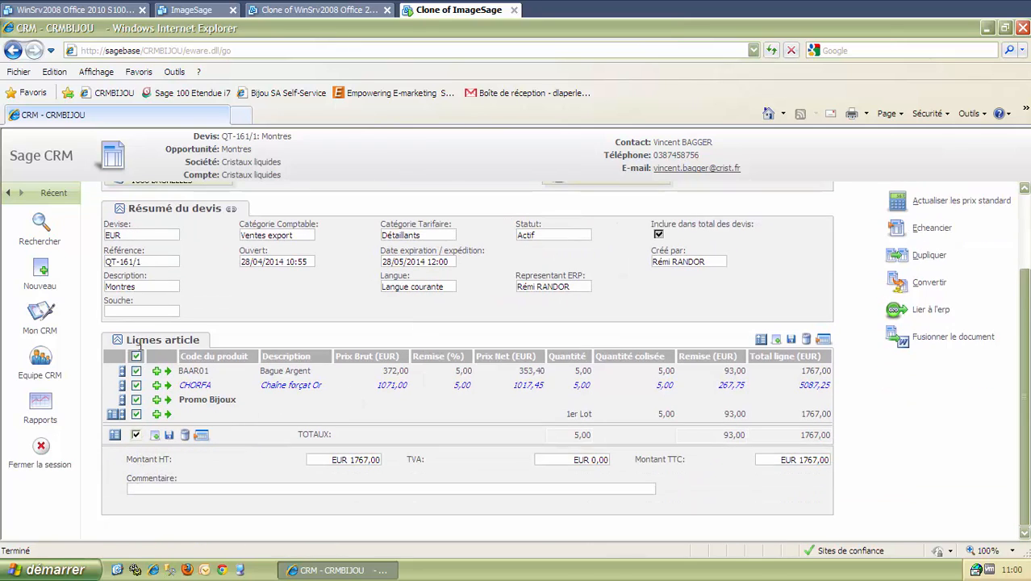
left_click(170, 435)
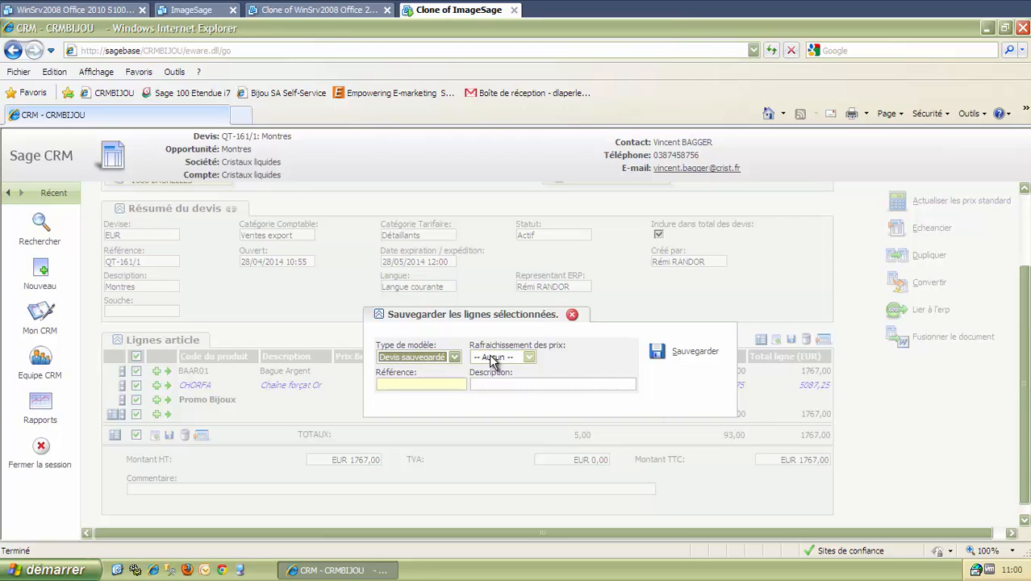
left_click(493, 359)
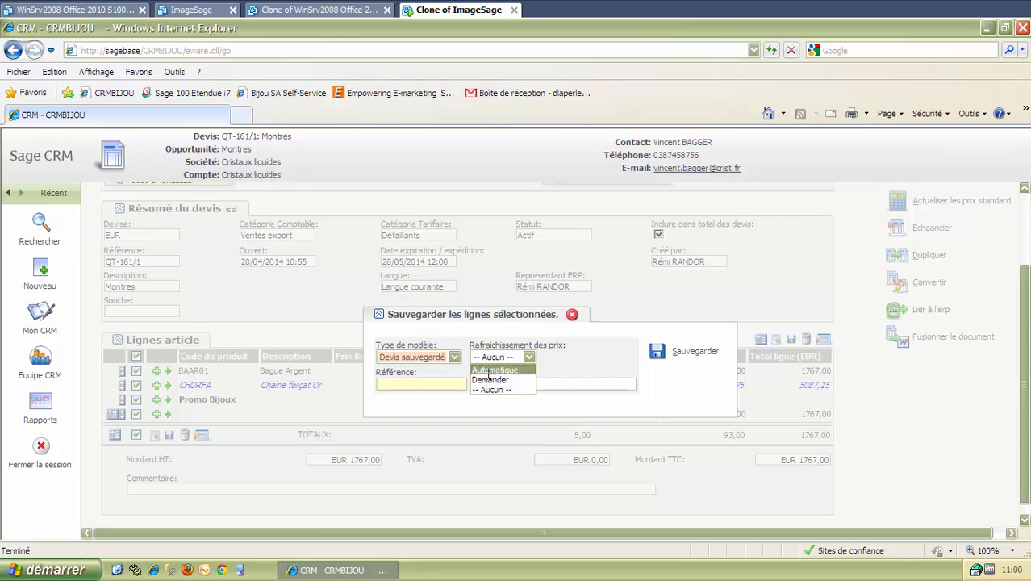
left_click(488, 370)
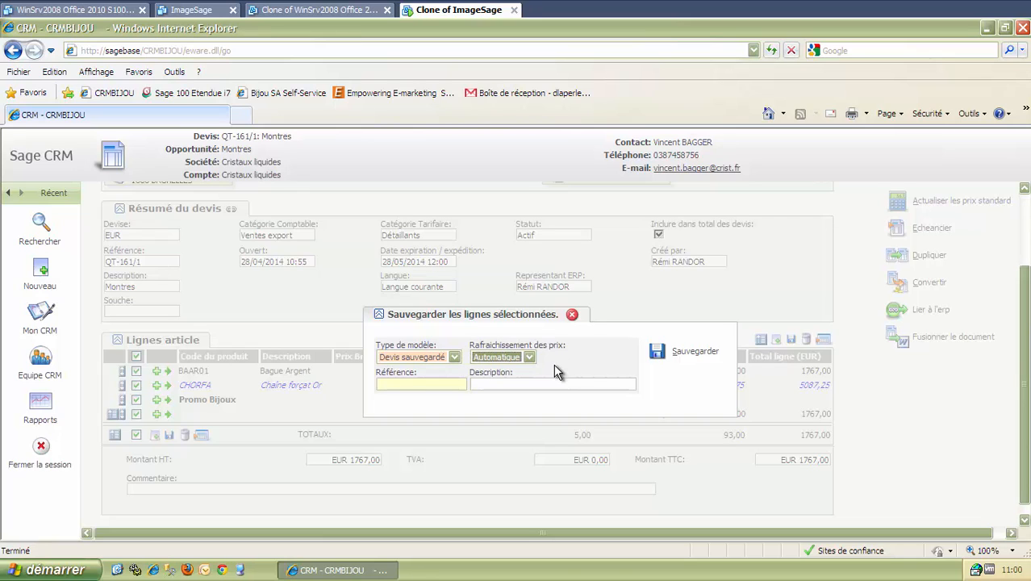
Give the model the reference "DEVIS BAGUES" and the description "Devis Bagues Argent", and save it.
left_click(439, 382)
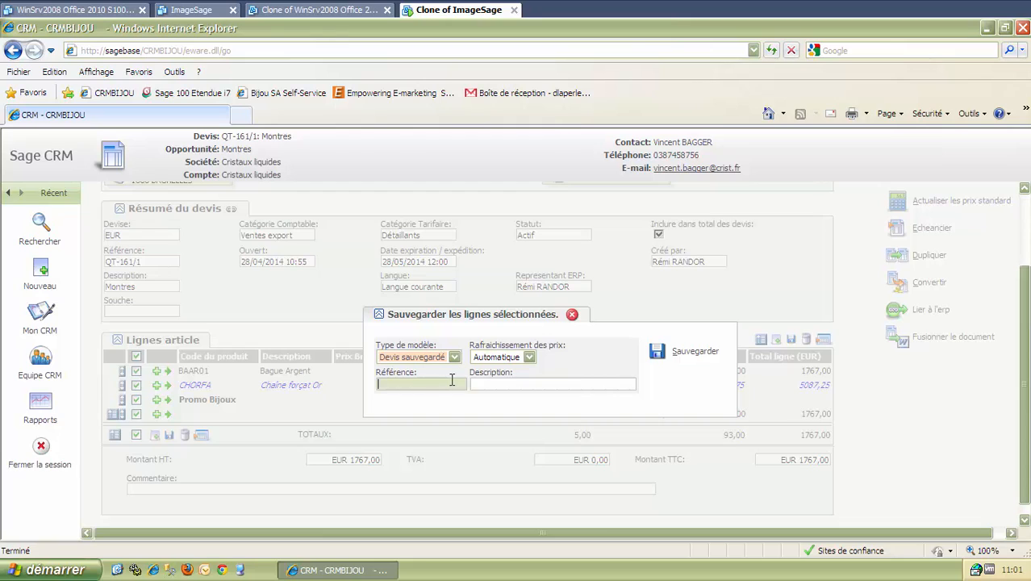
type("DEVIS BAGUES")
left_click_drag(426, 384, 372, 384)
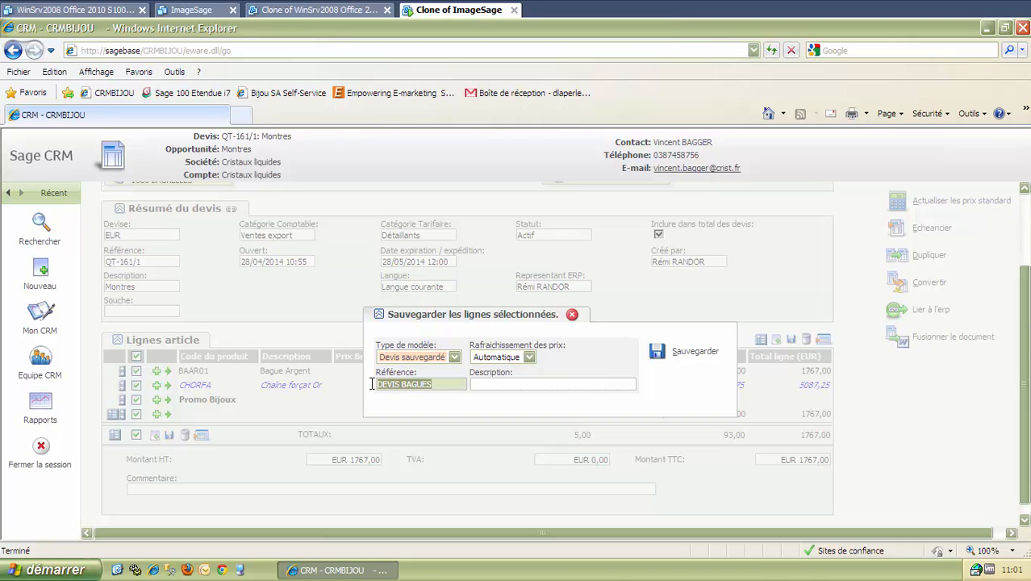
left_click(497, 384)
type("DEvis Bagues")
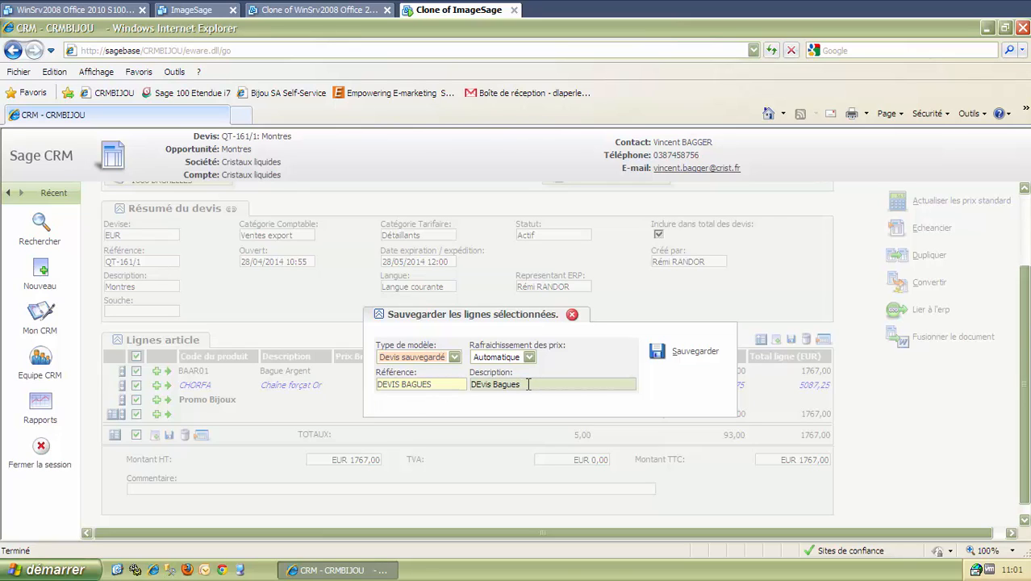
left_click(479, 387)
key("BackSpace")
type("e")
left_click(532, 384)
type("Argent")
left_click(657, 355)
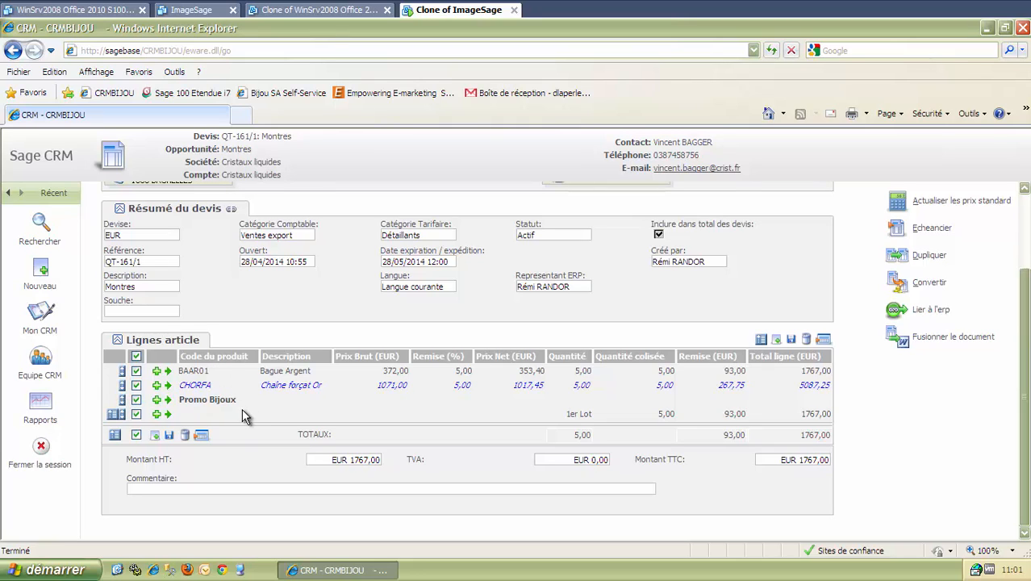
Reorder the quote lines, placing the Promo Bijoux comment above Bague Argent and the 1er Lot subtotal above Chaîne forçat Or.
left_click_drag(121, 400, 126, 384)
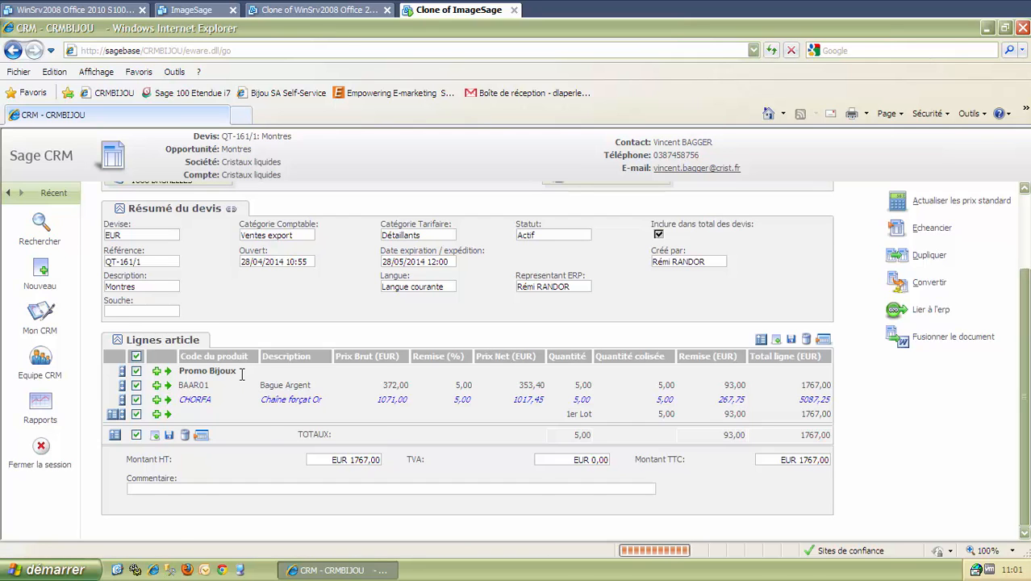
scroll(349, 436, "down", 3)
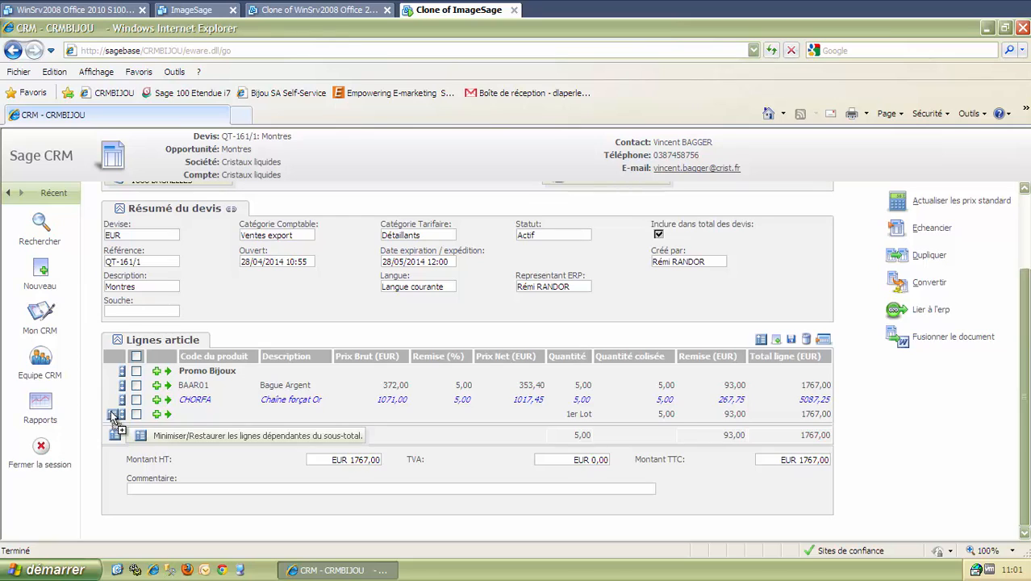
left_click_drag(115, 415, 111, 401)
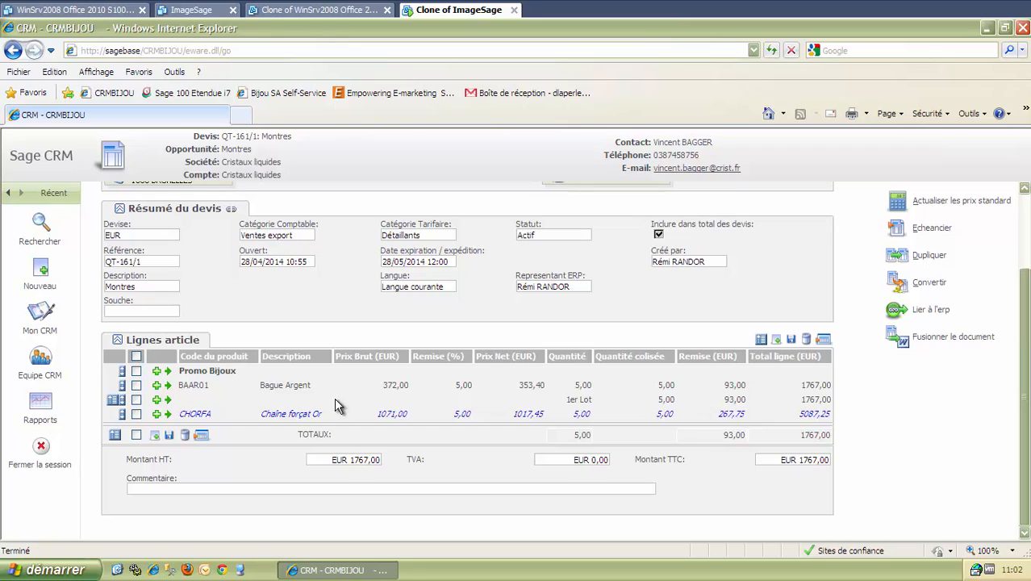
Insert a product line for Collier argent maille fantaisie entrelacée (COAR002) just above Bague Argent and save it.
left_click(160, 389)
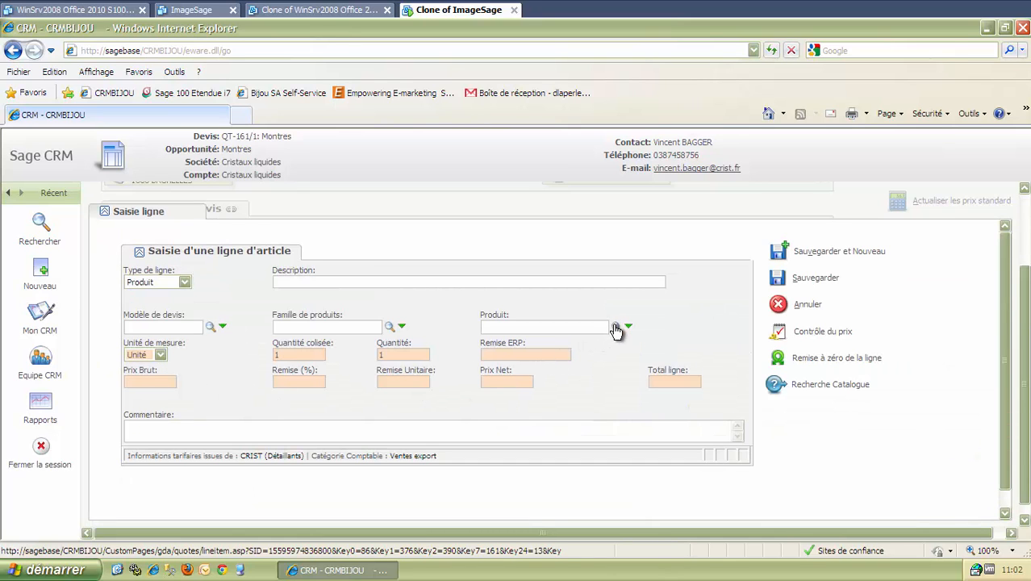
left_click(615, 329)
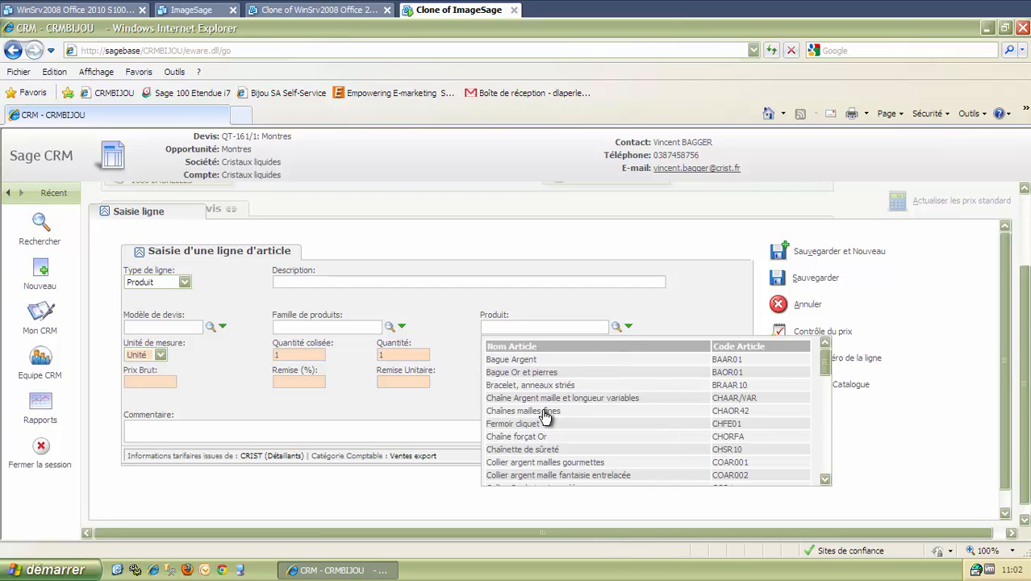
scroll(536, 428, "down", 3)
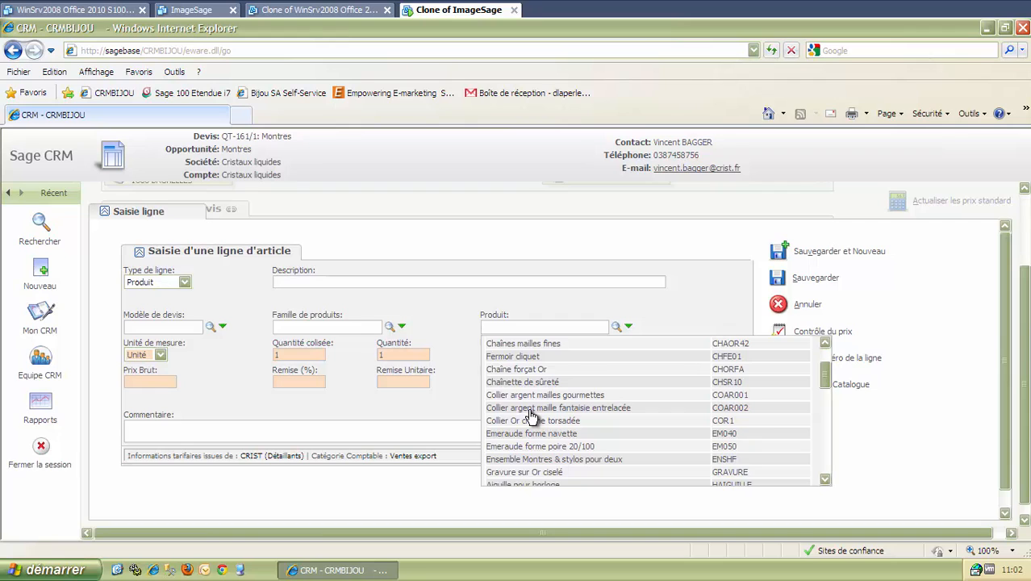
left_click(531, 408)
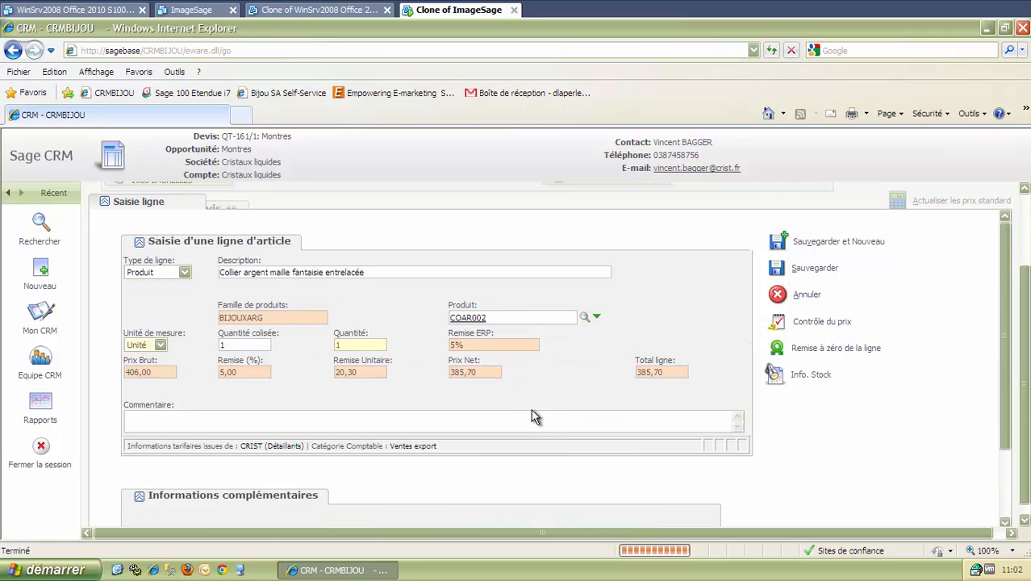
left_click(775, 269)
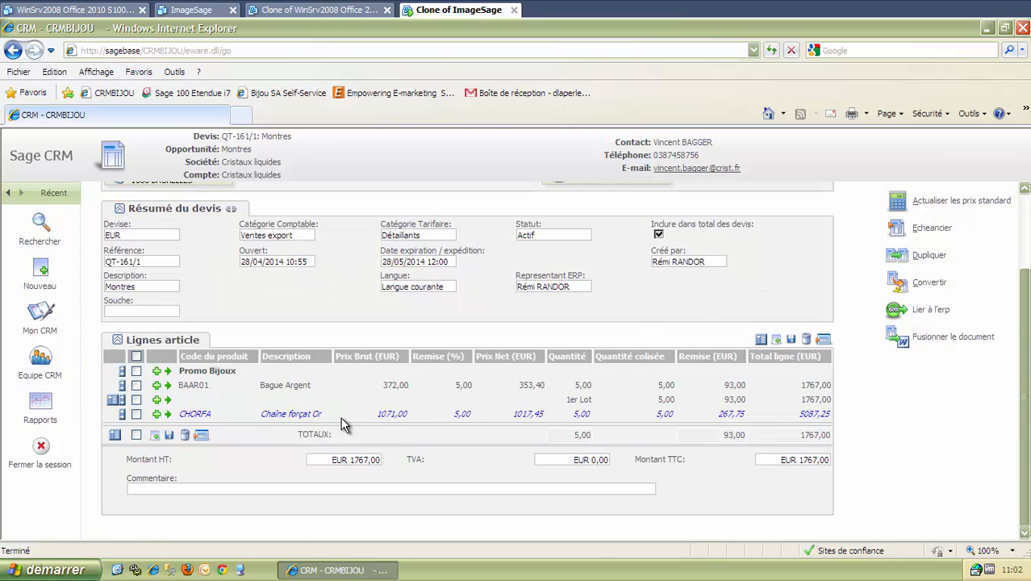
Set the Quantité colisée of the Collier argent maille fantaisie entrelacée line to 5 and save the line.
scroll(344, 420, "down", 2)
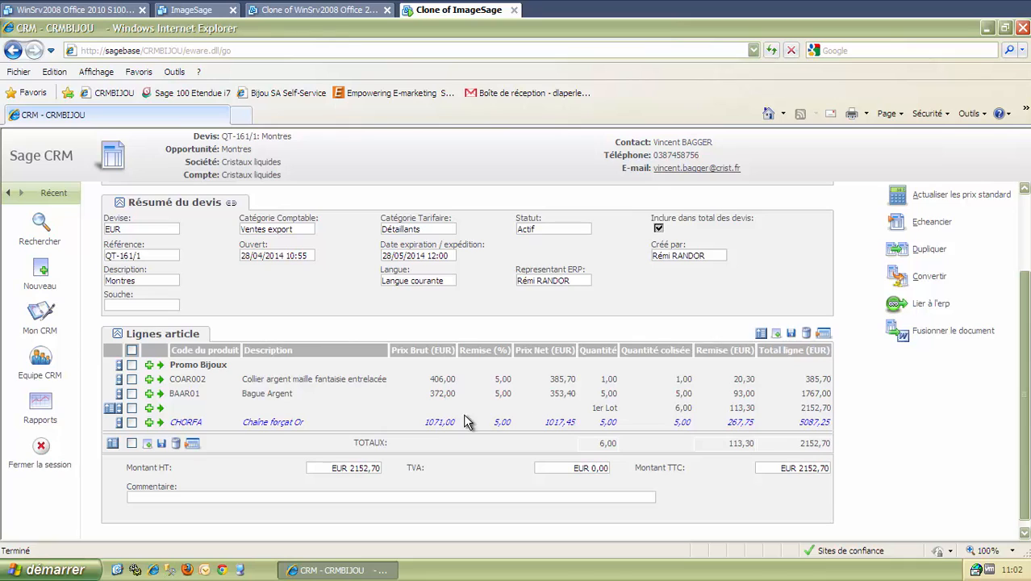
left_click(161, 381)
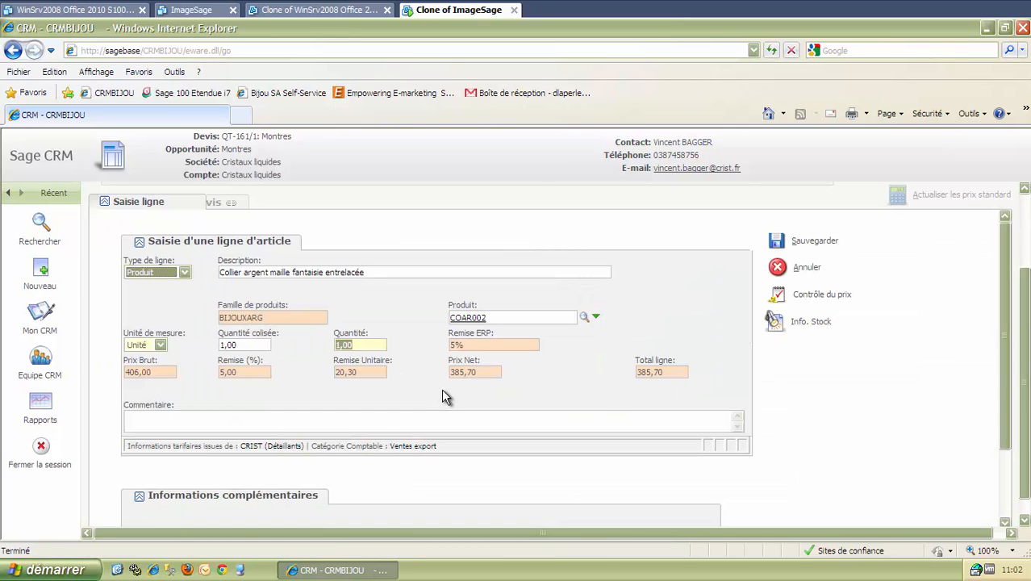
left_click(243, 342)
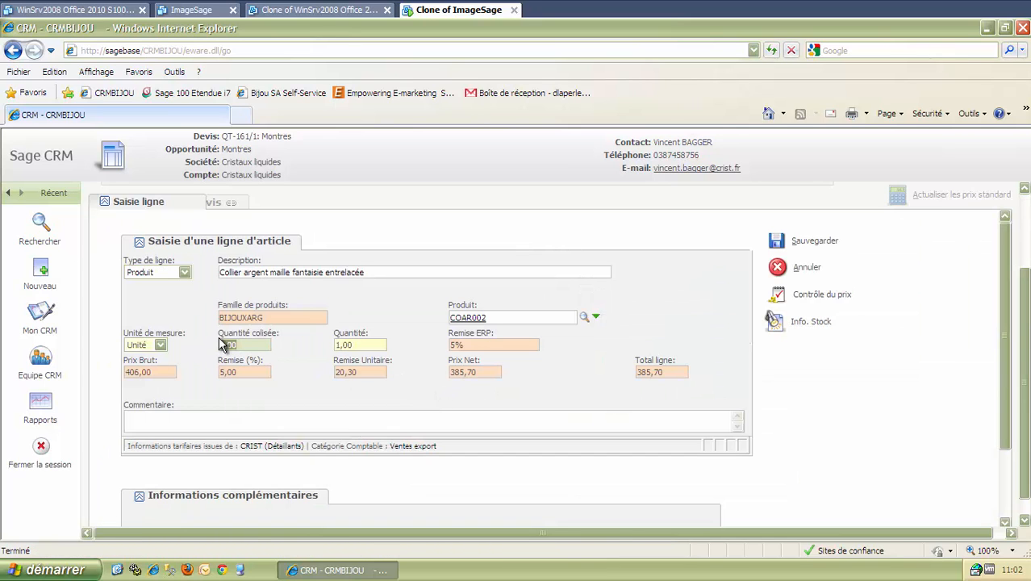
key("BackSpace")
type("5")
left_click(783, 249)
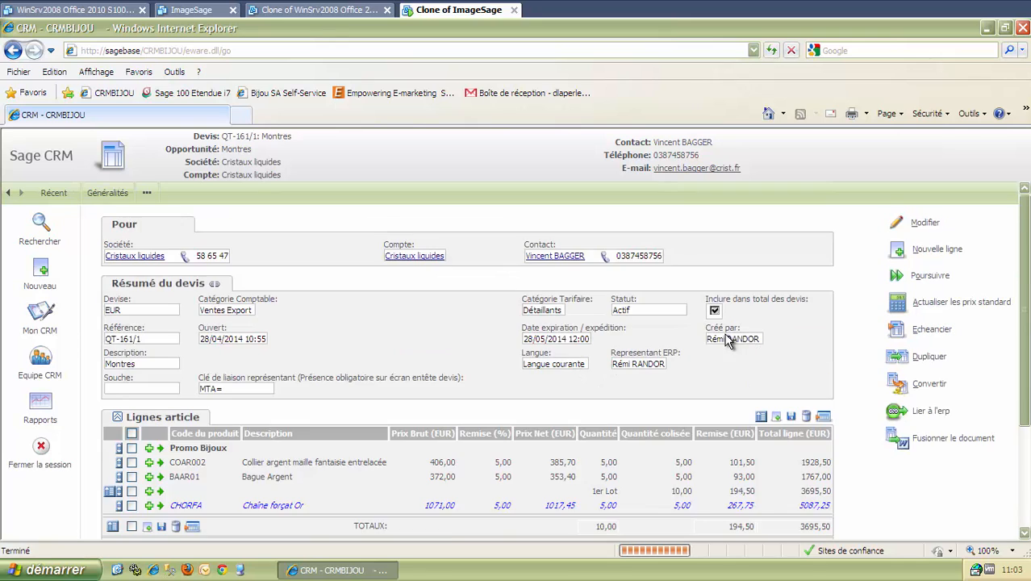
scroll(468, 385, "down", 3)
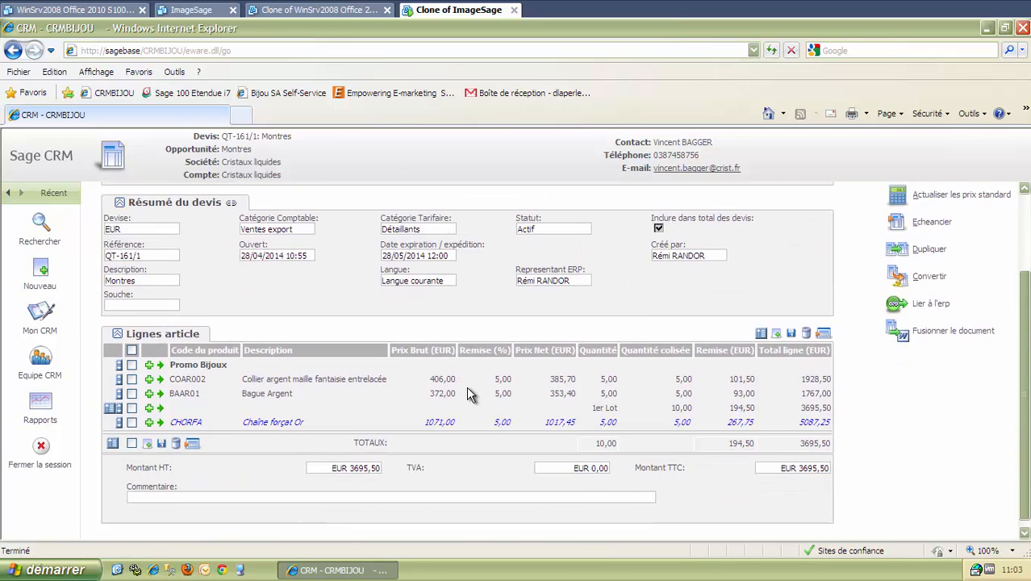
Link the Cristaux liquides quote for the Montres opportunity to the ERP and accept the warning.
scroll(792, 292, "up", 2)
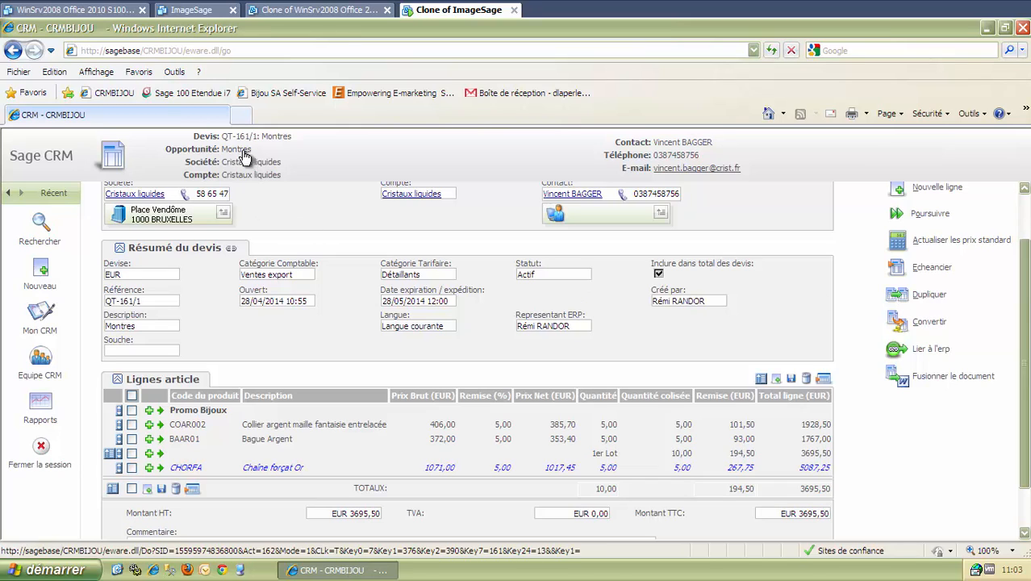
left_click(896, 355)
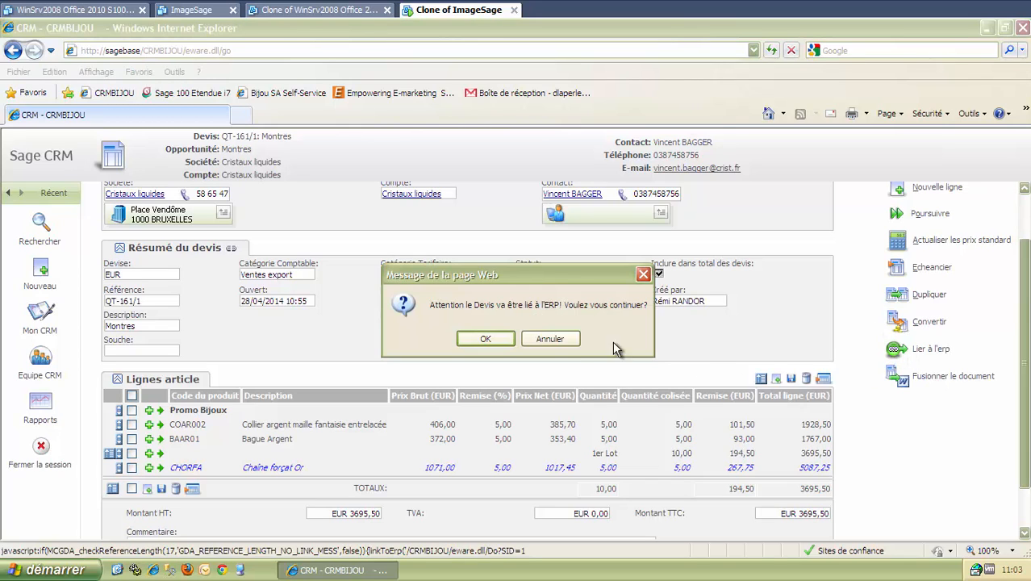
left_click(485, 339)
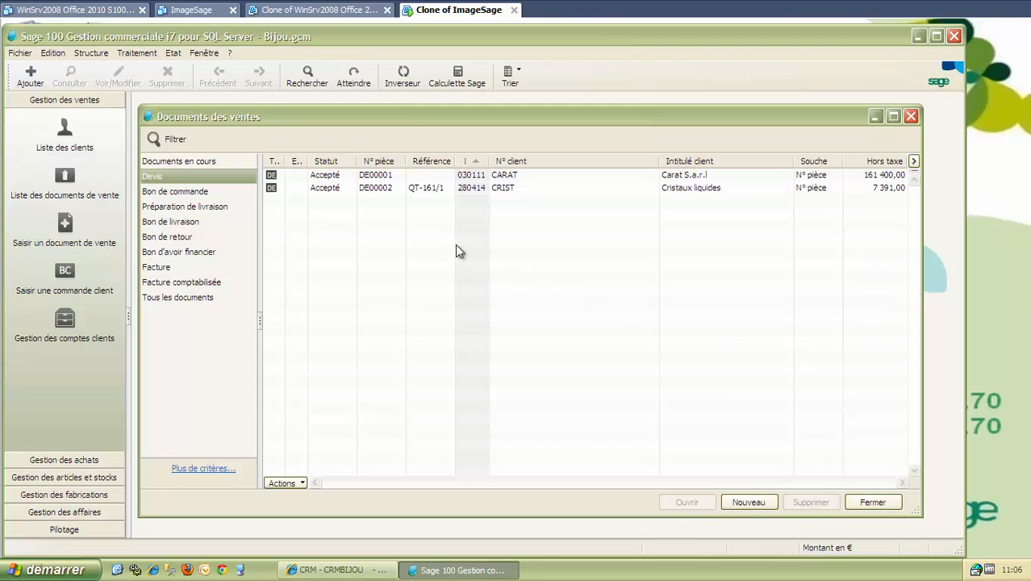
In Sage 100 Gestion commerciale, open the Cristaux liquides quote, set the COAR002 line's quantity to 10 and save the line.
left_click(433, 188)
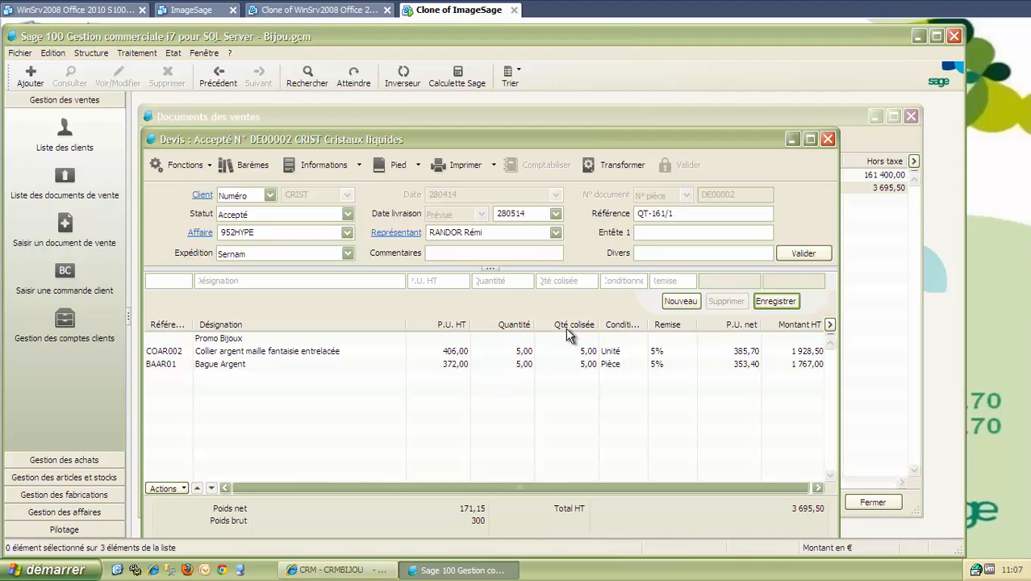
left_click(238, 357)
left_click(239, 358)
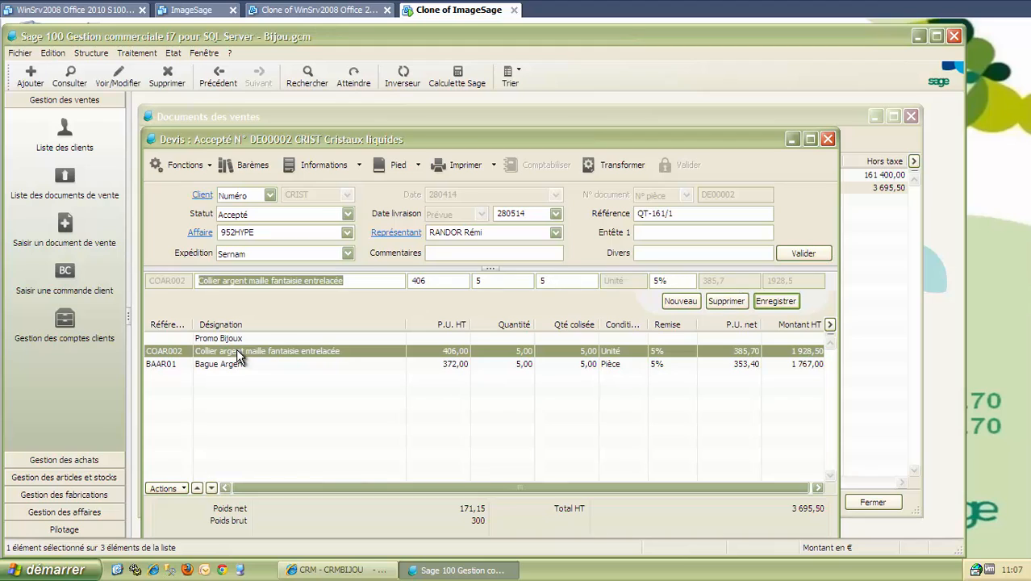
left_click(494, 279)
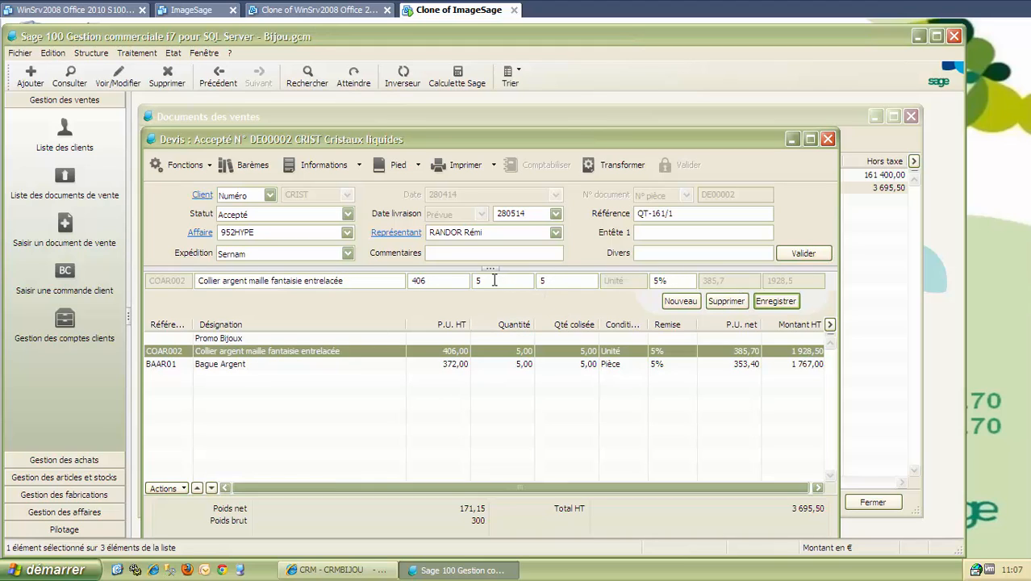
key("BackSpace")
type("10")
key("Tab")
left_click(766, 305)
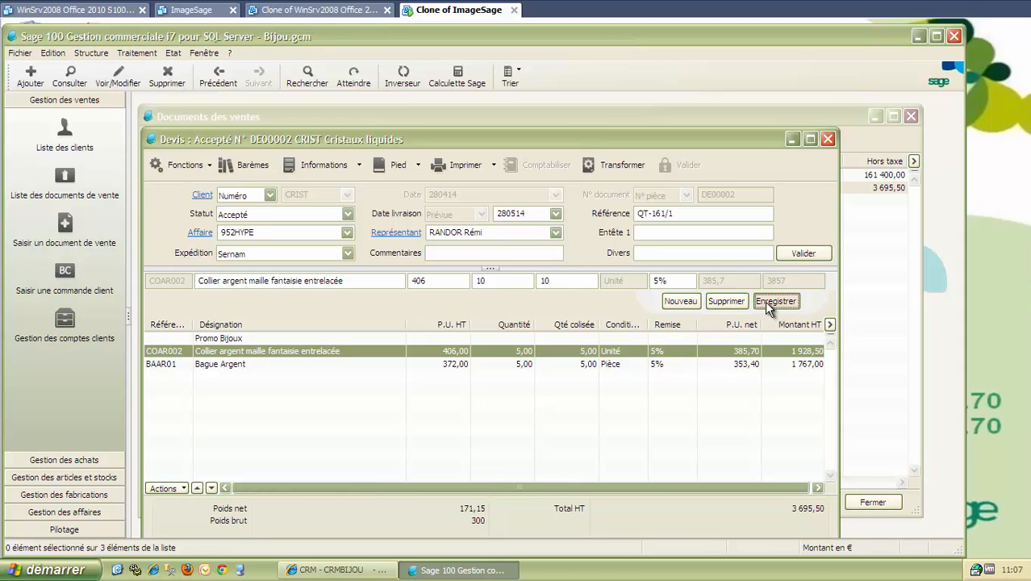
left_click(766, 304)
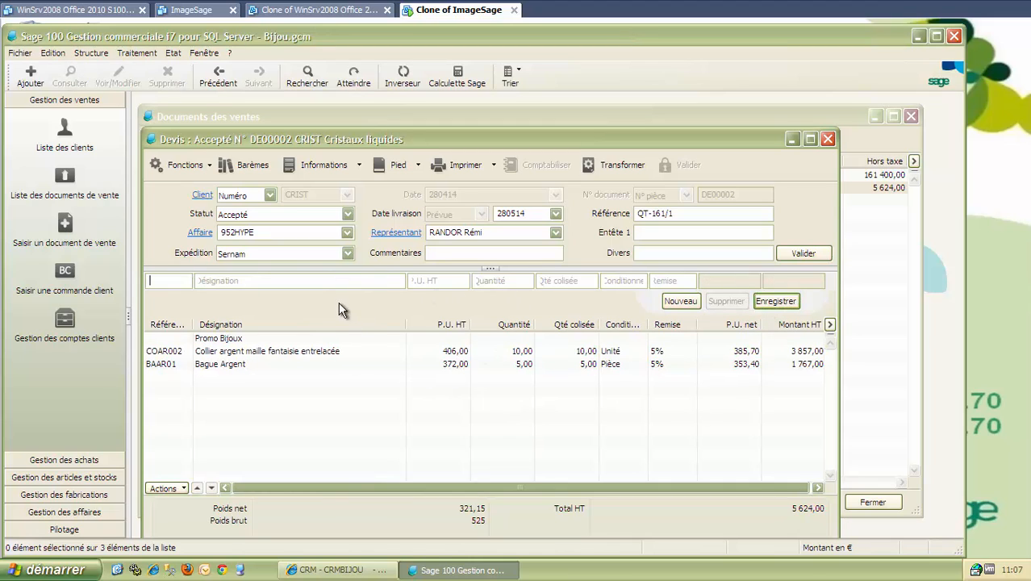
Switch back to Sage CRM and open the Cristaux liquides account from the linked quote.
left_click(349, 570)
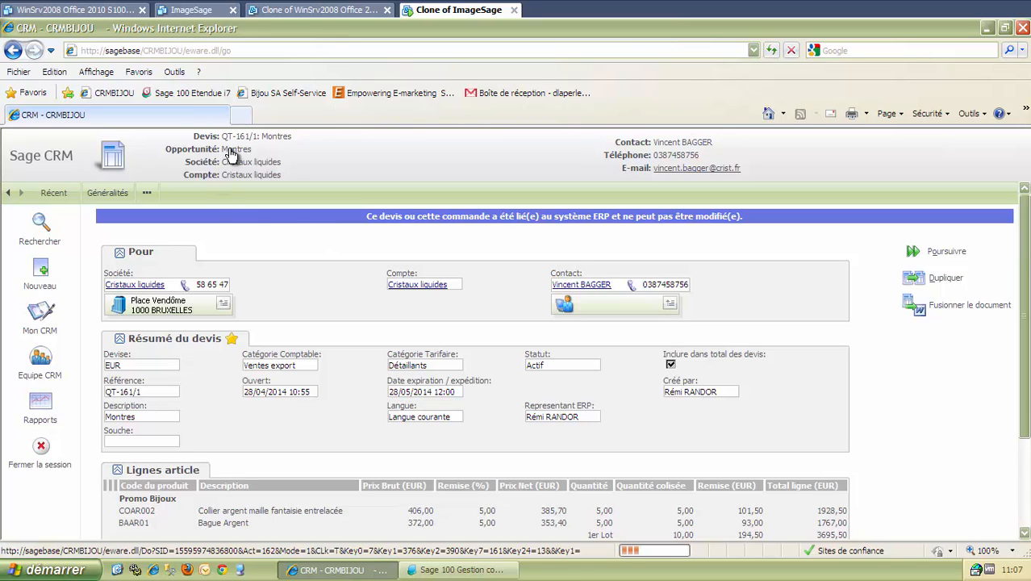
left_click(238, 178)
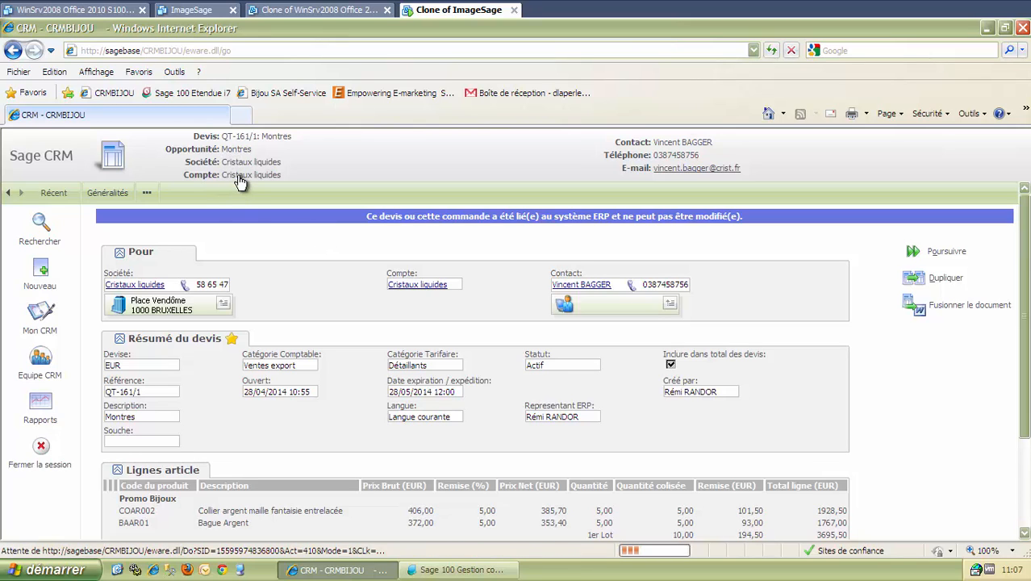
key("ctrl")
key("ctrl")
key("ctrl")
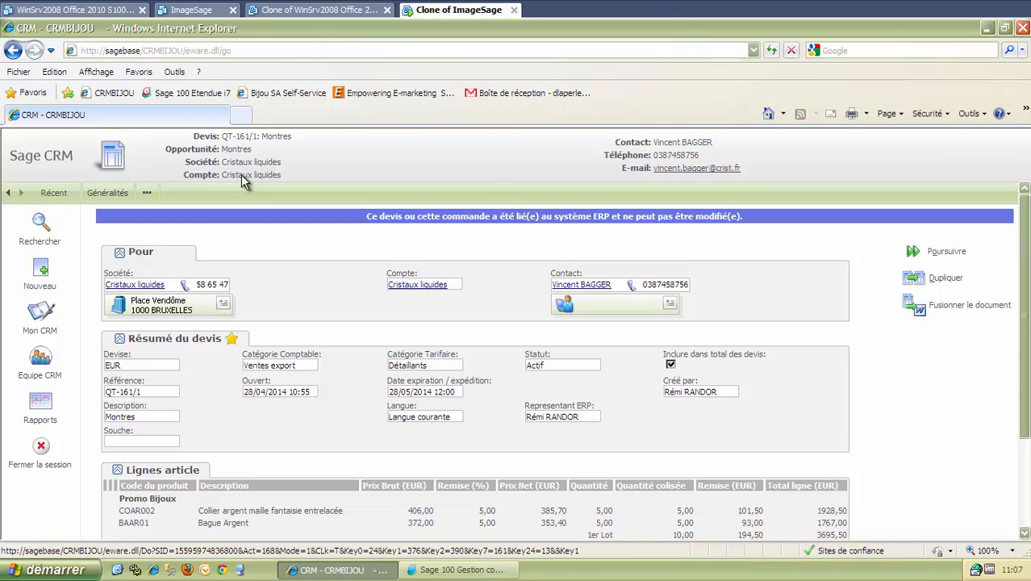
left_click(242, 175)
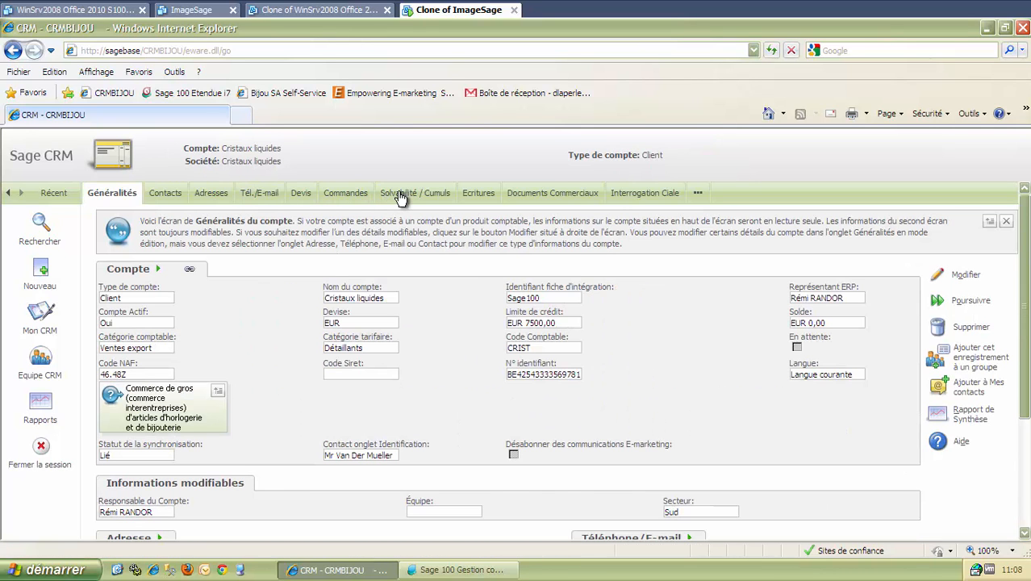
Review the account's Solvabilité / Cumuls, Ecritures, Documents Commerciaux with the quote's line detail, and Interrogation Ciale.
left_click(400, 198)
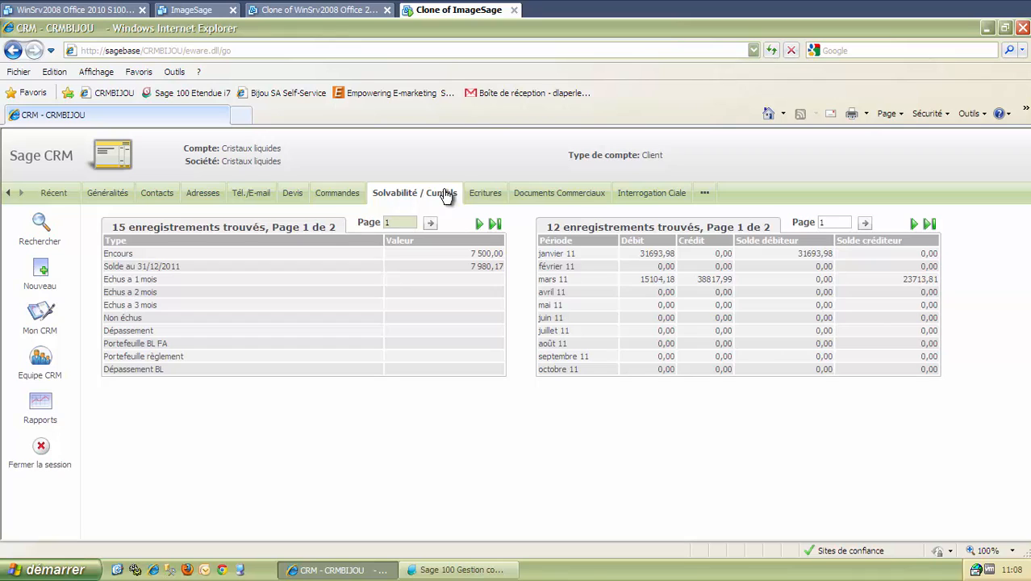
left_click(486, 194)
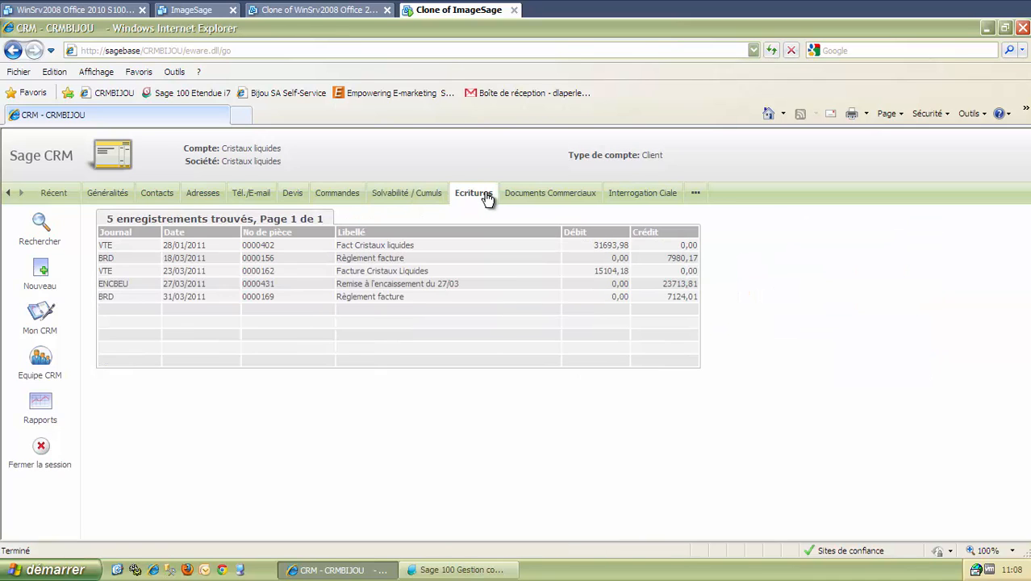
left_click(534, 198)
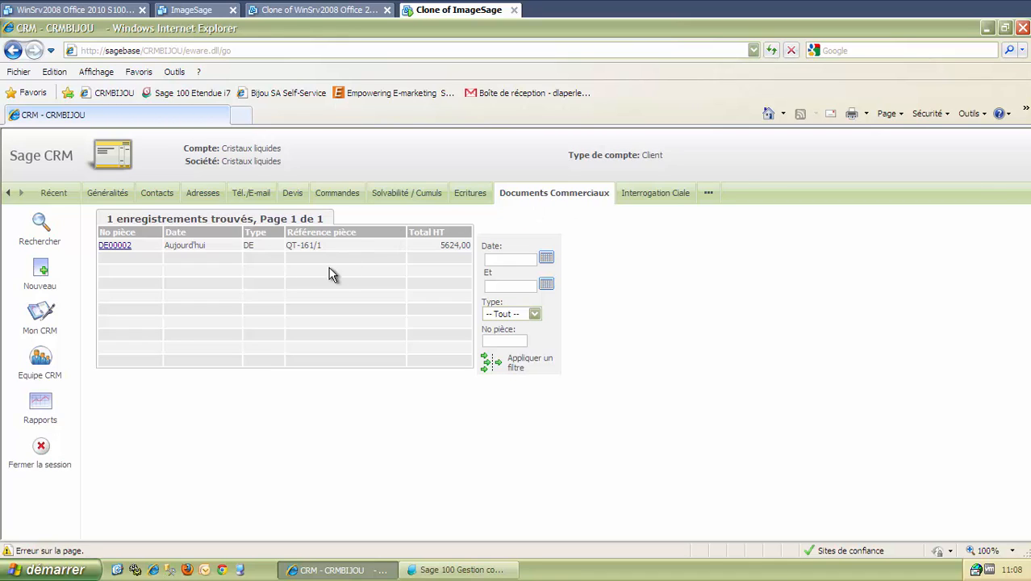
left_click(118, 253)
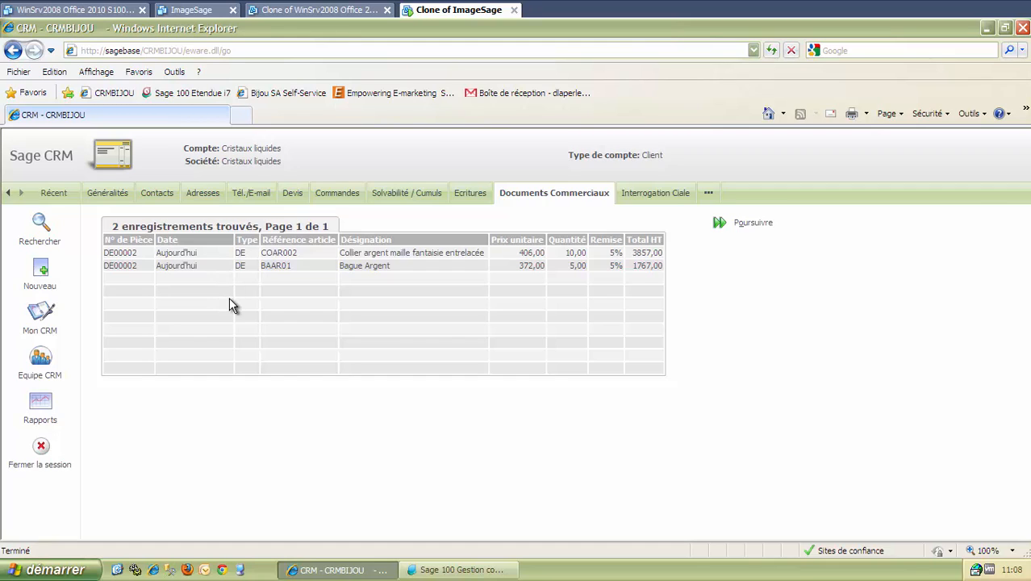
left_click(647, 199)
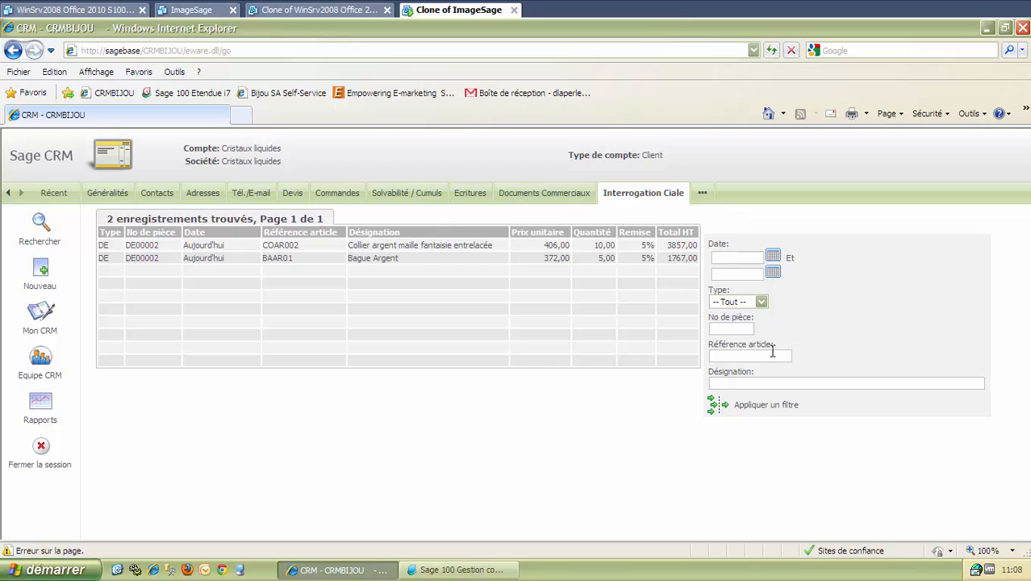
left_click(745, 383)
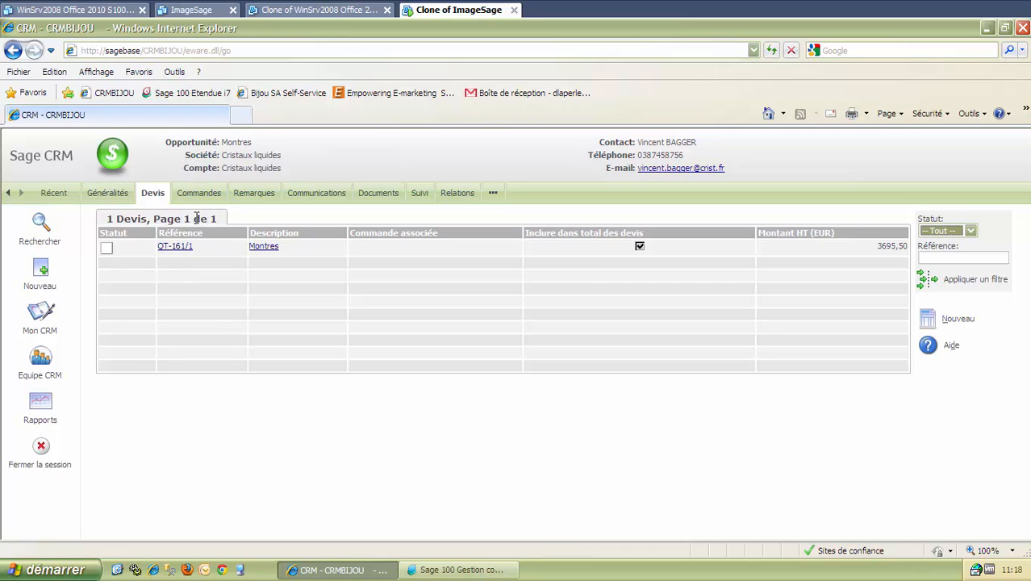
Open the saved quote model DEVIS BAGUES from Mon CRM, examine its lines and return to the list of saved quotes.
left_click(45, 320)
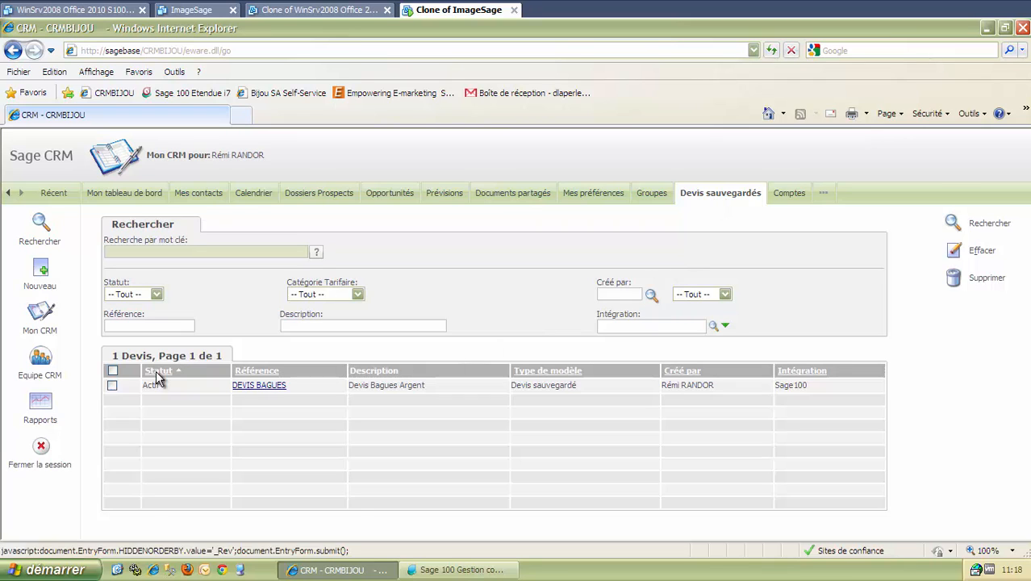
left_click(270, 391)
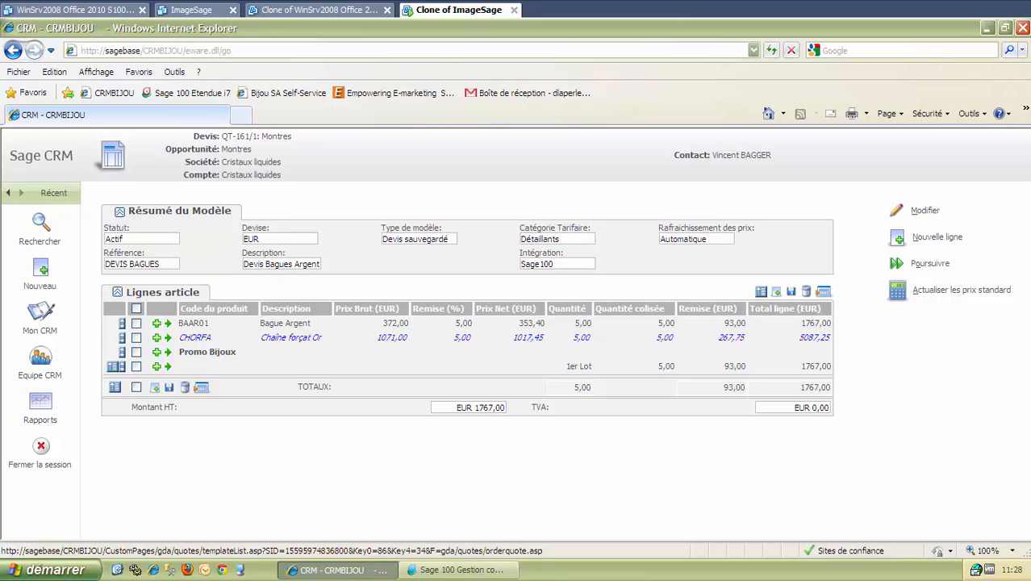
left_click(930, 263)
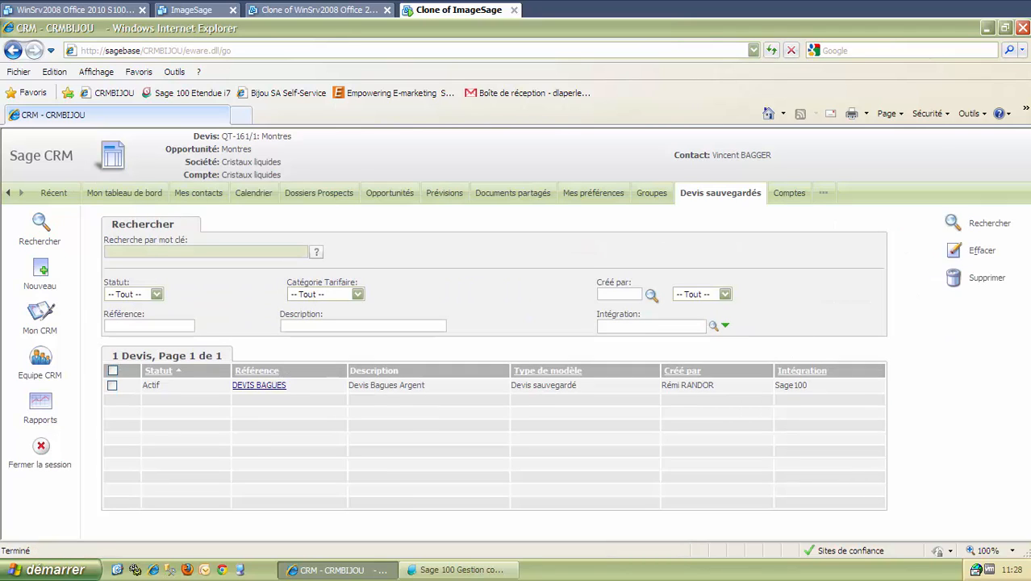
Search all companies without any criteria and look through the list of results.
left_click(41, 223)
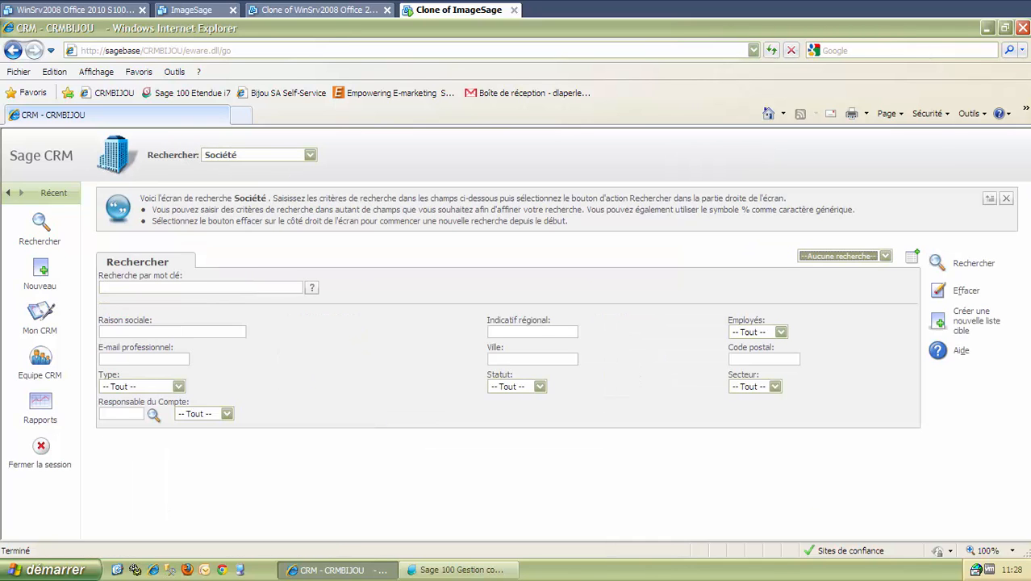
left_click(938, 263)
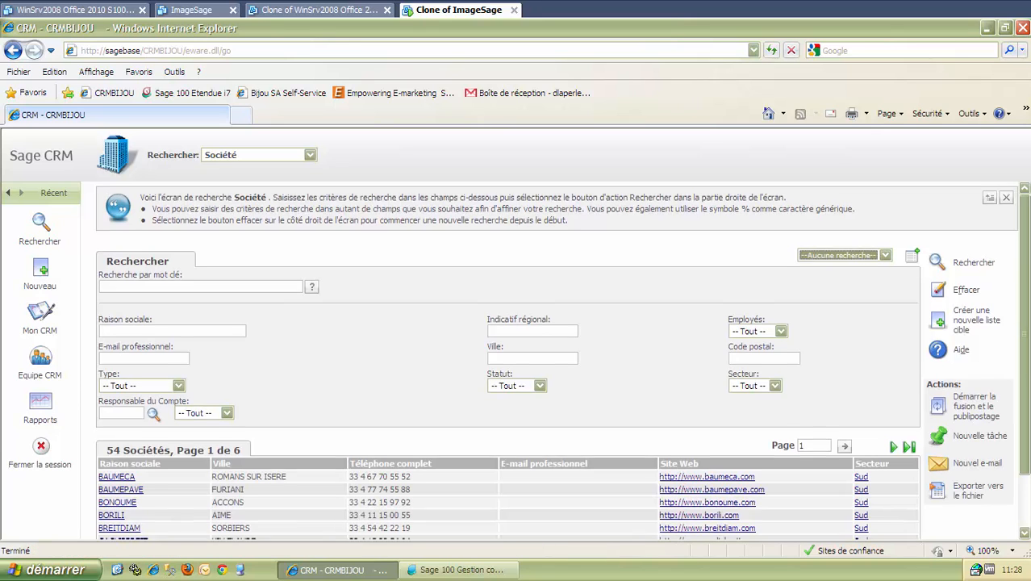
scroll(508, 363, "down", 1)
scroll(508, 363, "down", 1)
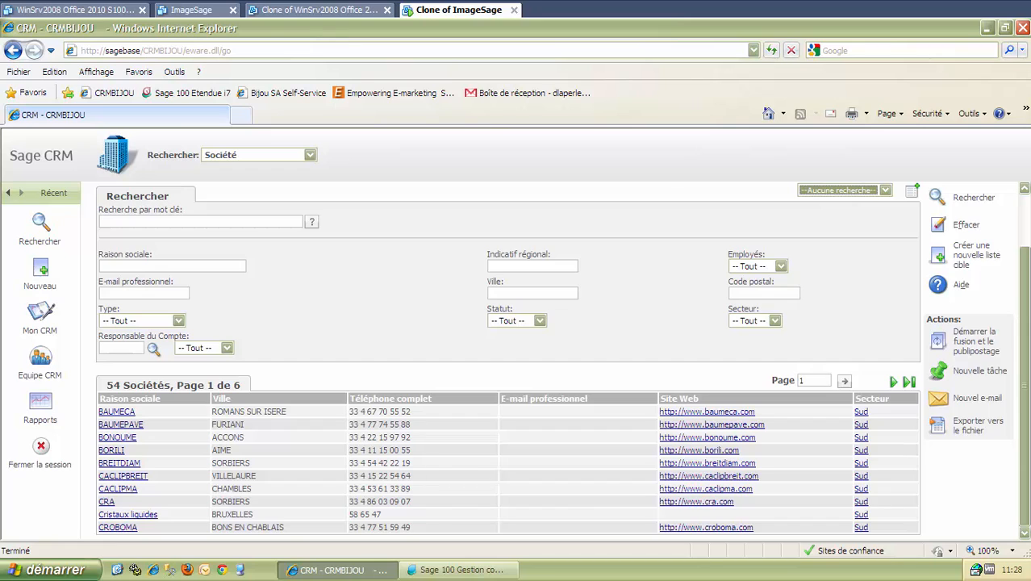
scroll(508, 363, "up", 2)
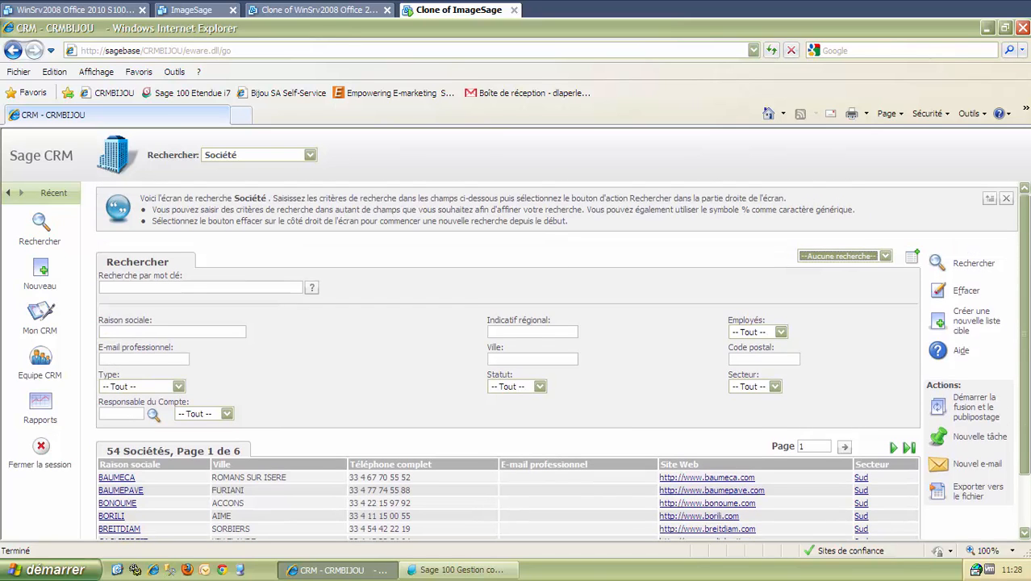
Change the search to Compte and list the active client accounts.
left_click(309, 155)
key("Down")
key("Down")
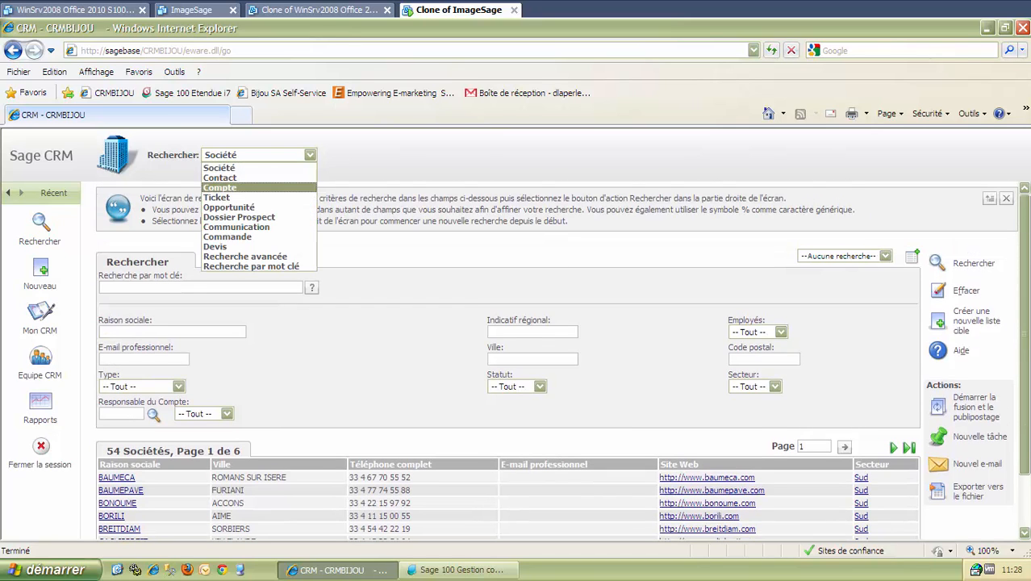
key("Return")
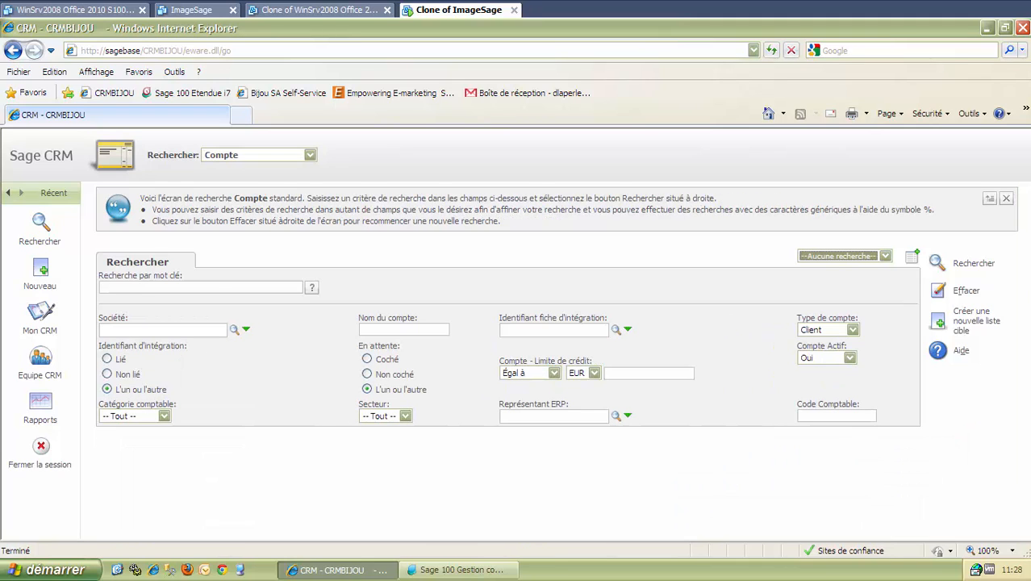
left_click(973, 263)
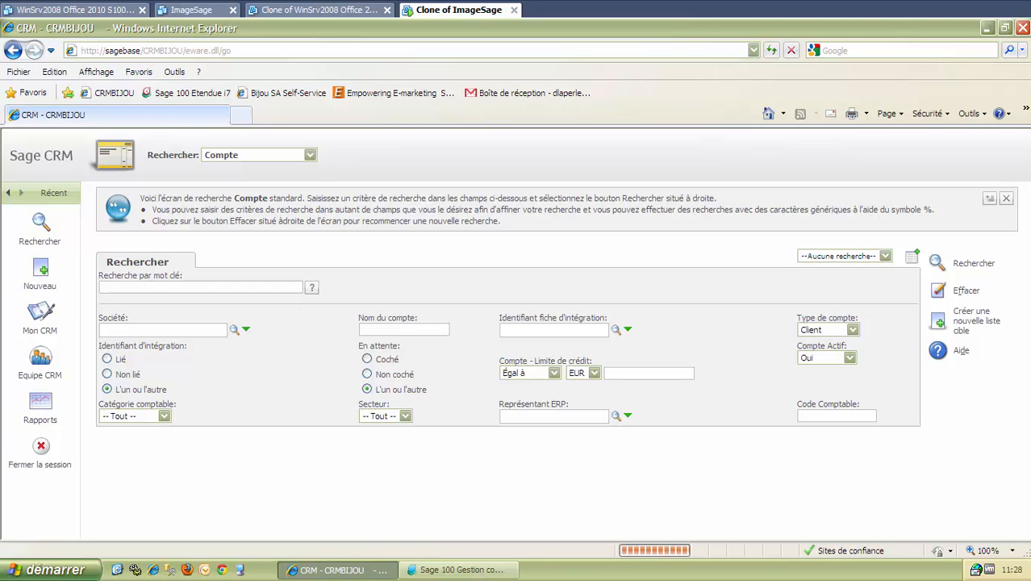
scroll(562, 361, "down", 1)
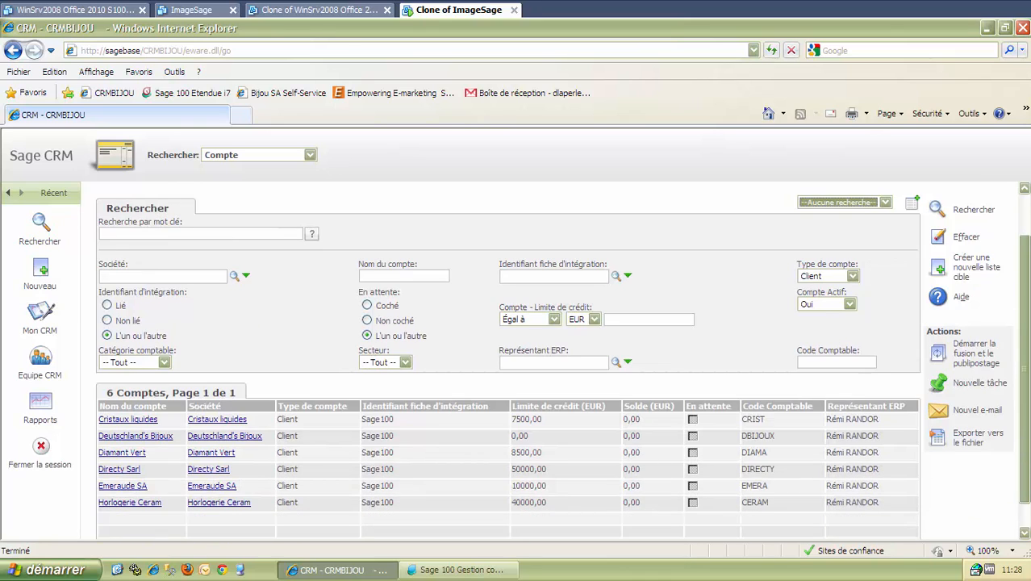
Search the accounts with integration identifier Sage100 and Catégorie comptable Ventes France.
left_click(163, 363)
left_click(164, 363)
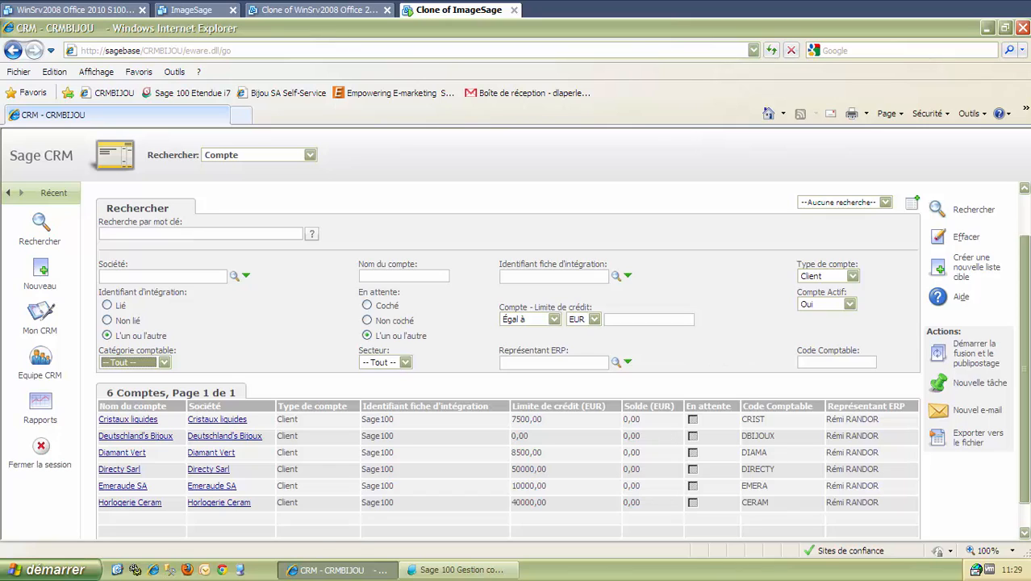
left_click(122, 452)
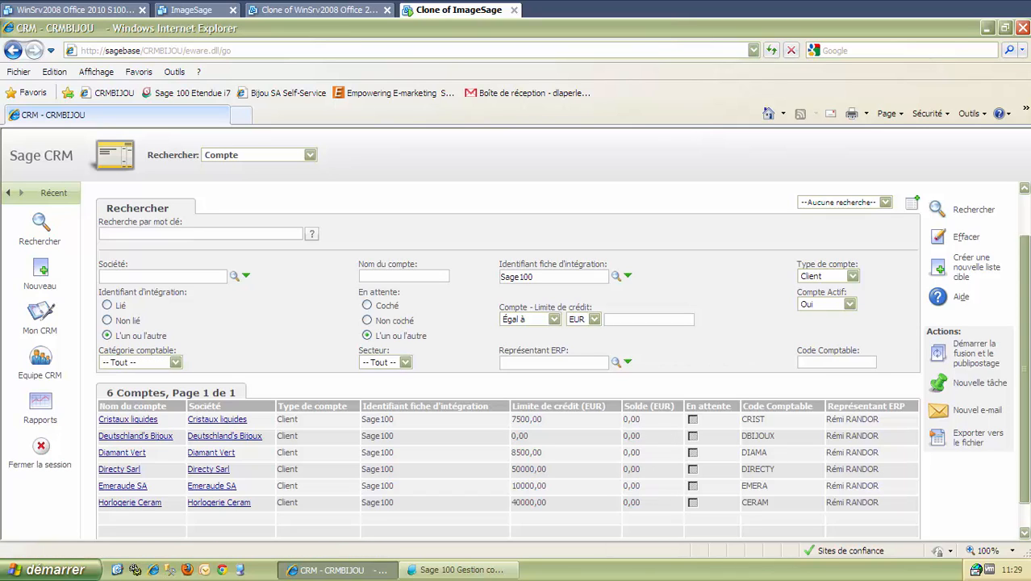
left_click(122, 452)
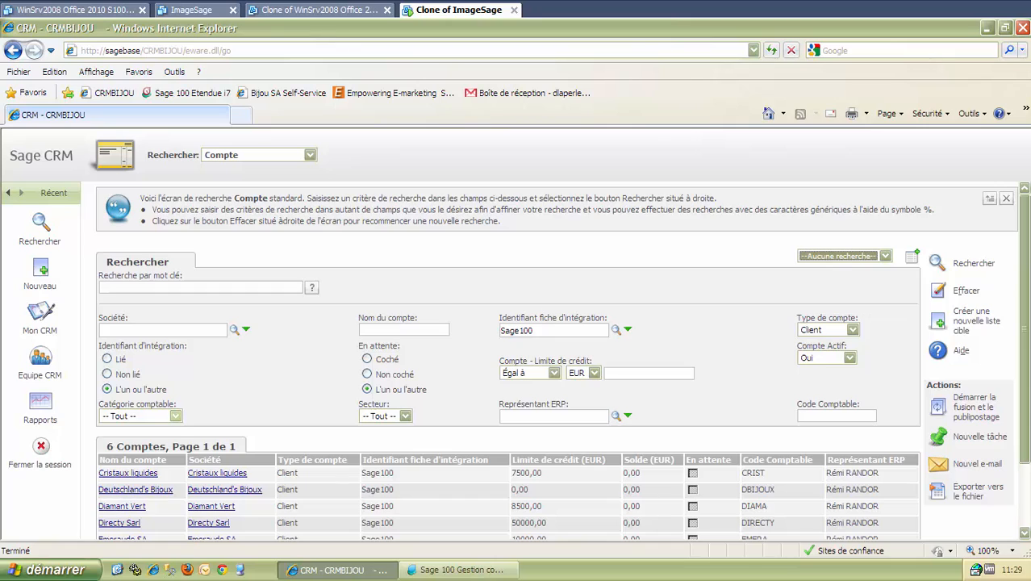
left_click(176, 416)
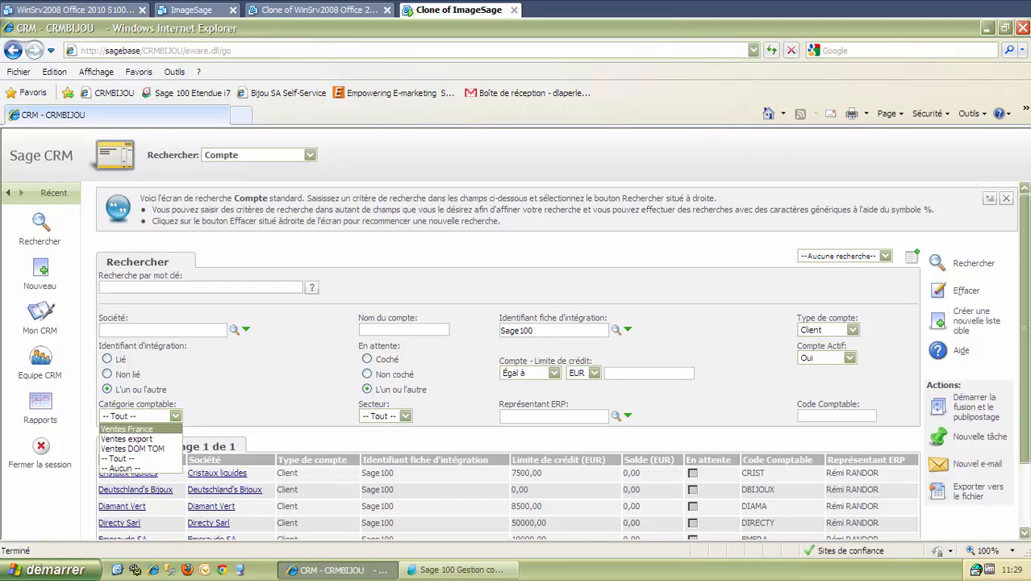
left_click(127, 429)
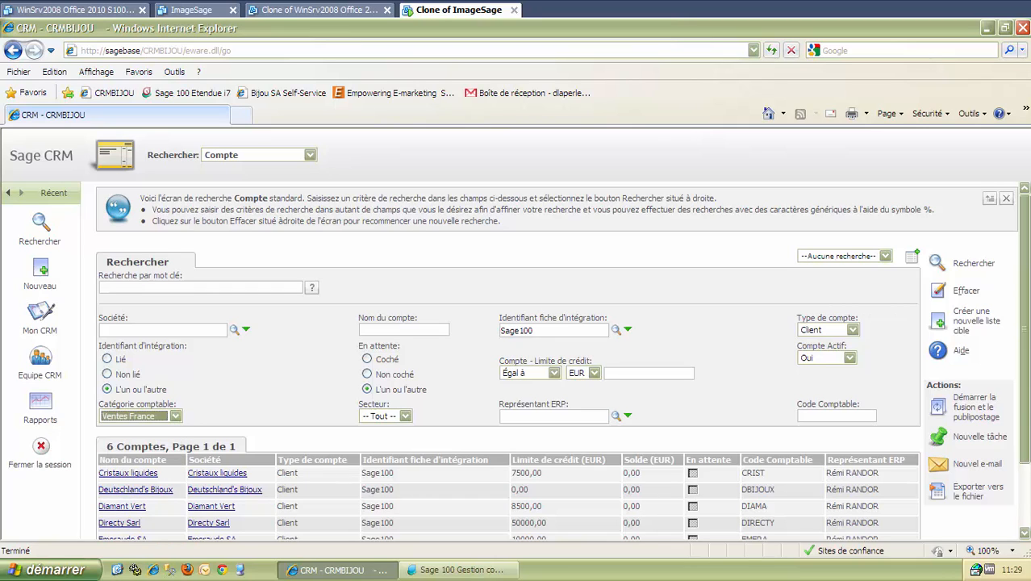
left_click(972, 264)
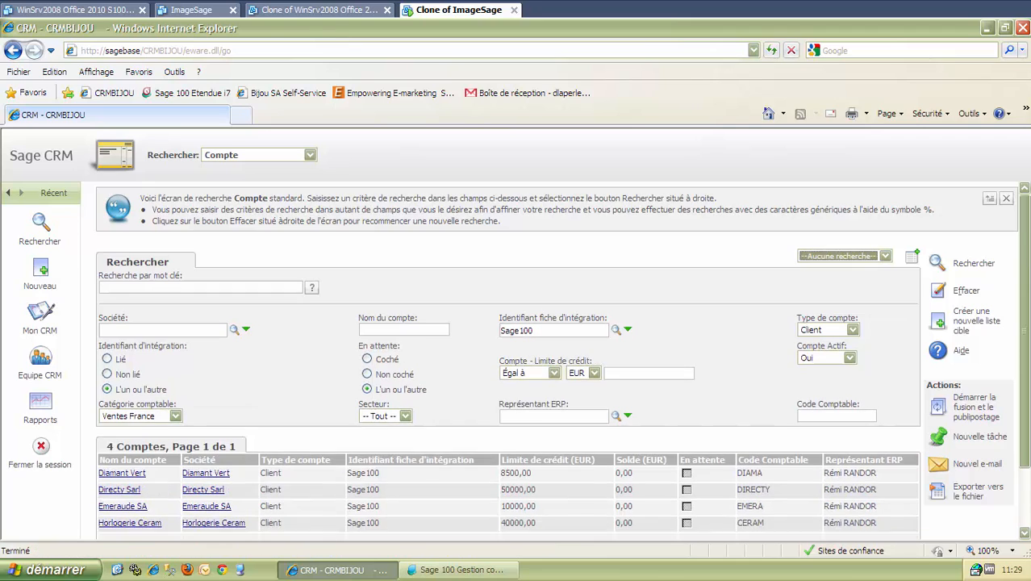
Open the Horlogerie Ceram account from the search results and create a new quote from its Devis list.
scroll(377, 436, "down", 1)
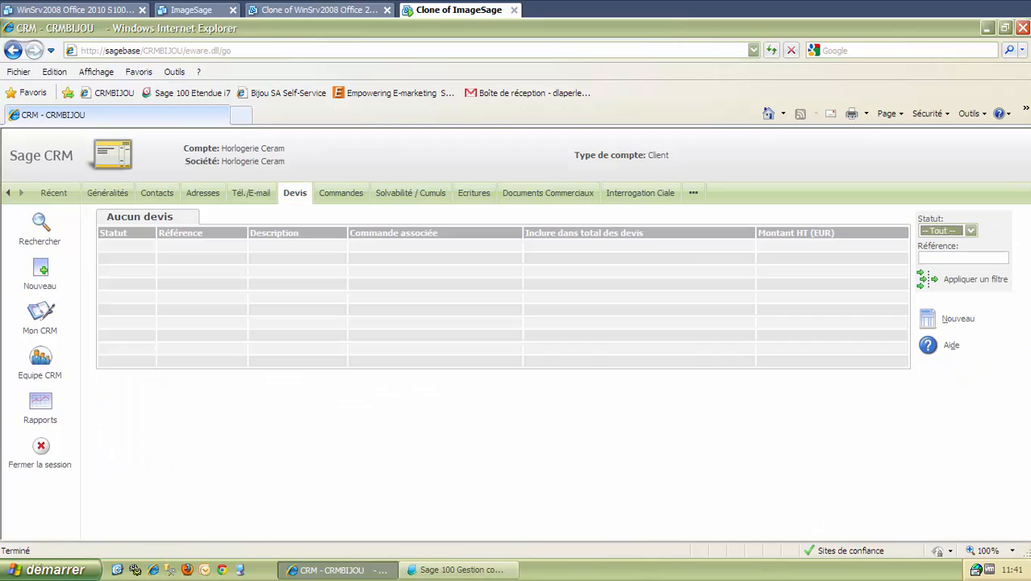
left_click(957, 319)
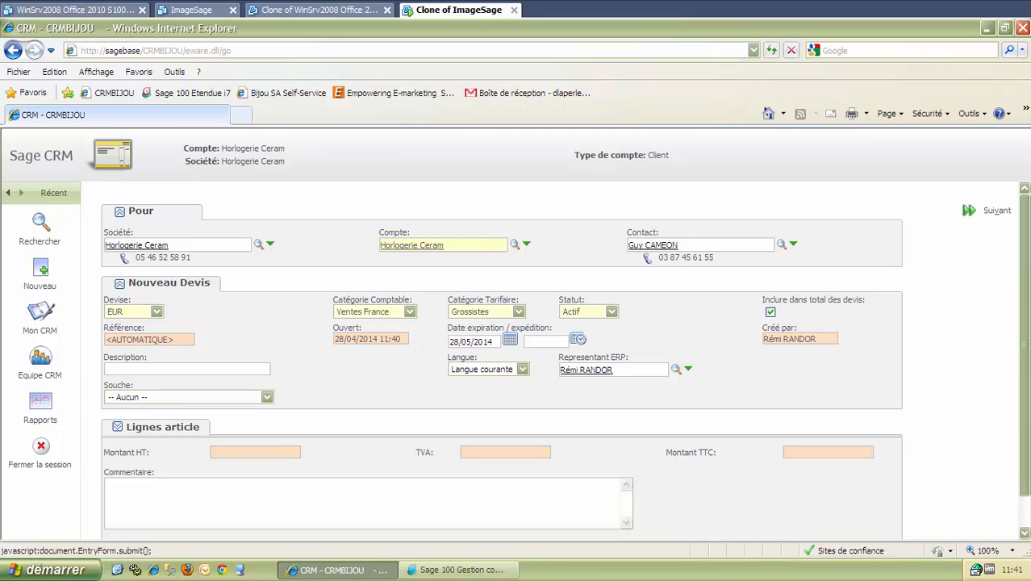
left_click(996, 210)
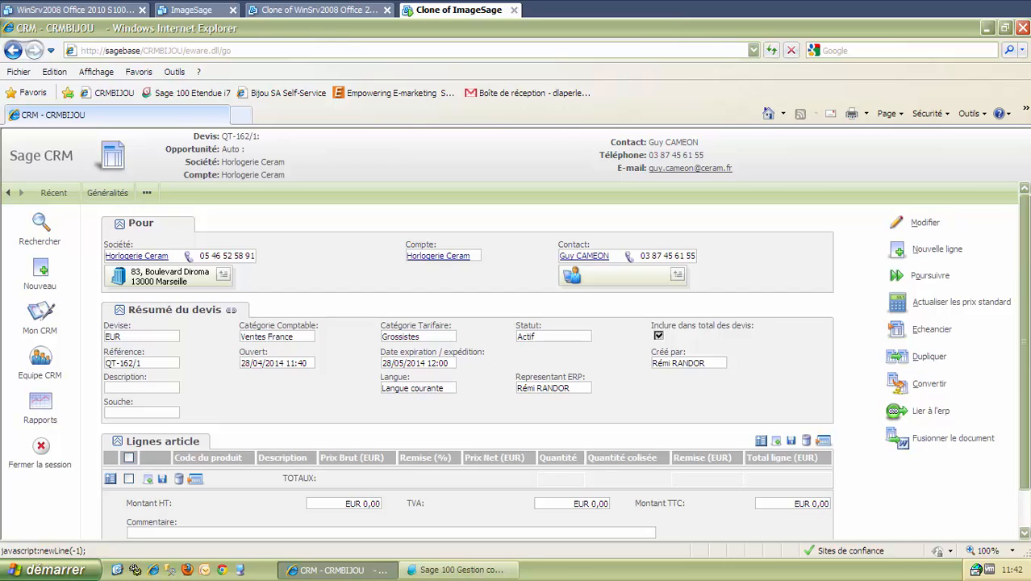
Start a new quote line and pick the product Bague Or et pierres through the catalogue levels Bijoux and Or.
left_click(937, 248)
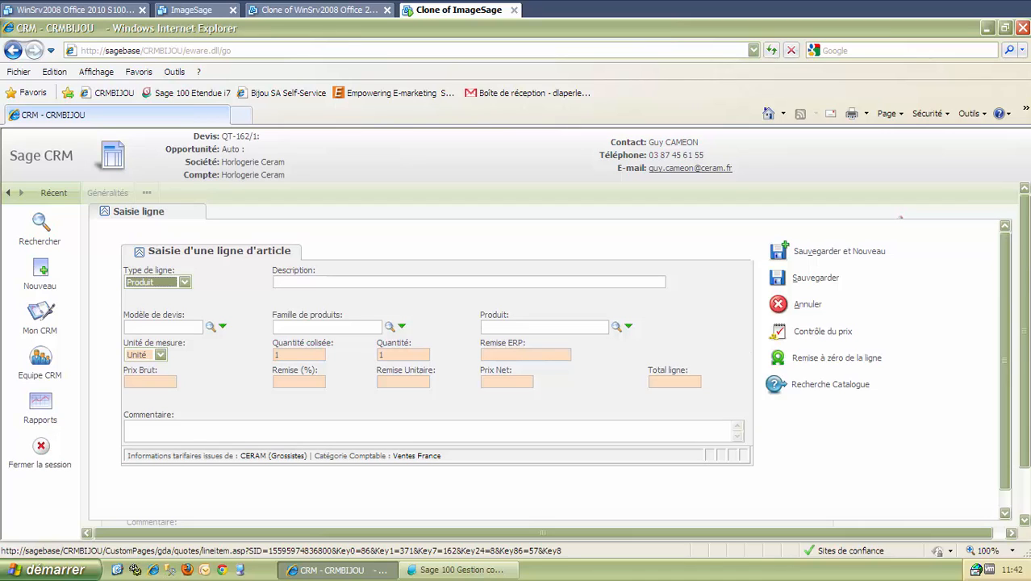
left_click(616, 326)
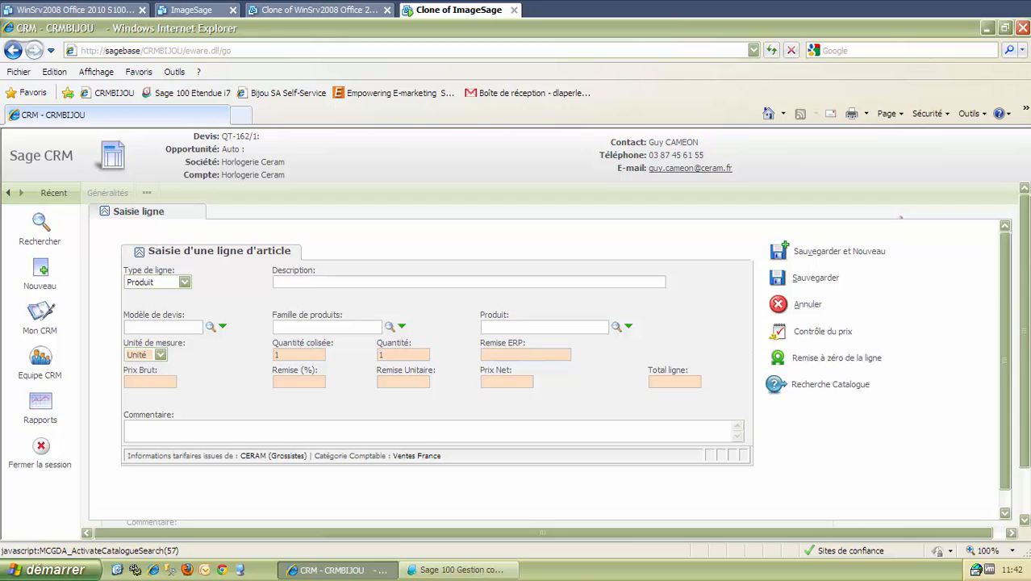
left_click(830, 384)
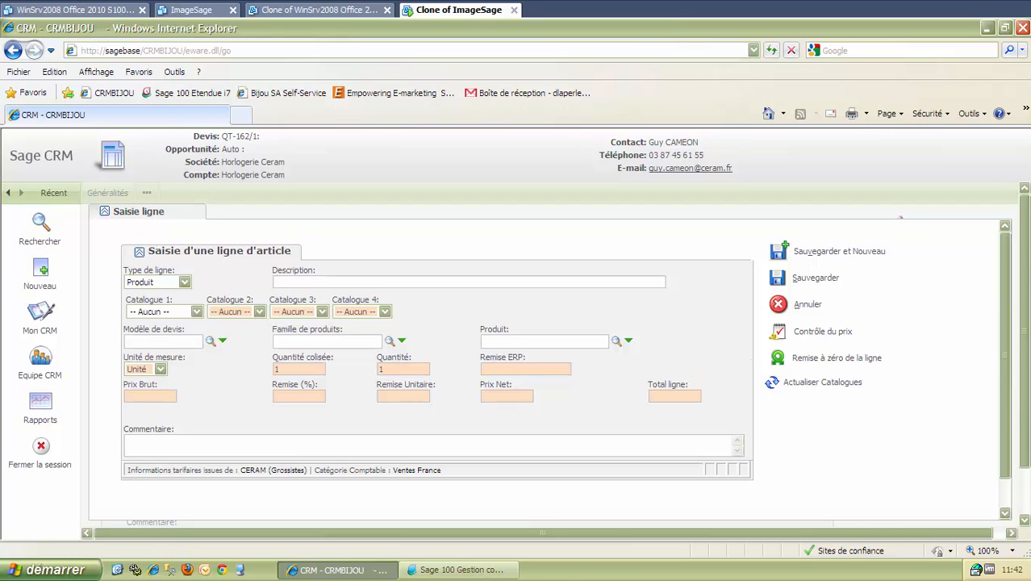
left_click(197, 311)
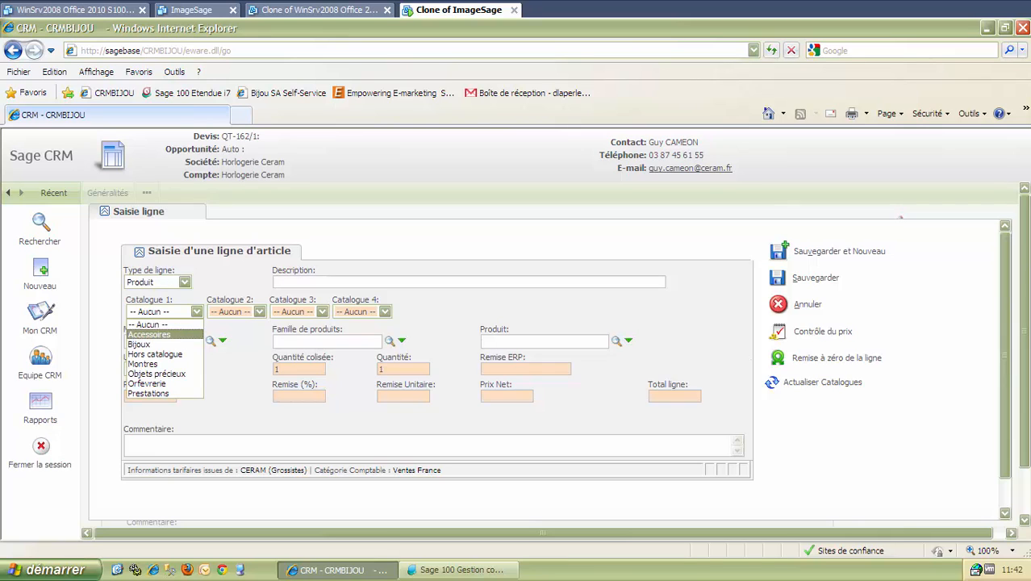
left_click(162, 343)
left_click(259, 312)
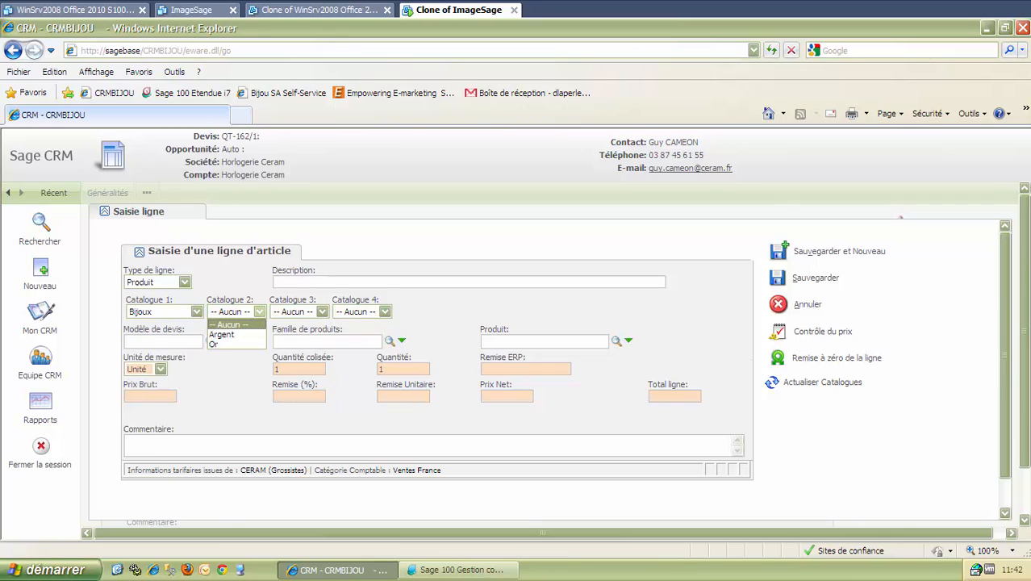
left_click(235, 343)
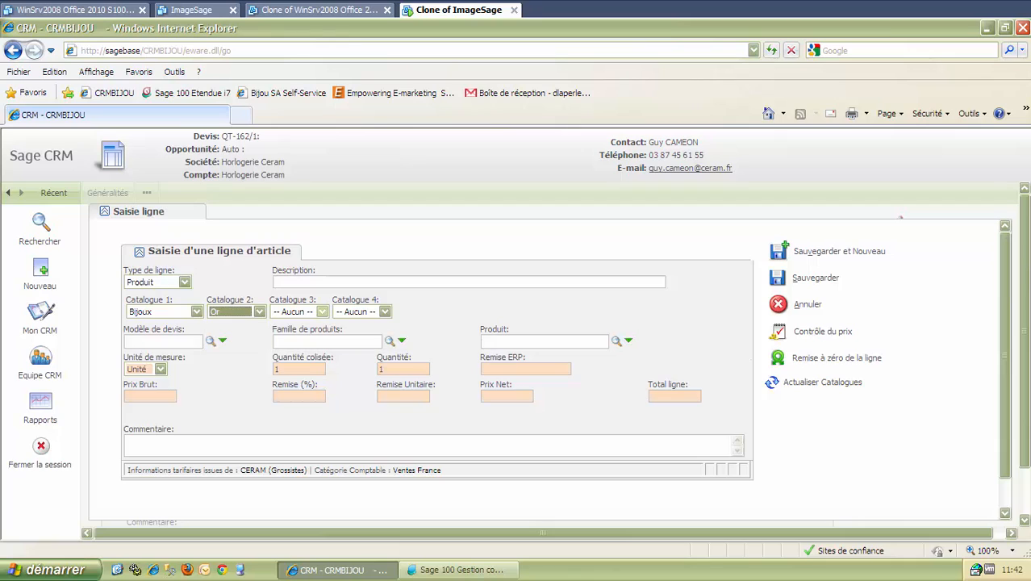
left_click(321, 311)
left_click(291, 332)
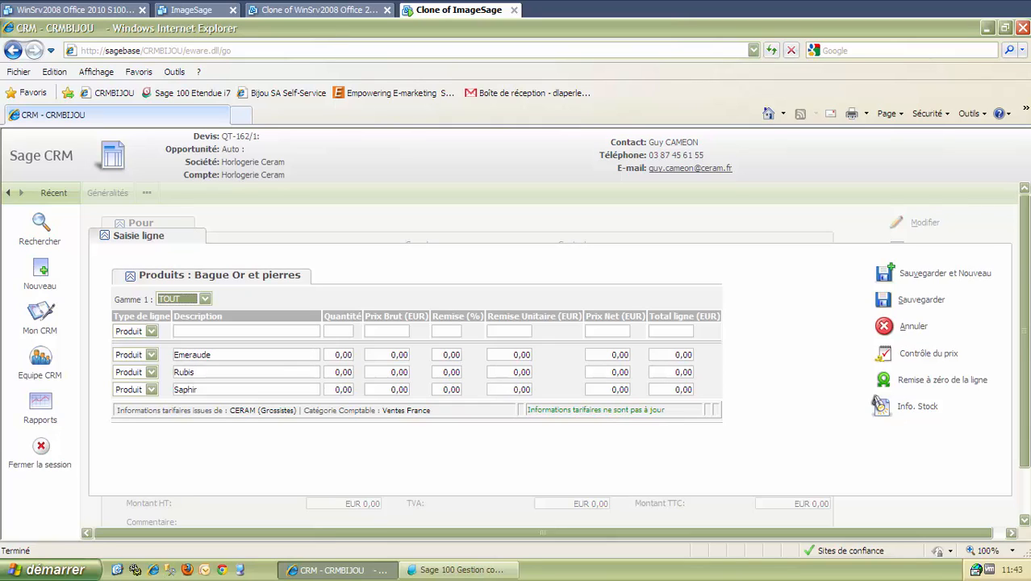
Set the quantity to 1 for all Gamme 1 variants, Emeraude, Rubis and Saphir, save the lines and review them in the quote.
left_click(339, 331)
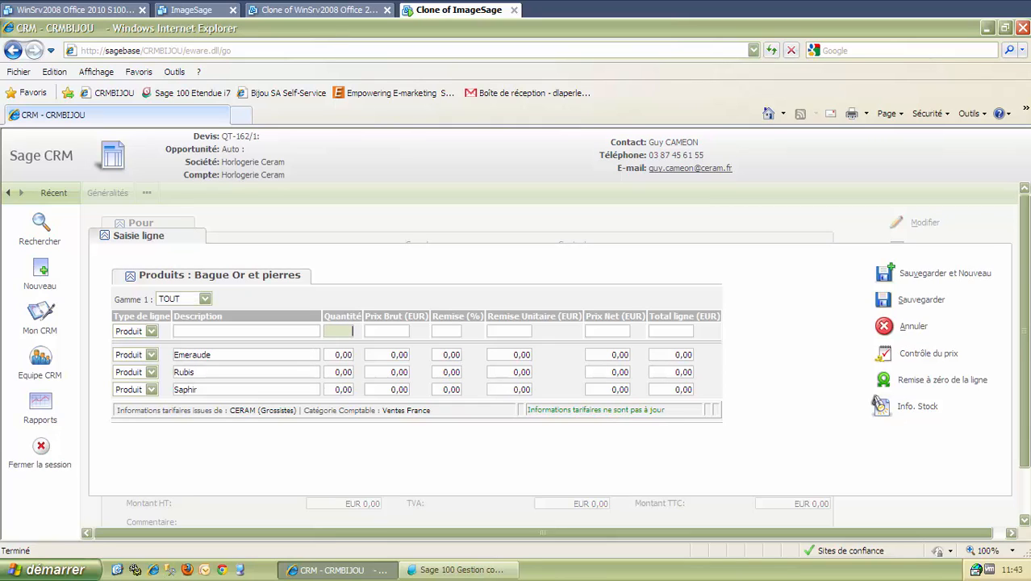
type("1")
key("Tab")
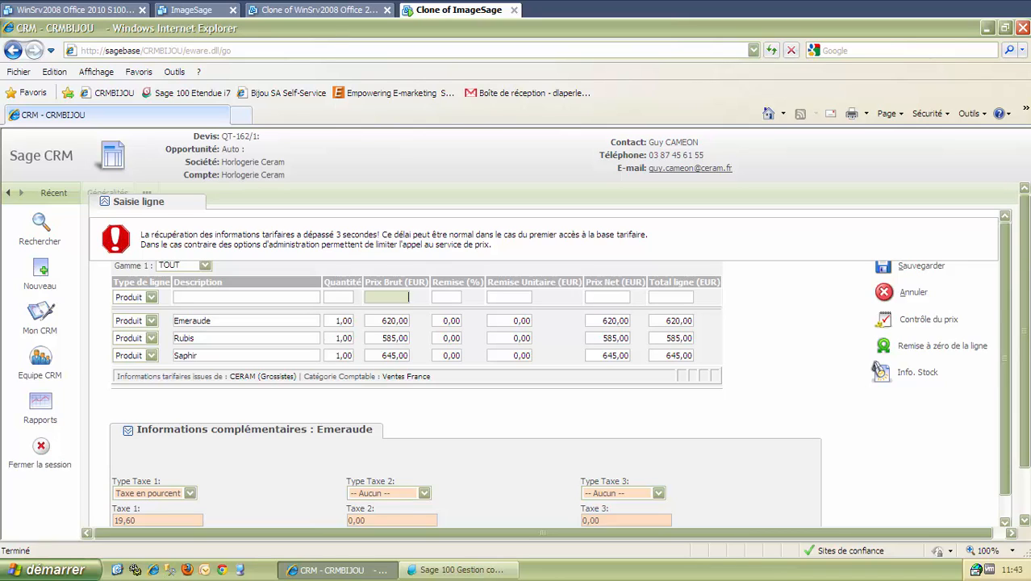
left_click(205, 265)
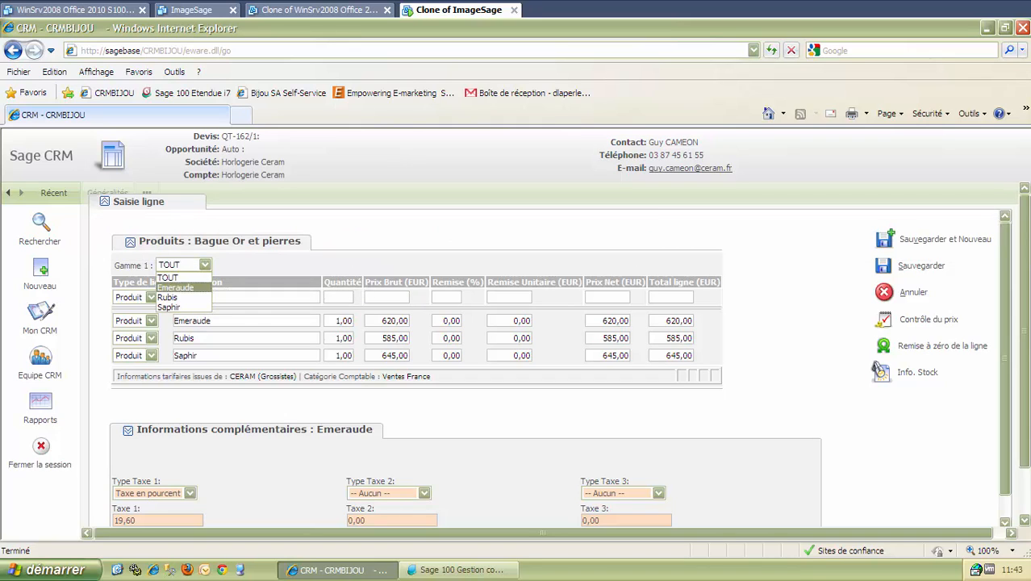
left_click(182, 278)
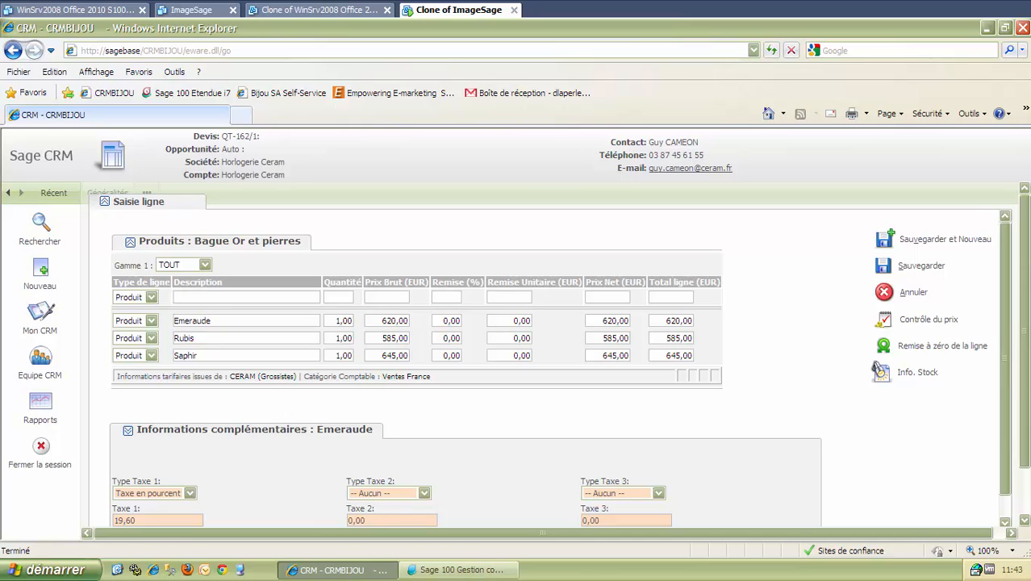
left_click(883, 265)
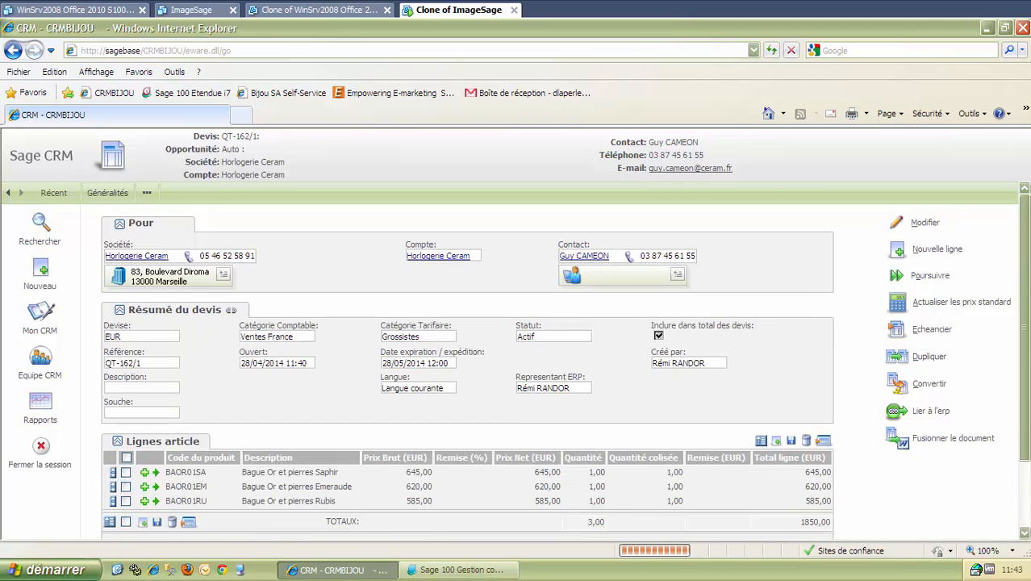
scroll(555, 357, "down", 2)
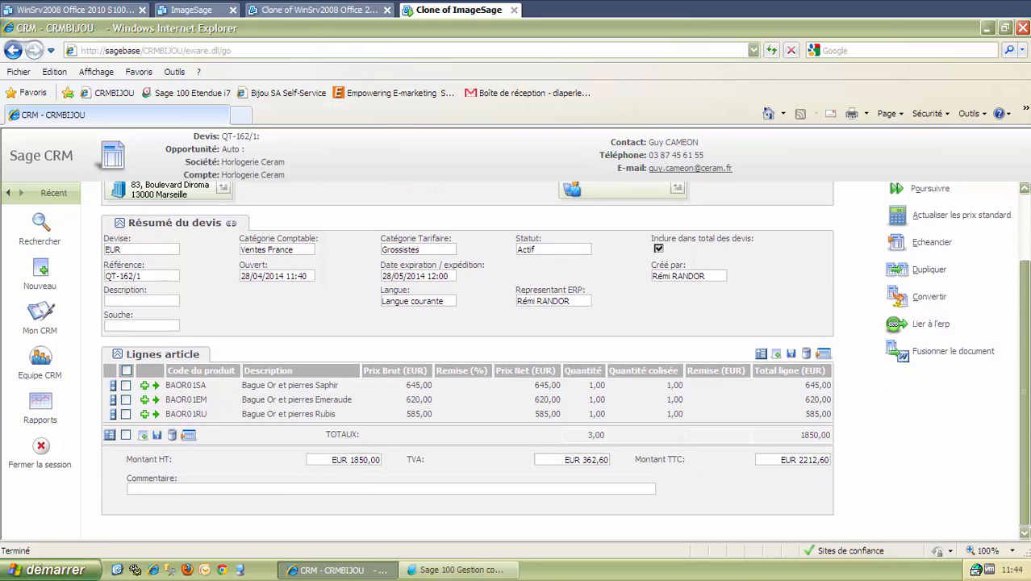
scroll(555, 357, "up", 2)
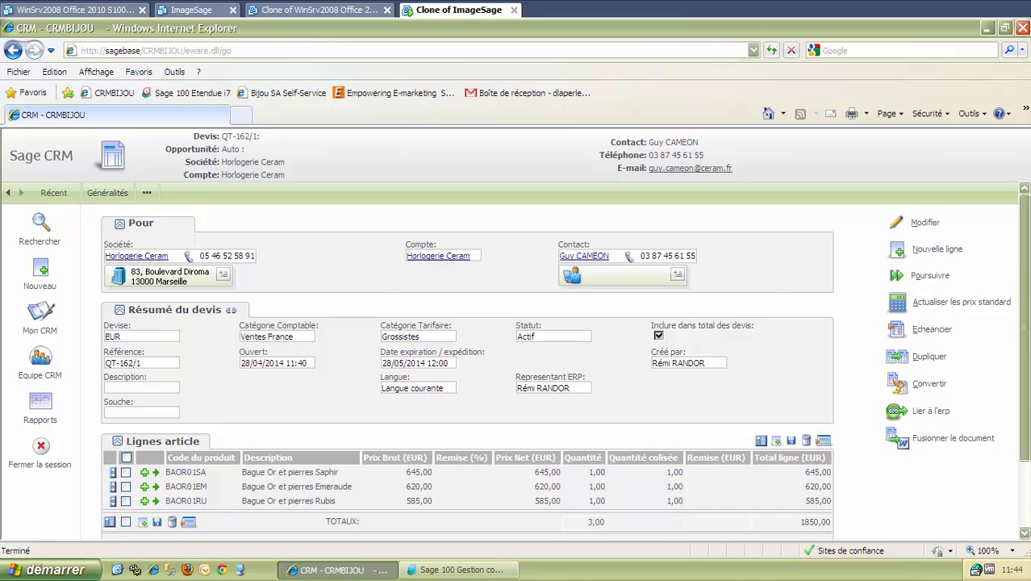
Add a line for one Ensemble Montres & stylos pour deux to the quote and link the quote to the ERP.
left_click(897, 249)
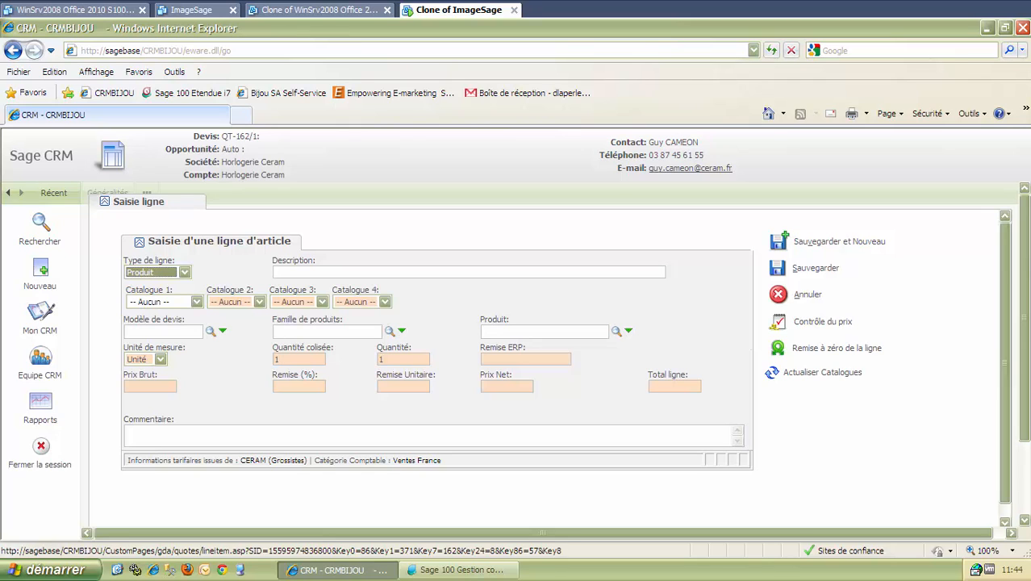
left_click(616, 331)
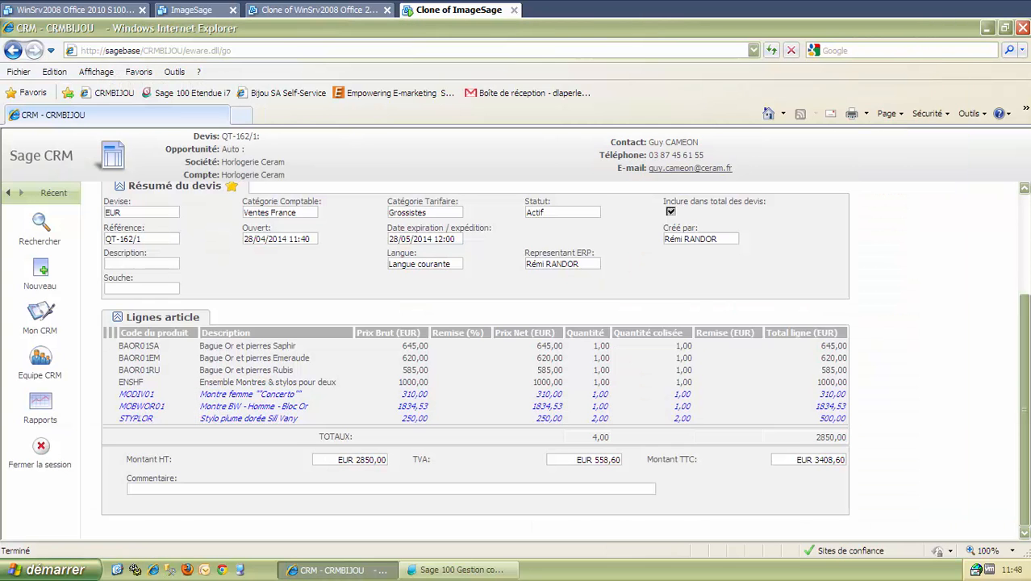
scroll(516, 338, "up", 4)
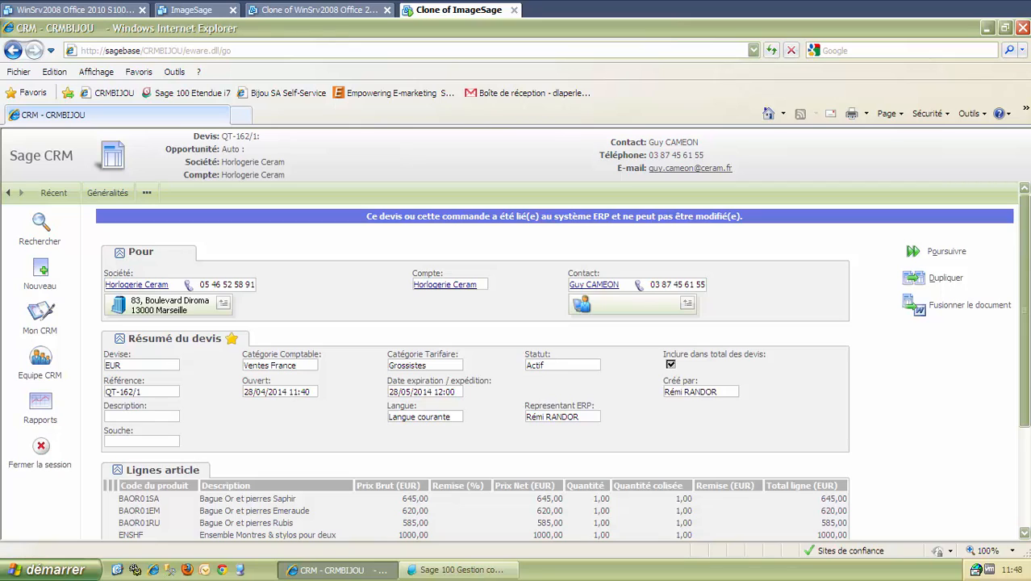
Open the company BAUMECA from a company search, set its Code Comptable to BAUMECACRM and save the record.
left_click(39, 226)
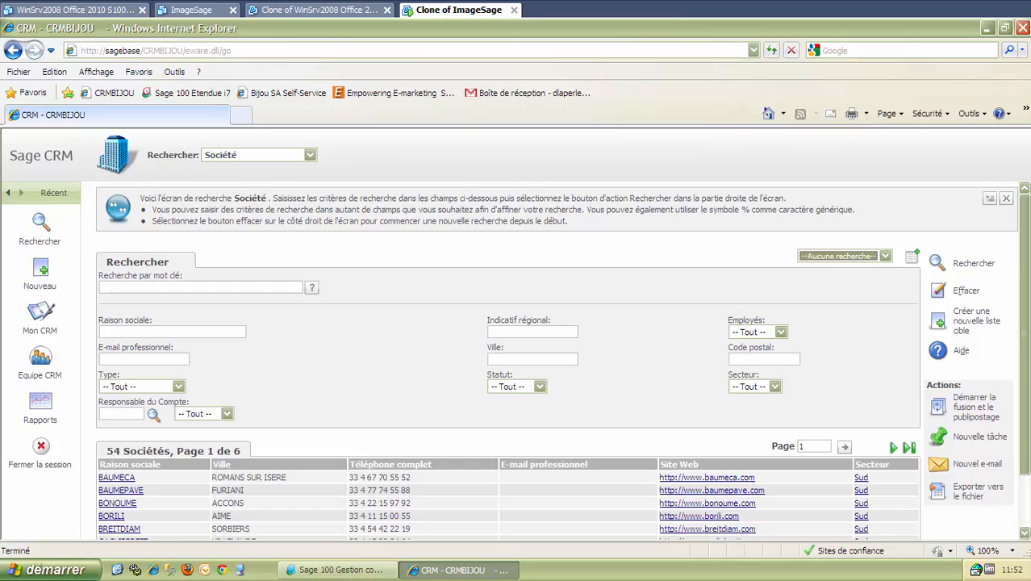
left_click(117, 478)
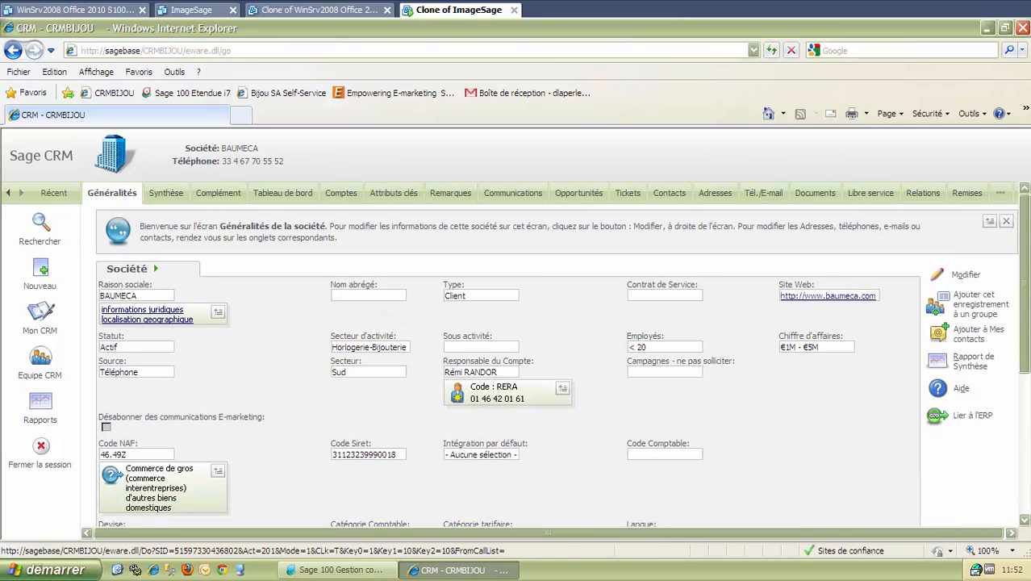
left_click(964, 275)
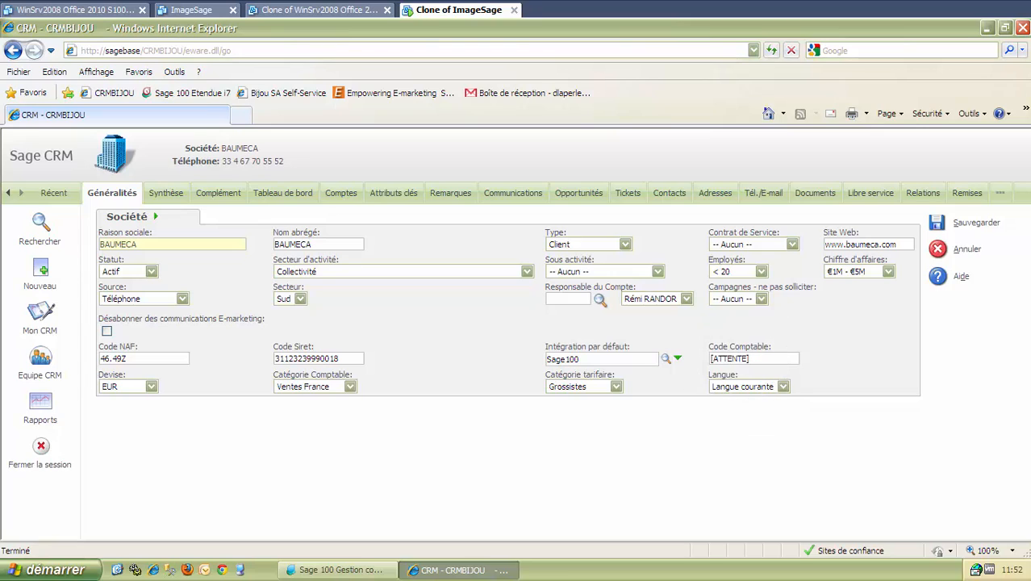
left_click(753, 358)
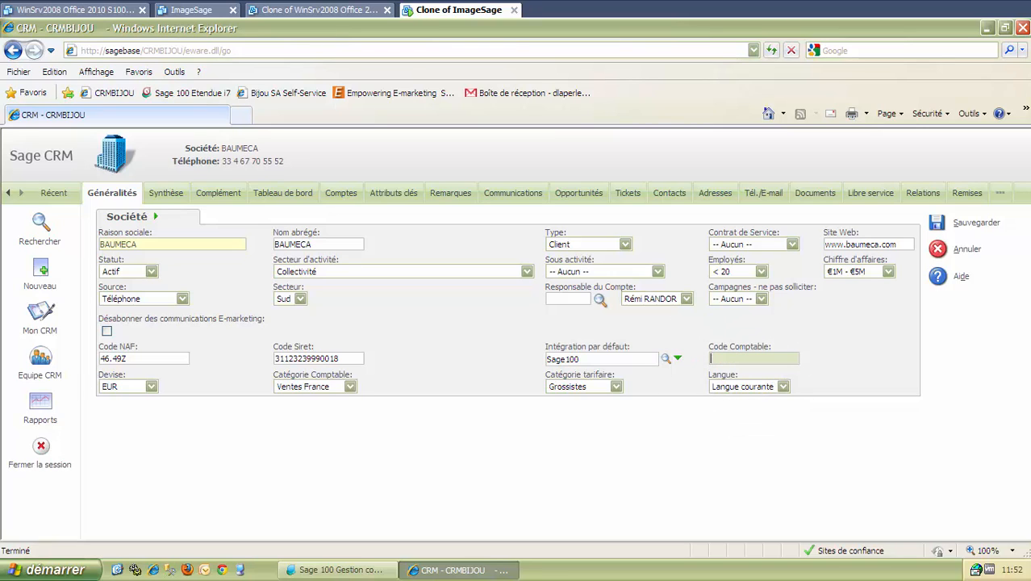
type("BAUMECACRM")
key("Tab")
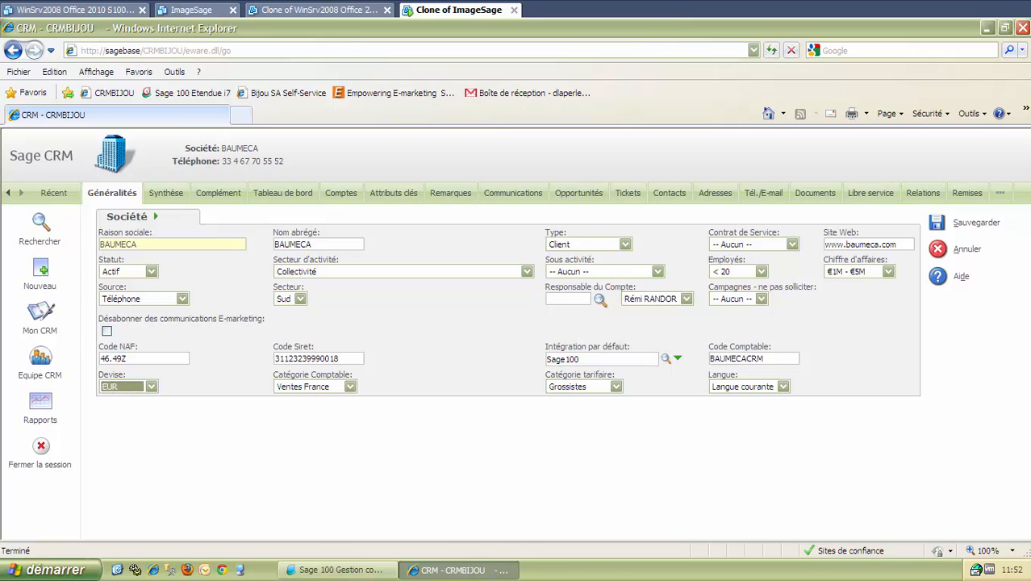
left_click(936, 222)
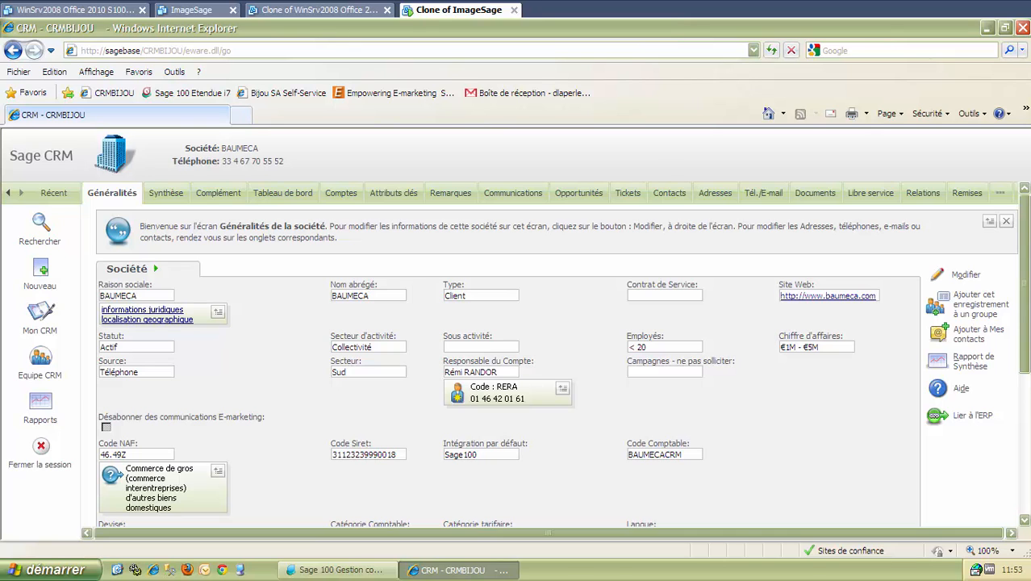
Review the BAUMECA company record and create a new quote for this company and its account.
scroll(508, 355, "down", 4)
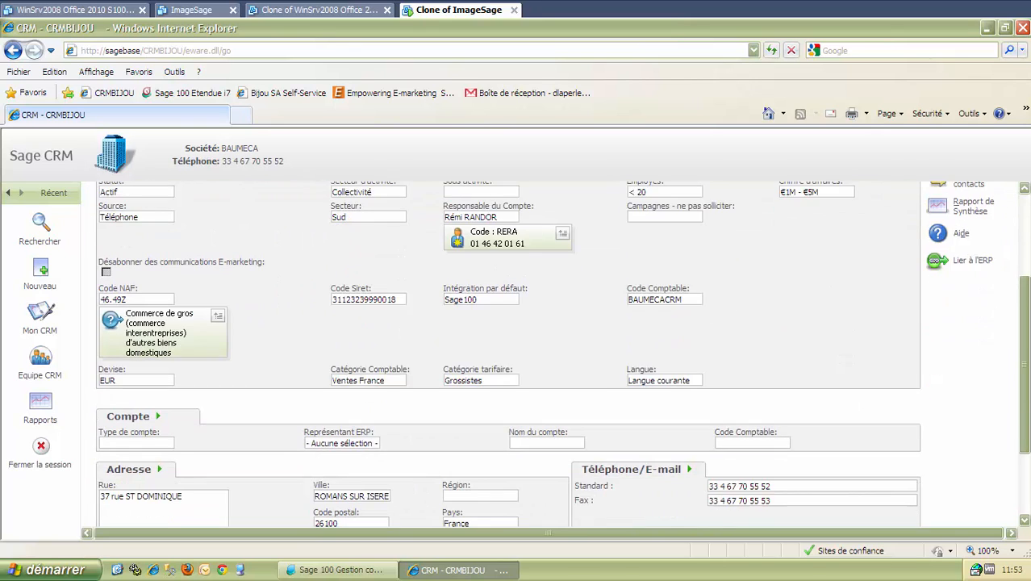
scroll(508, 355, "down", 1)
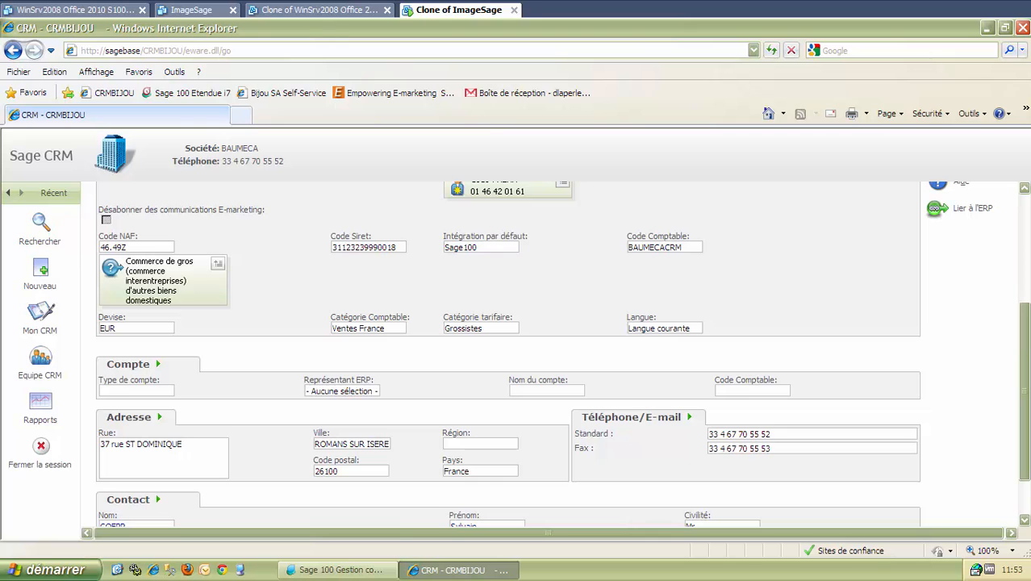
scroll(508, 355, "up", 5)
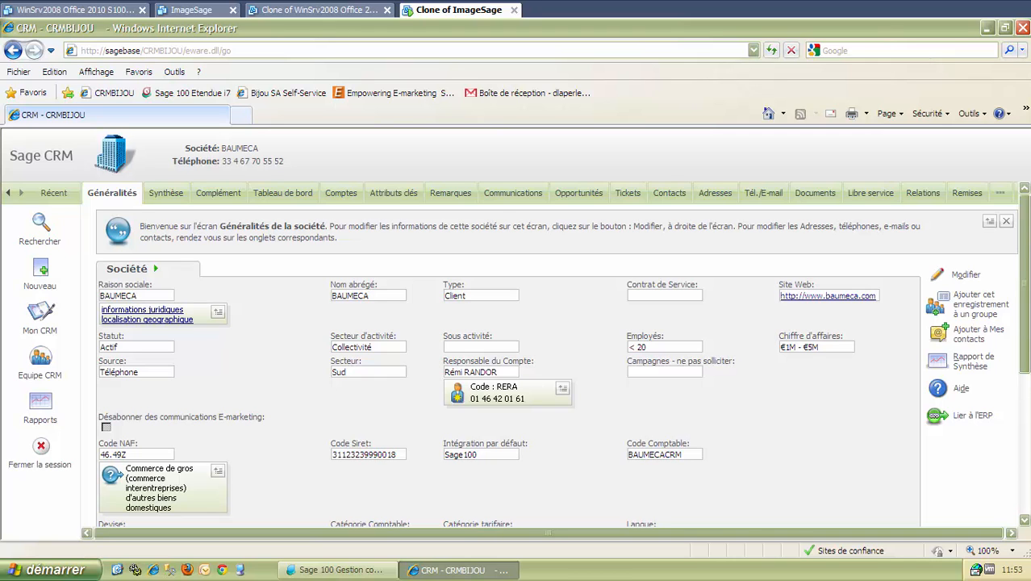
scroll(556, 355, "down", 5)
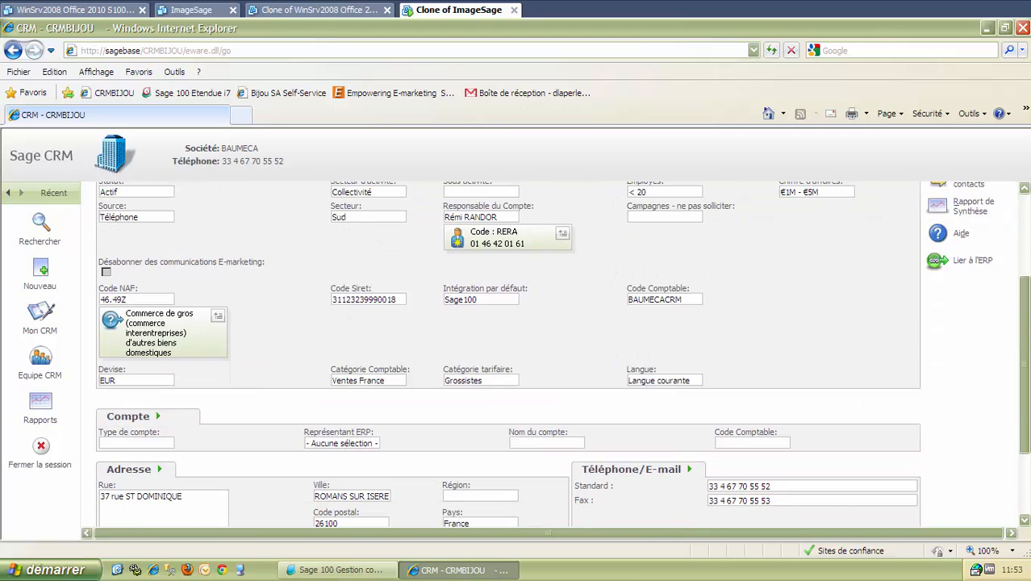
scroll(556, 355, "up", 5)
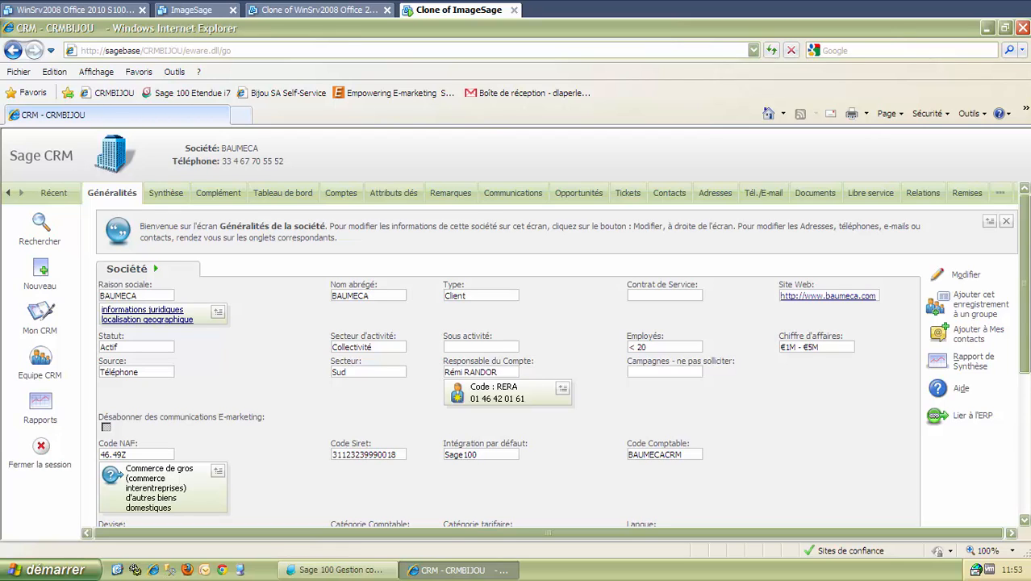
left_click(42, 276)
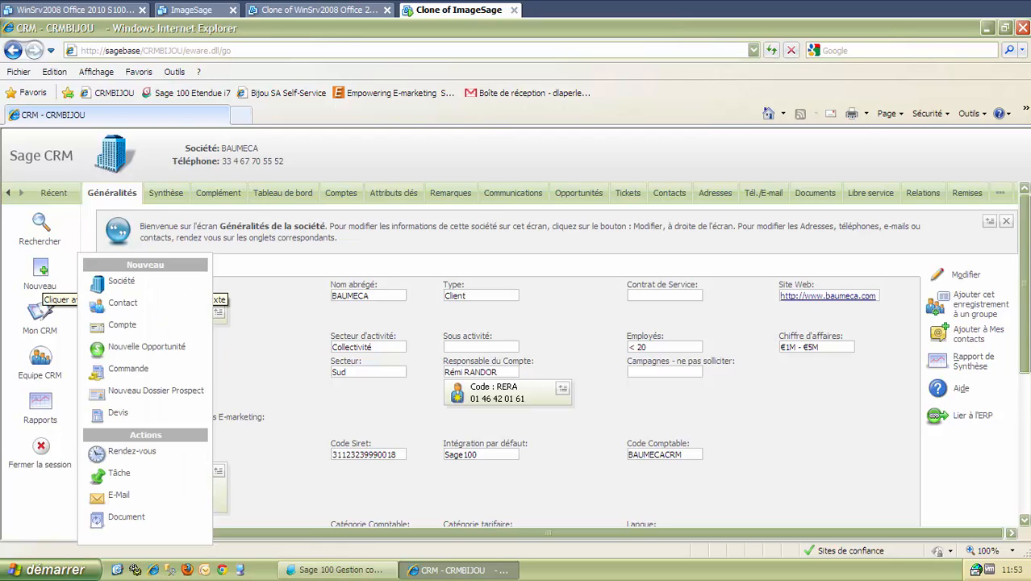
left_click(118, 412)
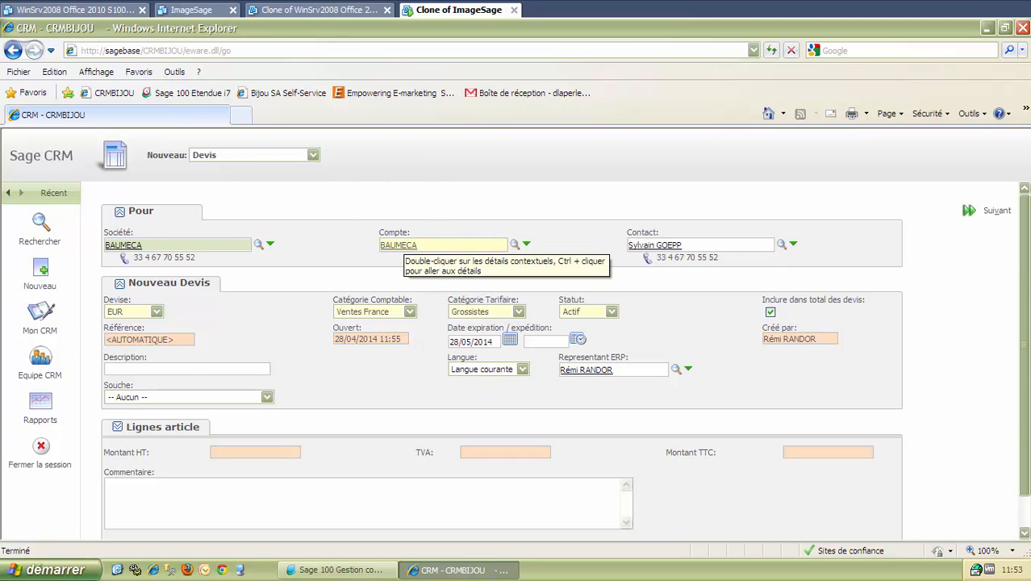
left_click(403, 244)
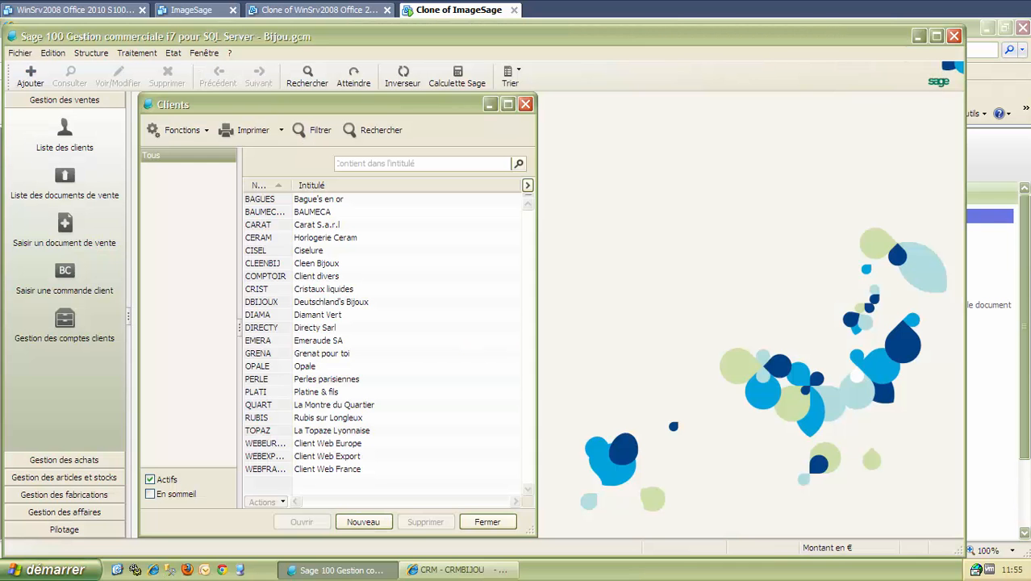
Open the BAUMECA client record in Sage 100, review its identification, contact and pricing details, and close it without changes.
left_click(313, 212)
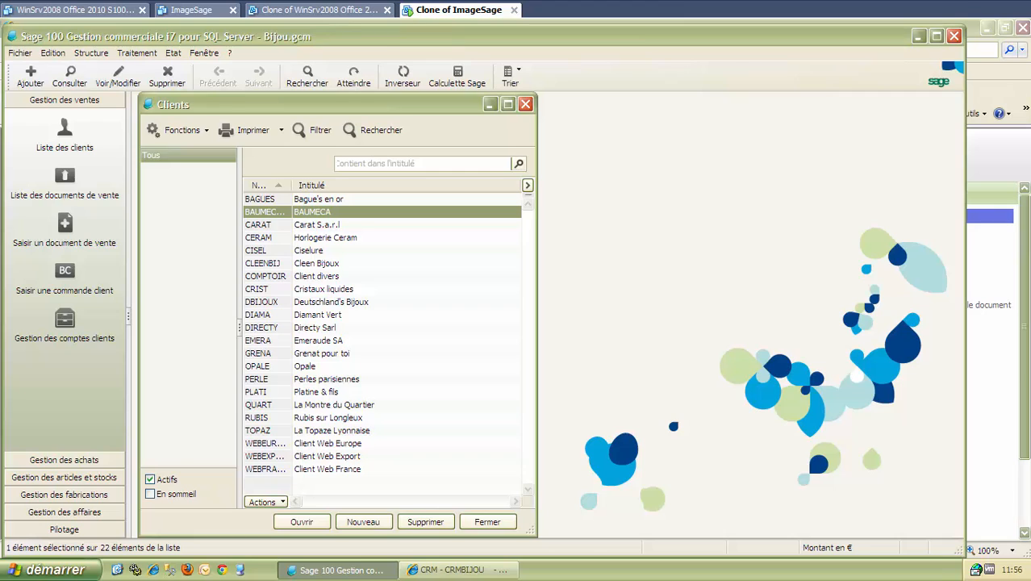
key("Return")
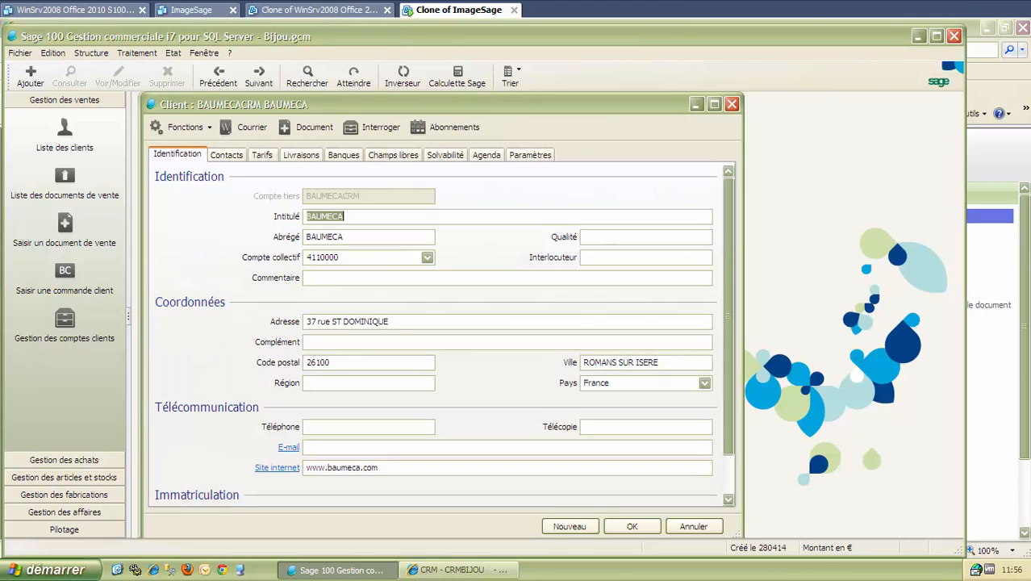
scroll(440, 332, "down", 1)
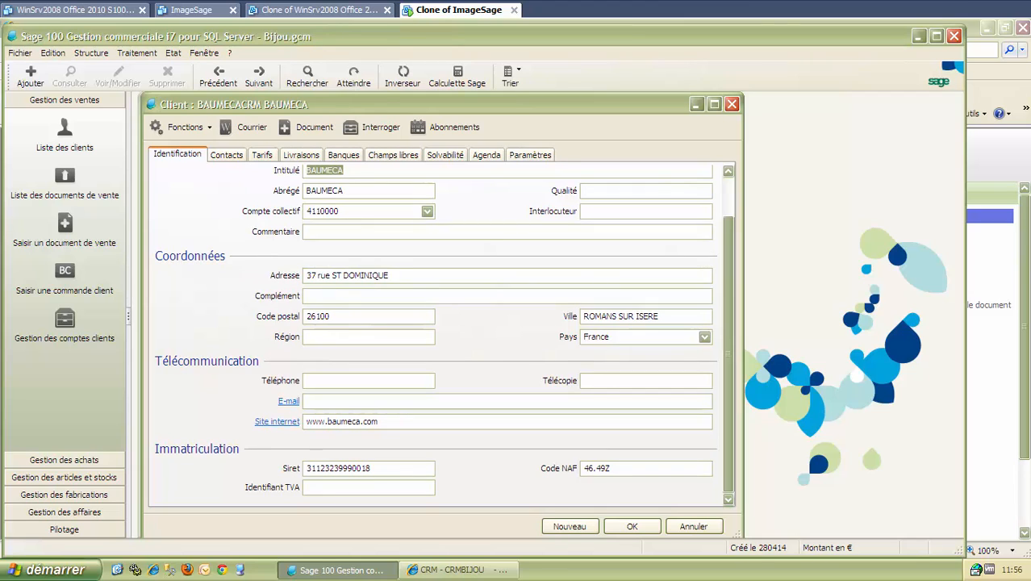
scroll(441, 332, "up", 1)
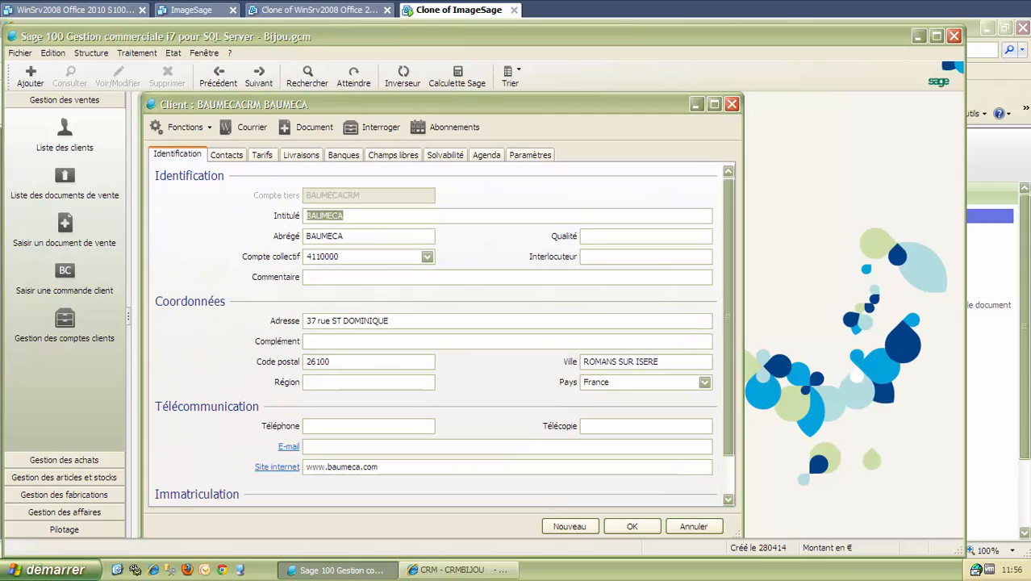
left_click(226, 154)
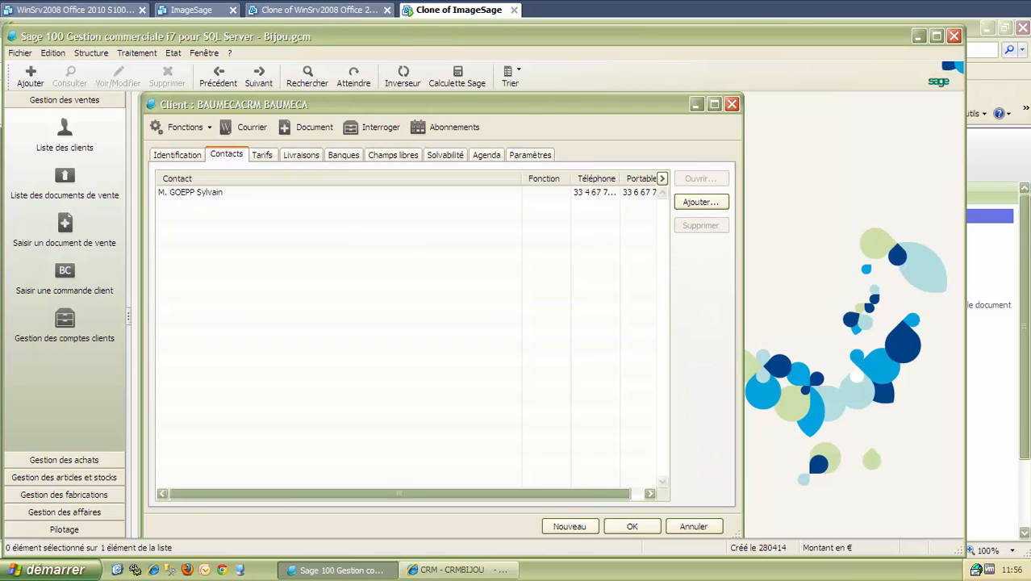
left_click(190, 192)
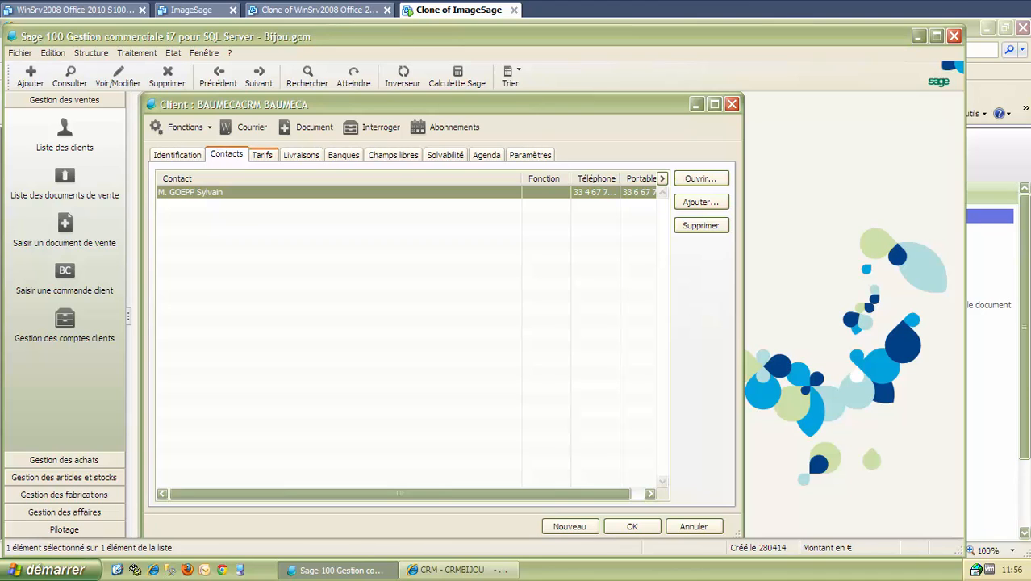
left_click(262, 154)
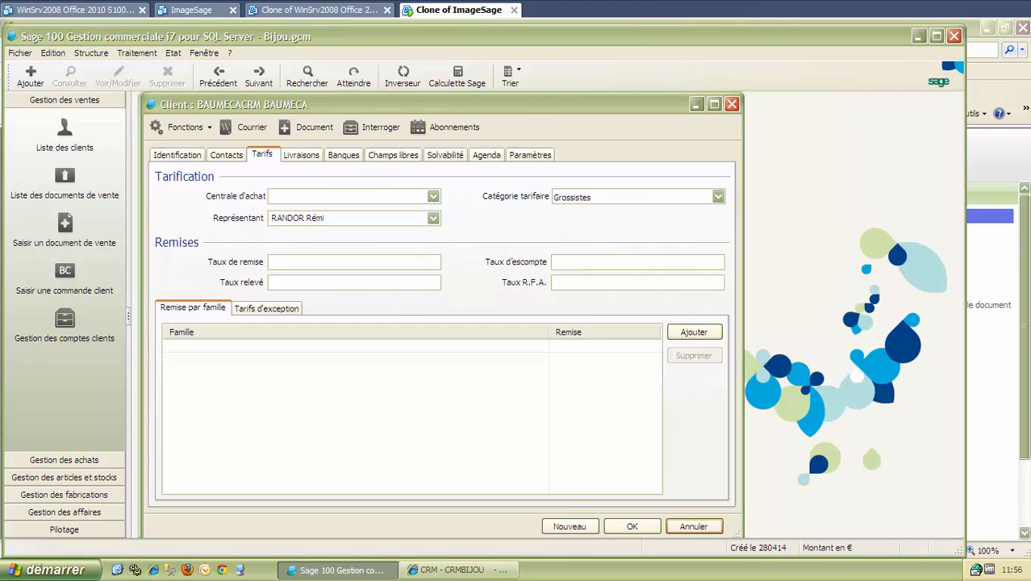
left_click(693, 526)
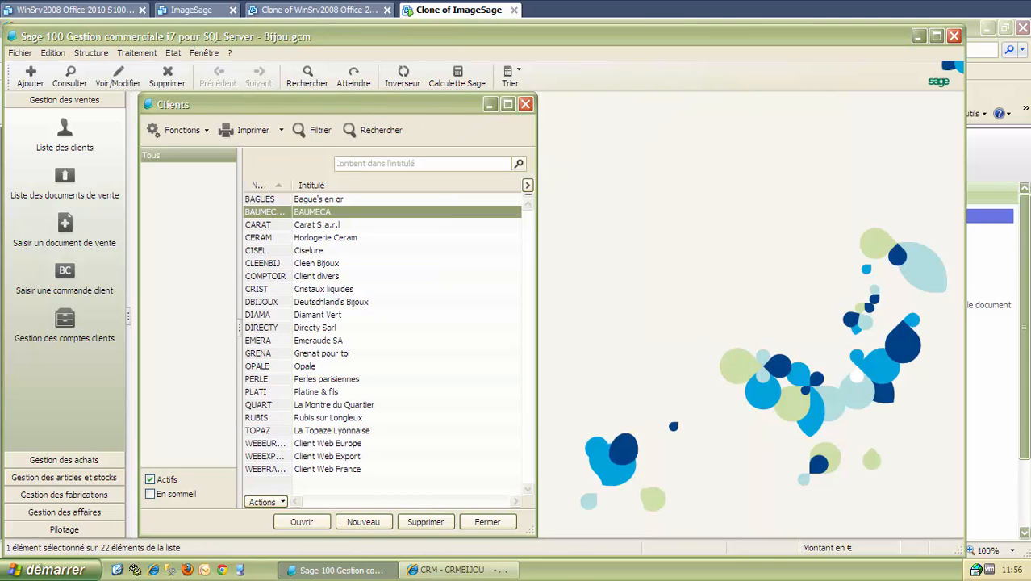
Open the BAUMECA quote from the sales documents, set the Bague Argent line's quantity to 5 and save the line.
left_click(65, 174)
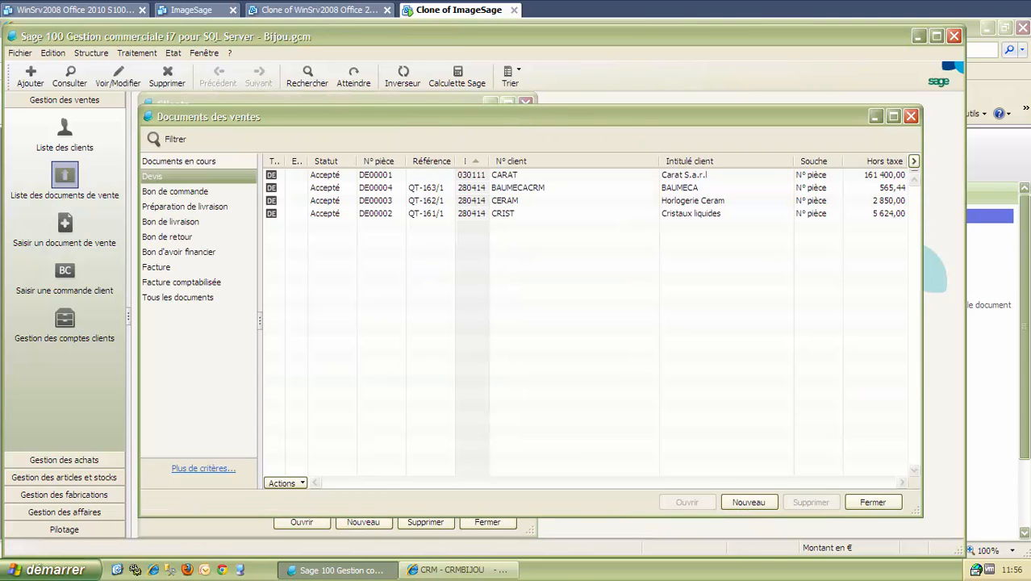
left_click(518, 188)
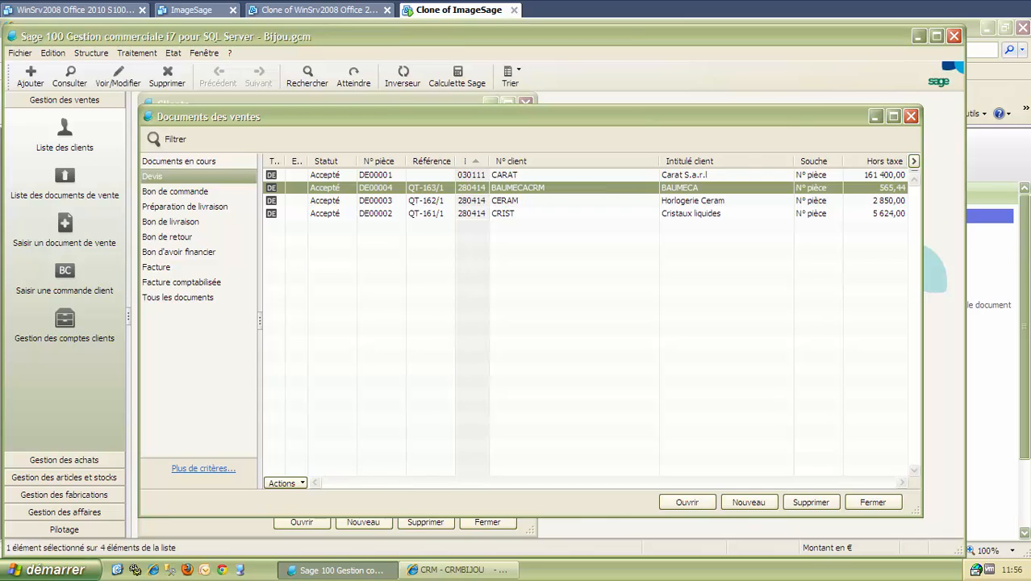
double_click(518, 188)
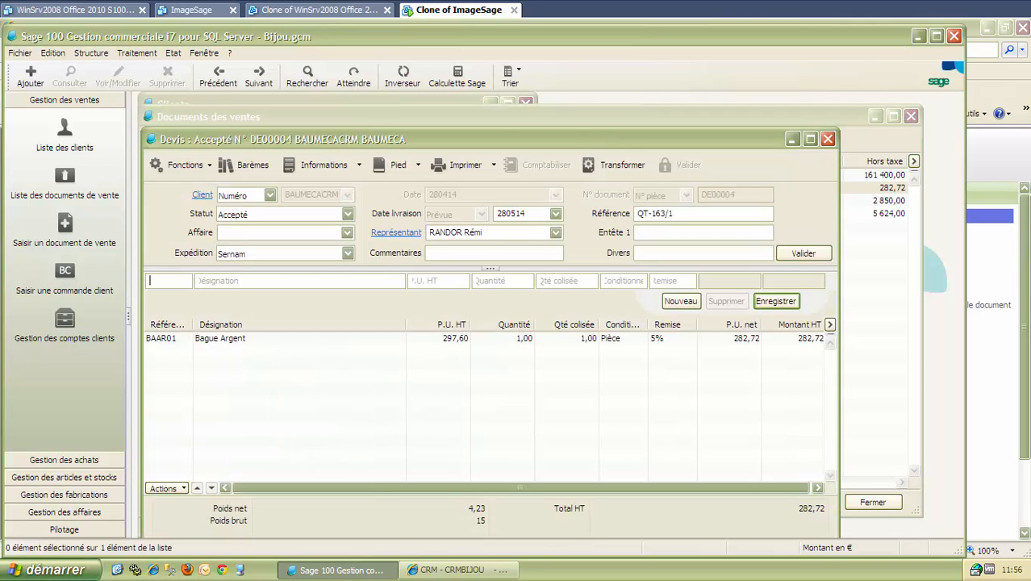
left_click(484, 338)
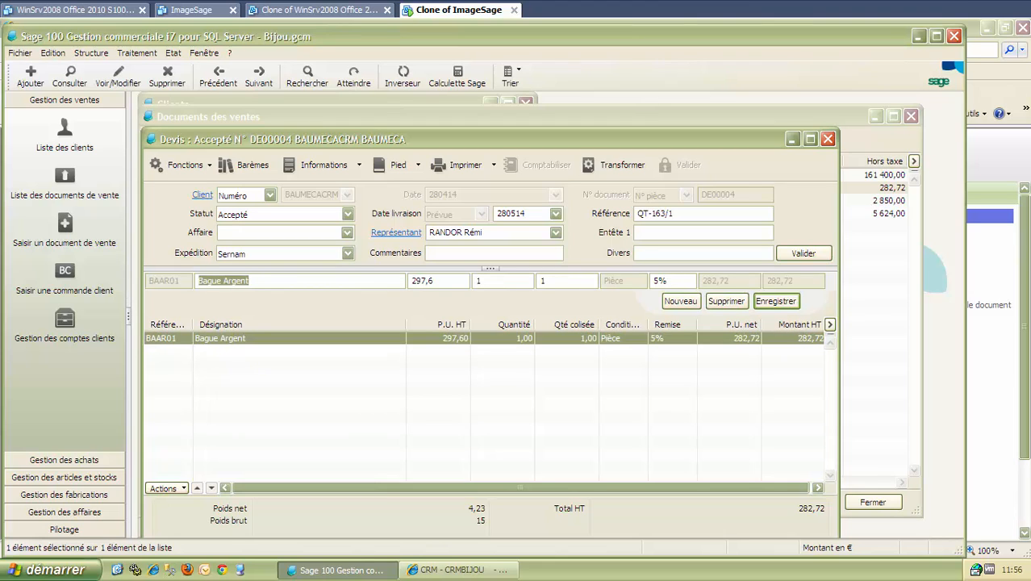
left_click(482, 281)
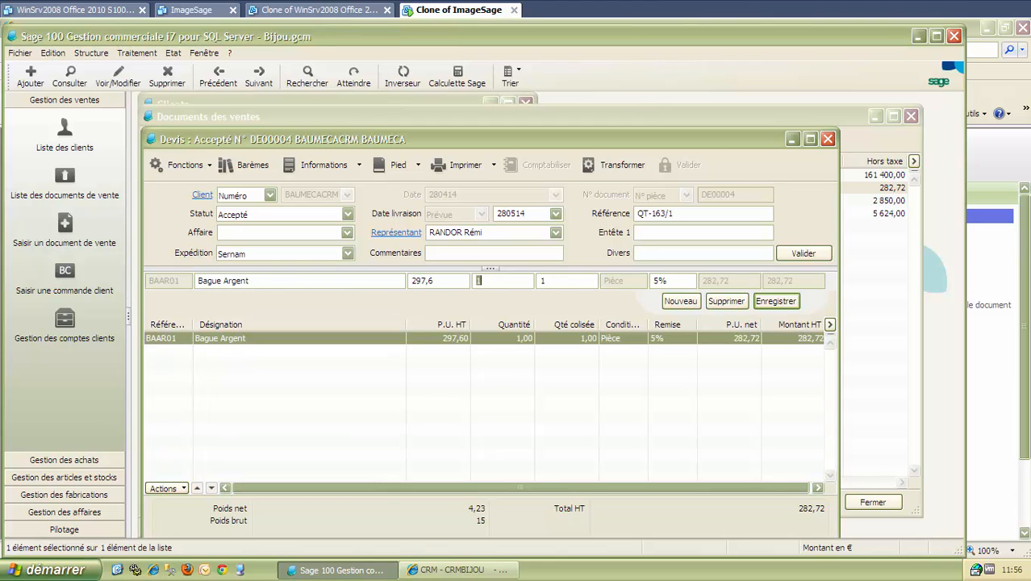
type("5")
key("Tab")
left_click(776, 301)
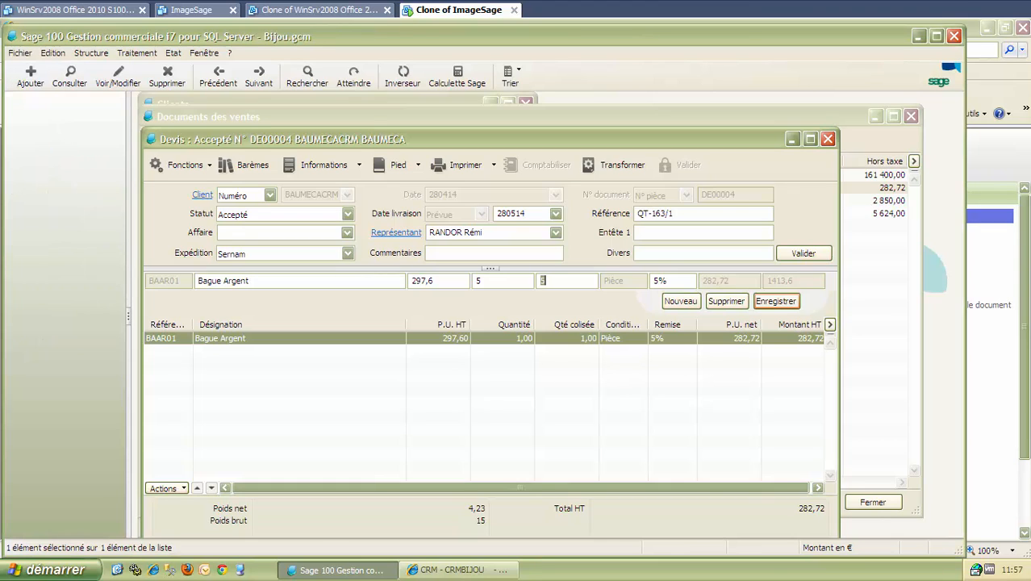
key("Return")
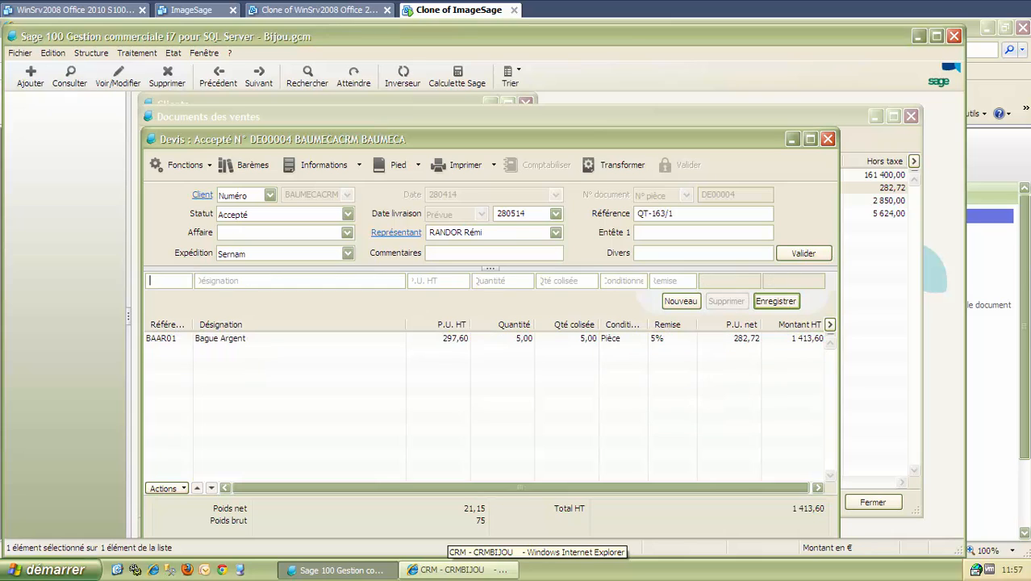
Switch to Sage CRM and examine the list of available account reports (Rapports de comptes).
left_click(456, 570)
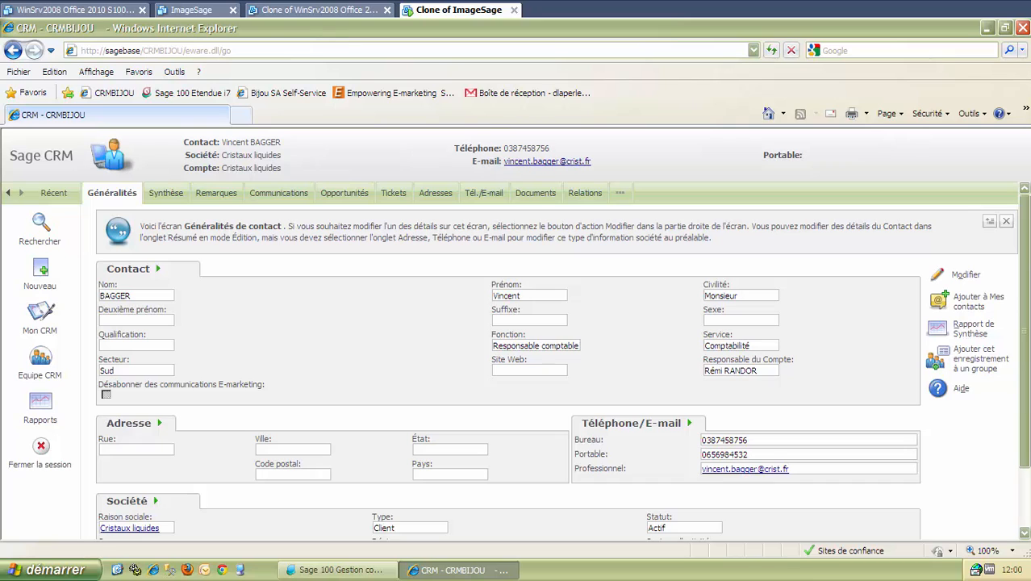
left_click(39, 404)
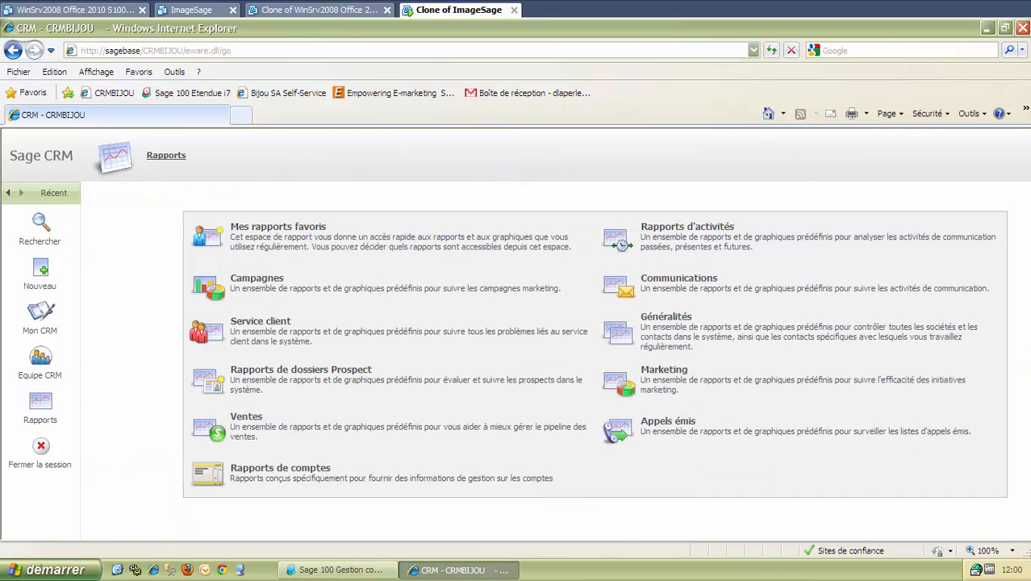
left_click(280, 468)
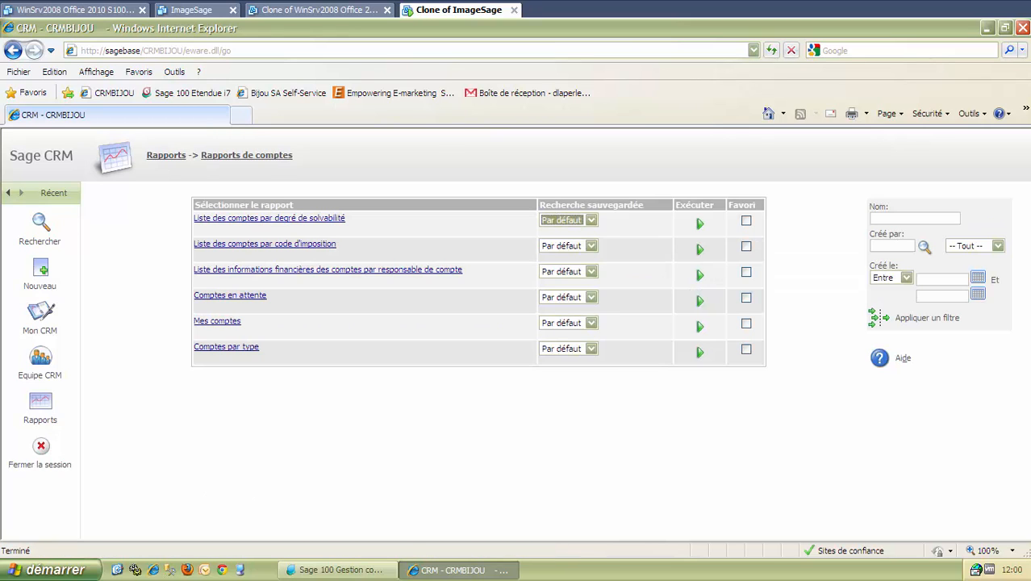
key("ctrl")
key("ctrl")
key("ctrl")
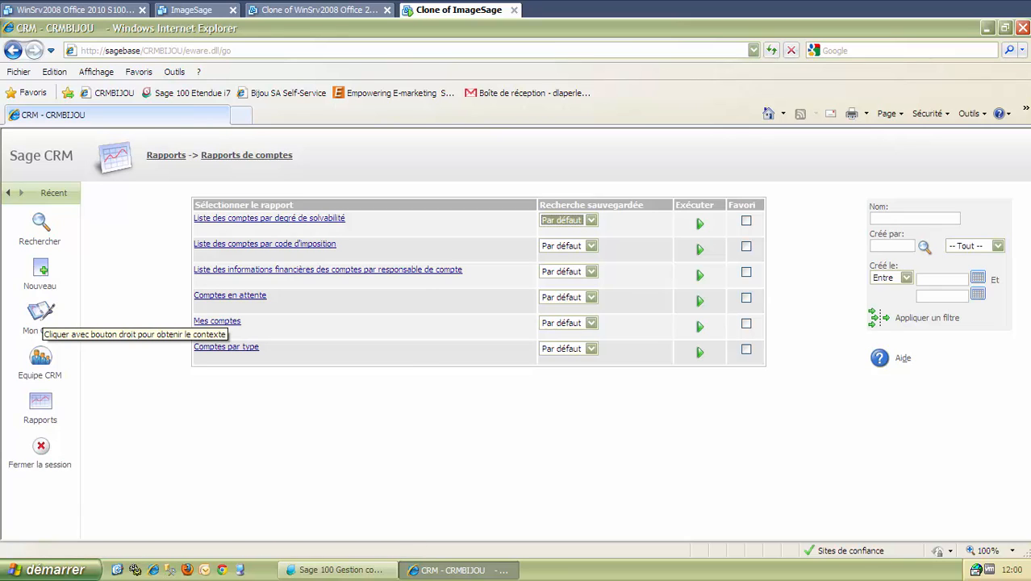
Open the Mon CRM workspace.
left_click(42, 313)
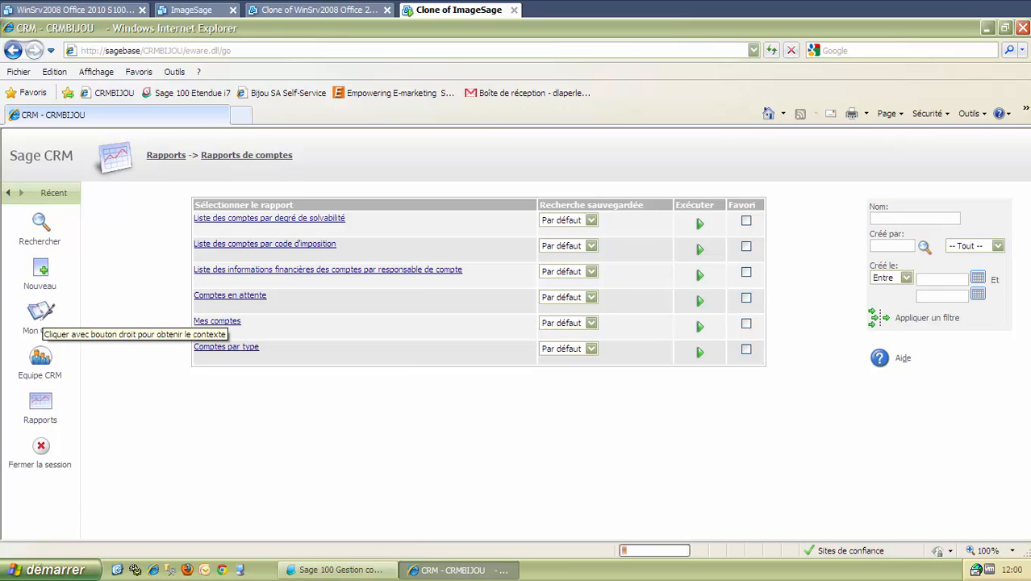